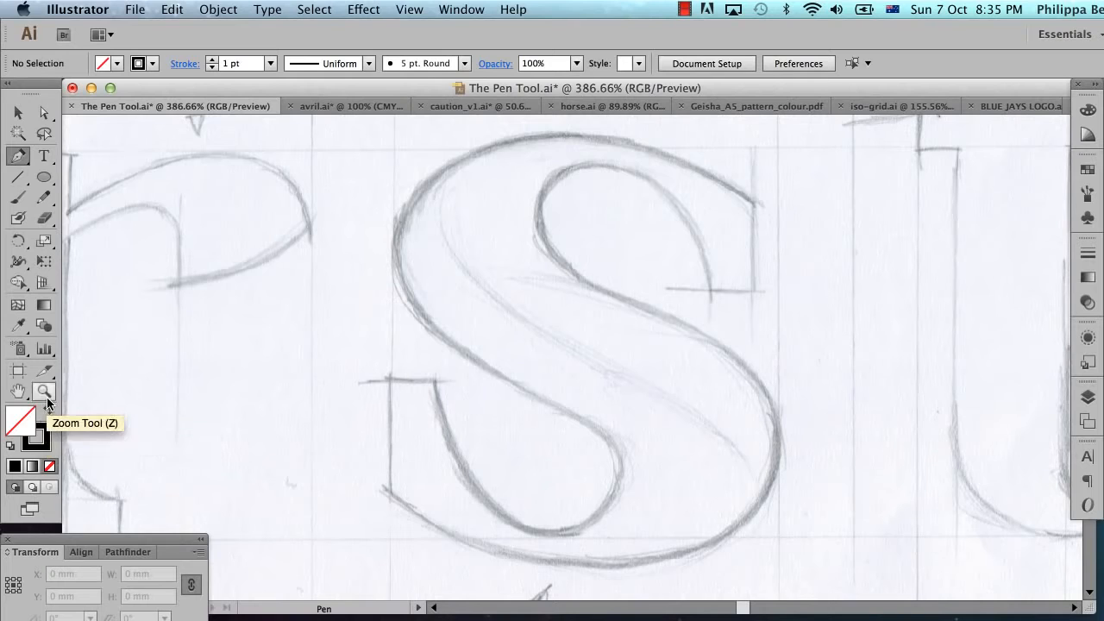
# Step: Swap the fill and stroke colours so there is no stroke, and choose a pink fill
pyautogui.click(47, 416)
pyautogui.doubleClick(19, 422)
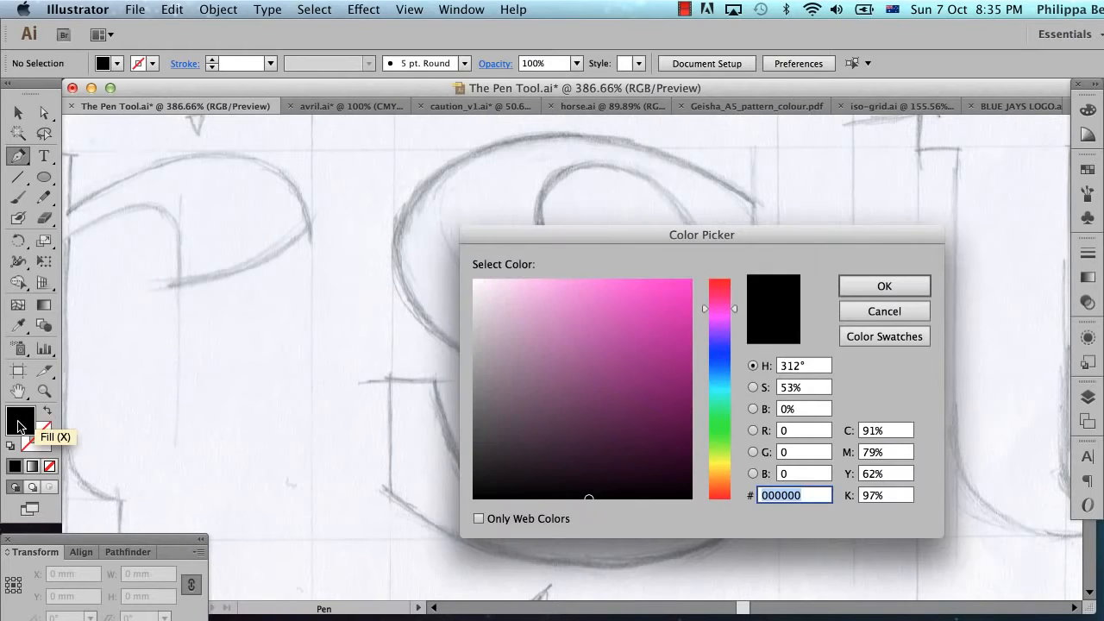
pyautogui.click(620, 291)
pyautogui.click(852, 284)
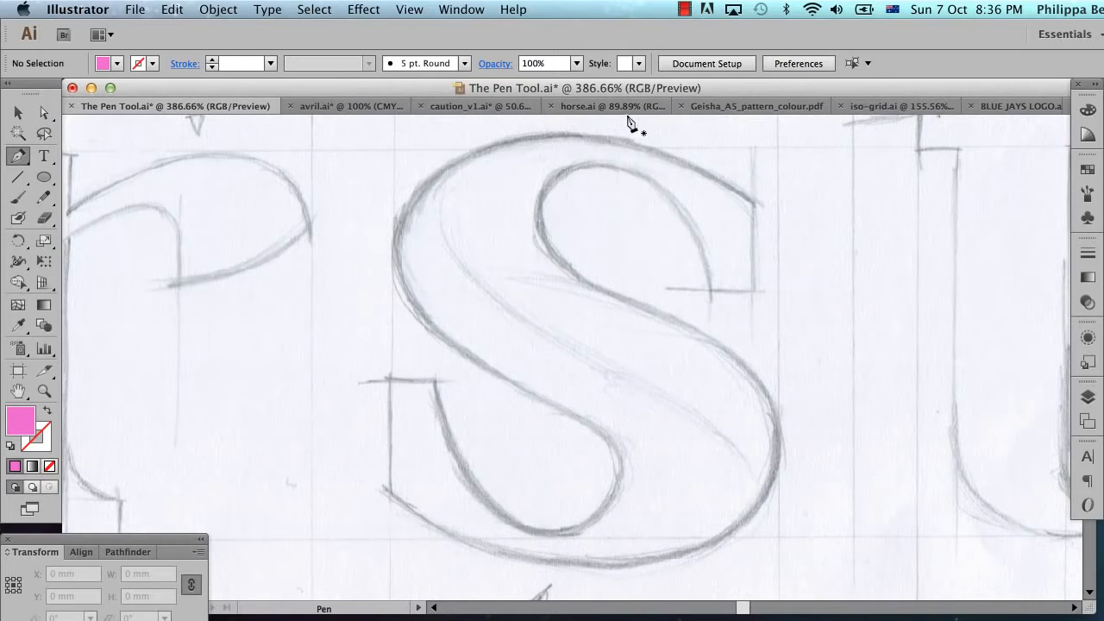
# Step: Start tracing the sketched S with the Pen tool, outlining its upper-right terminal and the inner curve of the upper bowl
pyautogui.click(754, 204)
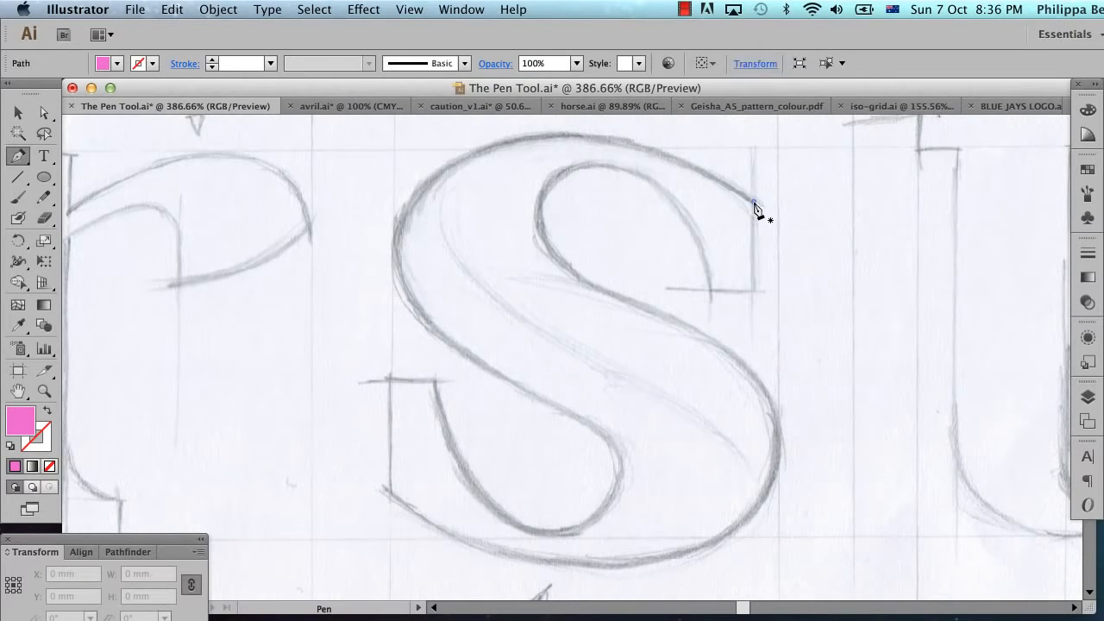
pyautogui.keyDown('shift'); pyautogui.click(754, 292); pyautogui.keyUp('shift')
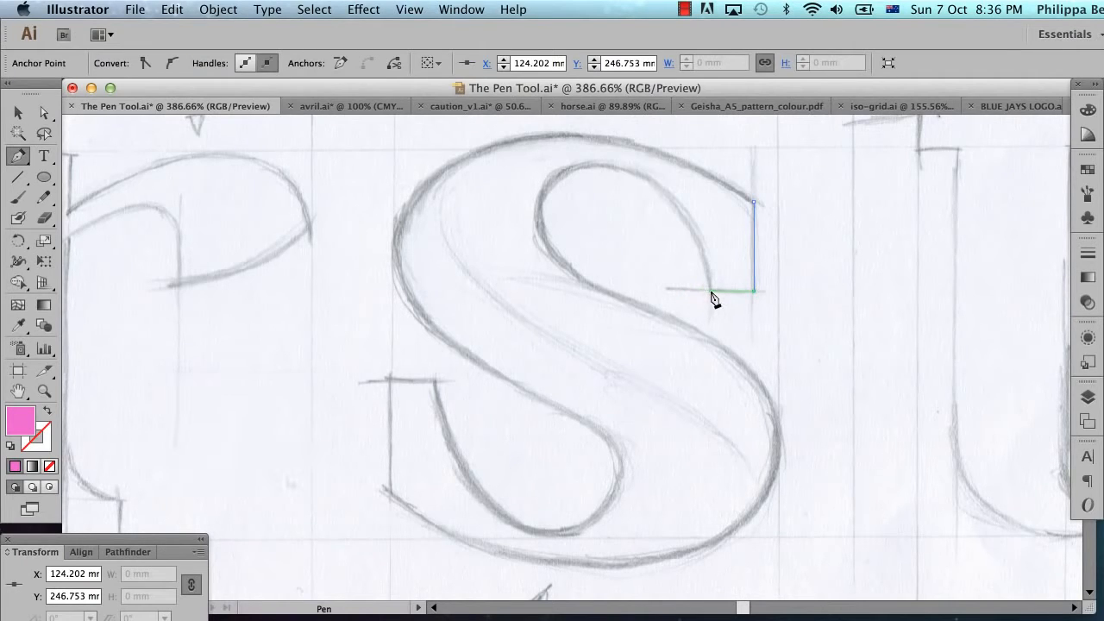
pyautogui.click(712, 291)
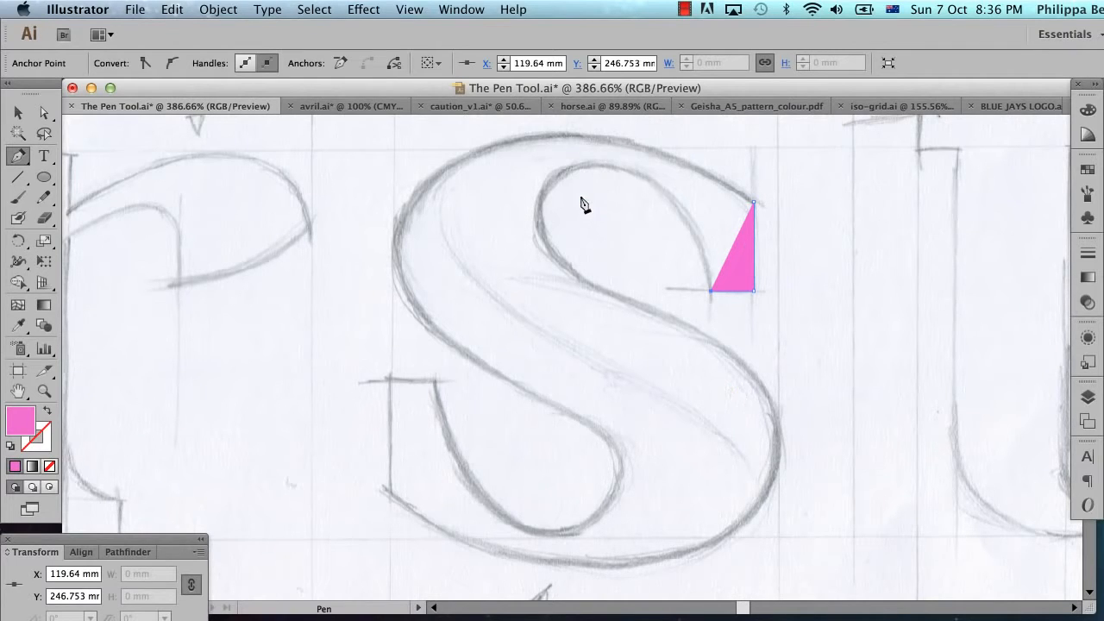
pyautogui.moveTo(604, 166); pyautogui.dragTo(518, 168)
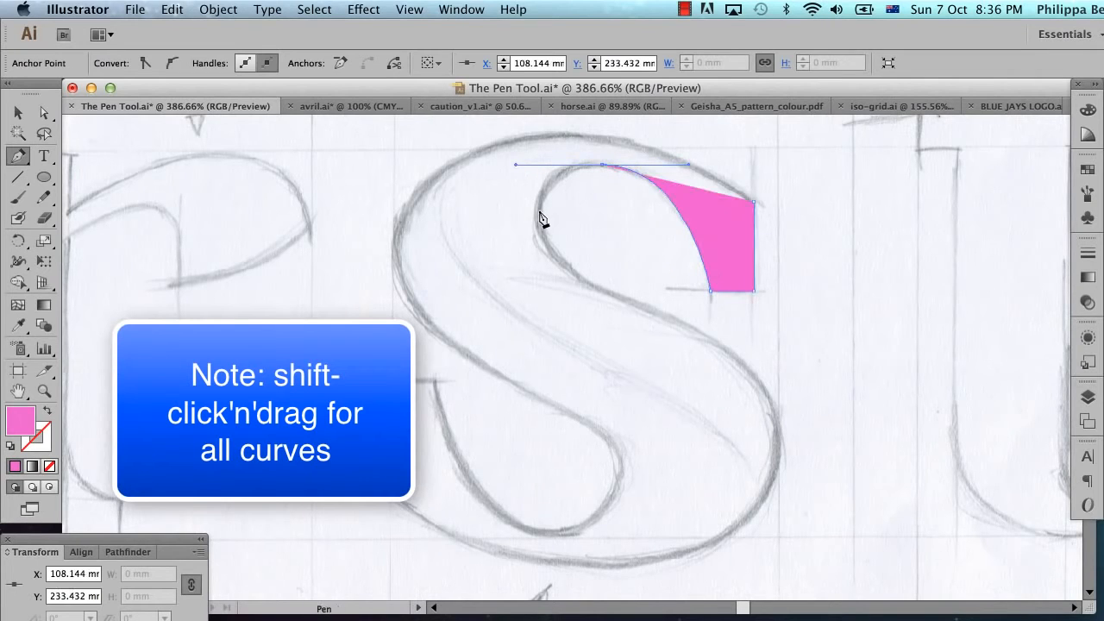
pyautogui.moveTo(539, 210); pyautogui.dragTo(538, 234)
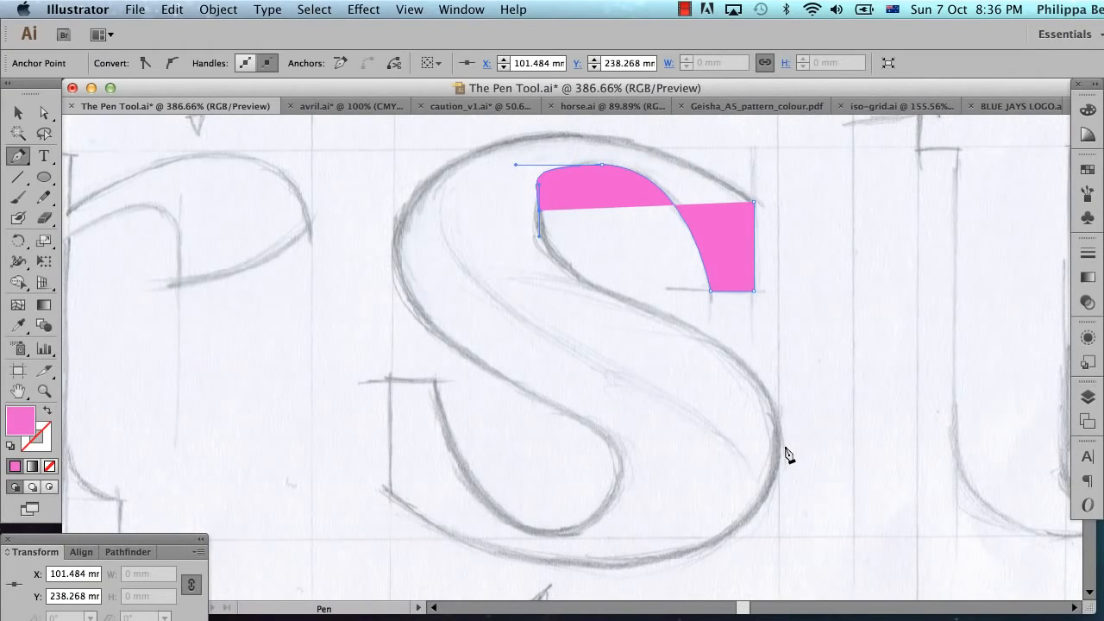
# Step: Continue the S path around the outer right and bottom curves and up the vertical edge of the lower-left terminal
pyautogui.moveTo(779, 437); pyautogui.dragTo(778, 557)
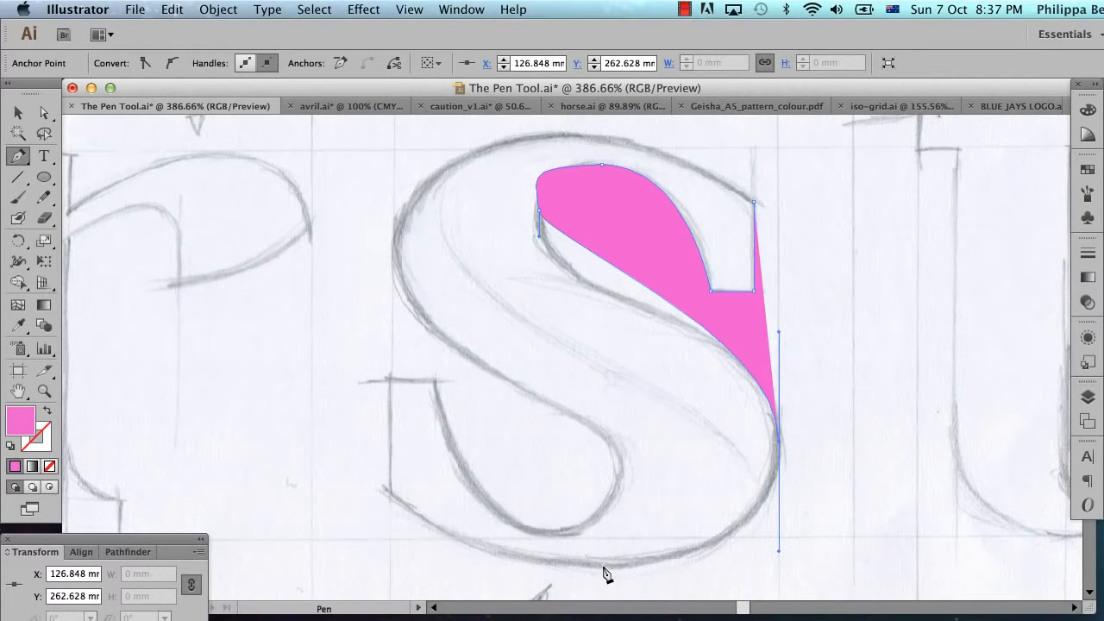
pyautogui.moveTo(602, 566); pyautogui.dragTo(507, 567)
pyautogui.click(392, 494)
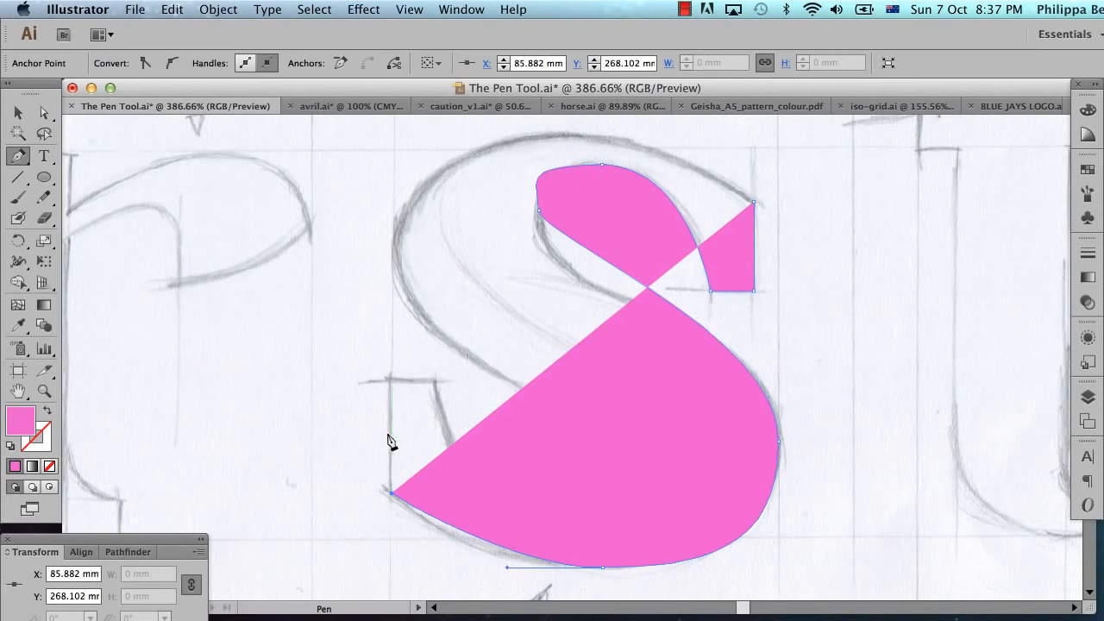
pyautogui.click(392, 380)
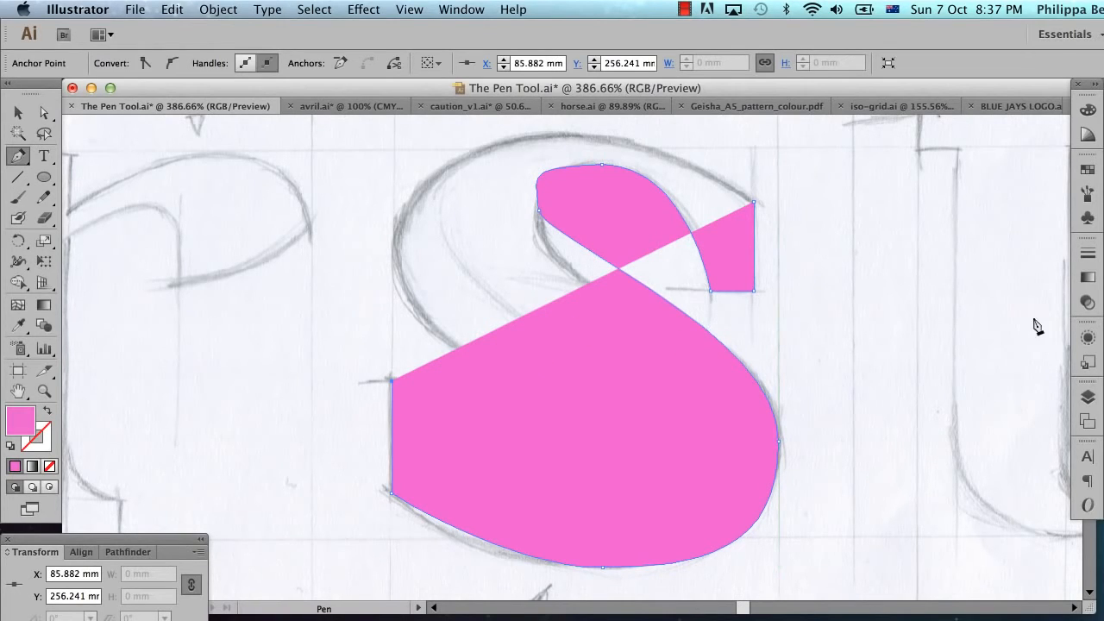
# Step: Set the S path's opacity to 50%
pyautogui.click(1087, 304)
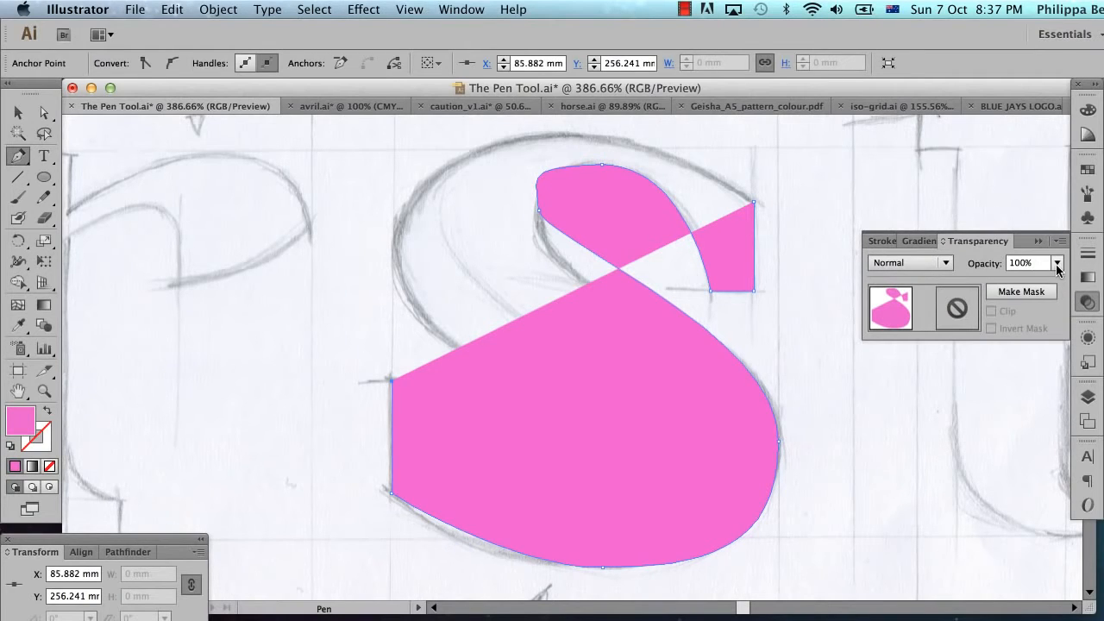
pyautogui.click(1057, 263)
pyautogui.click(1062, 382)
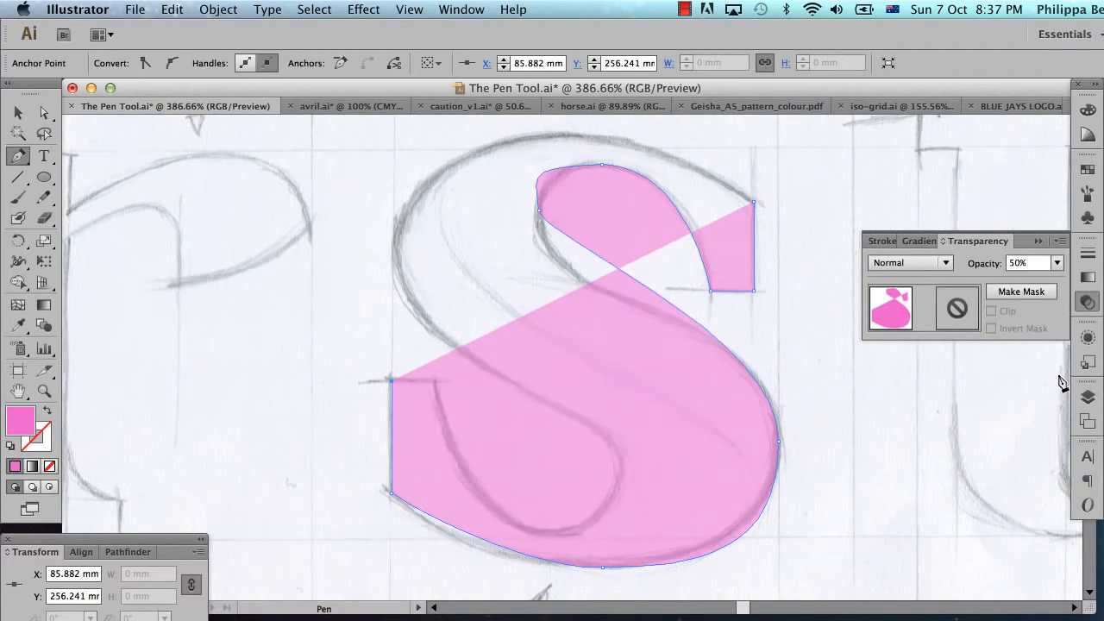
pyautogui.click(1037, 244)
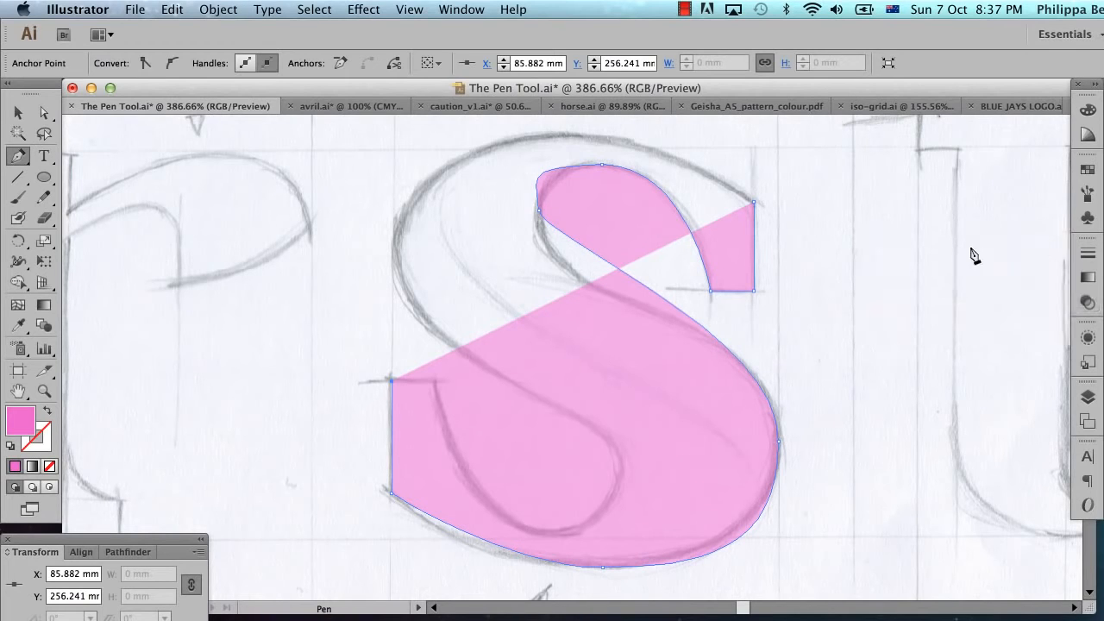
# Step: Continue the path across the lower-left terminal's top edge and around the inner curve of the lower bowl
pyautogui.click(436, 380)
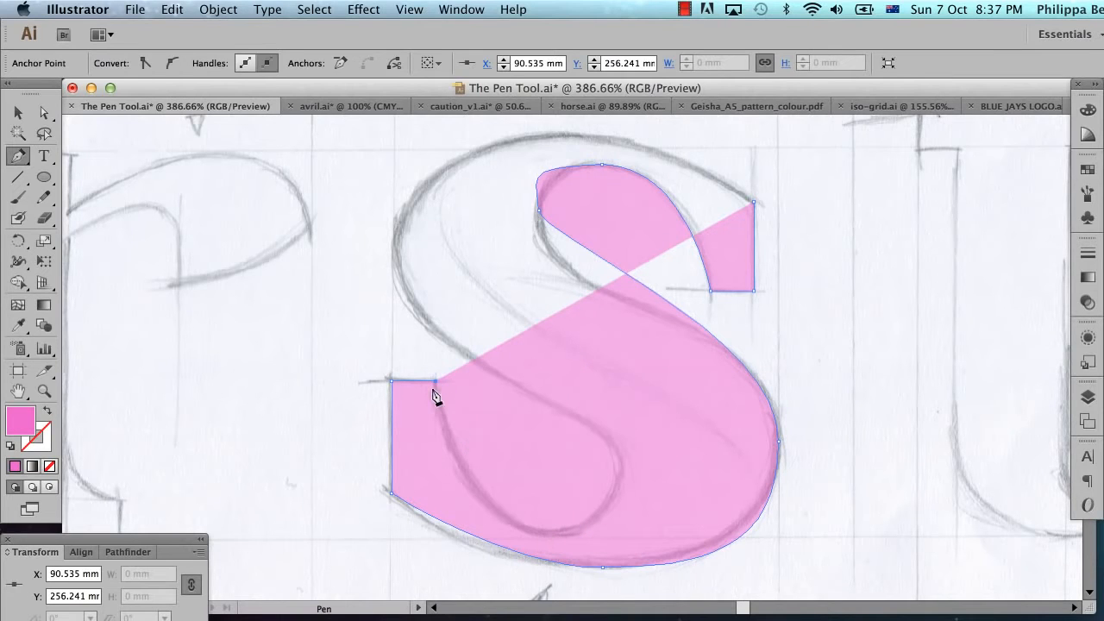
pyautogui.moveTo(550, 532); pyautogui.dragTo(642, 532)
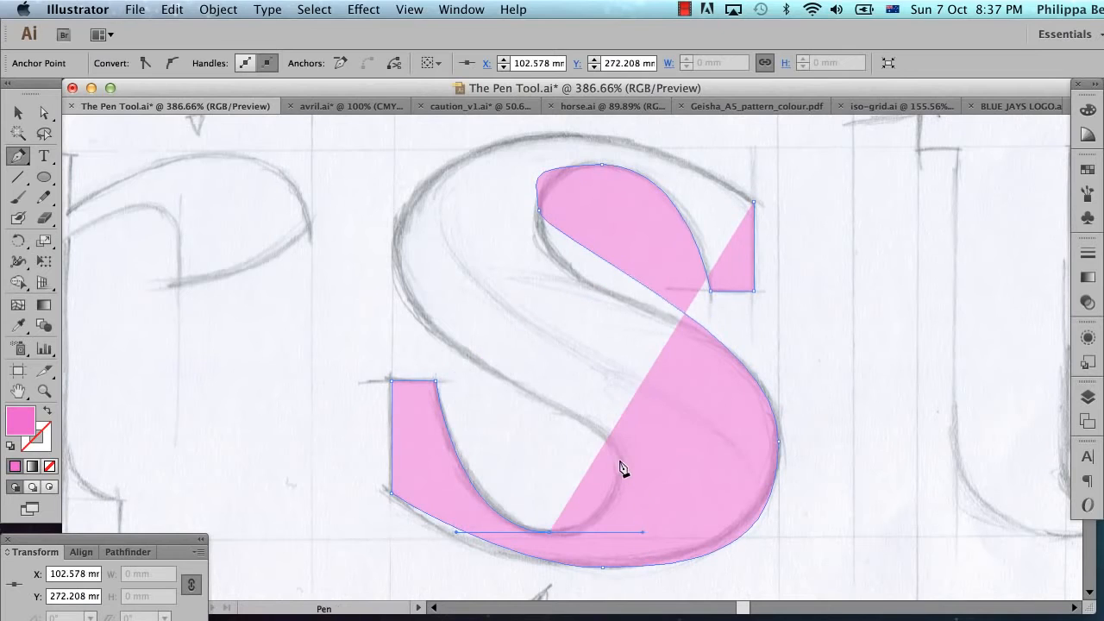
pyautogui.moveTo(621, 463); pyautogui.dragTo(621, 423)
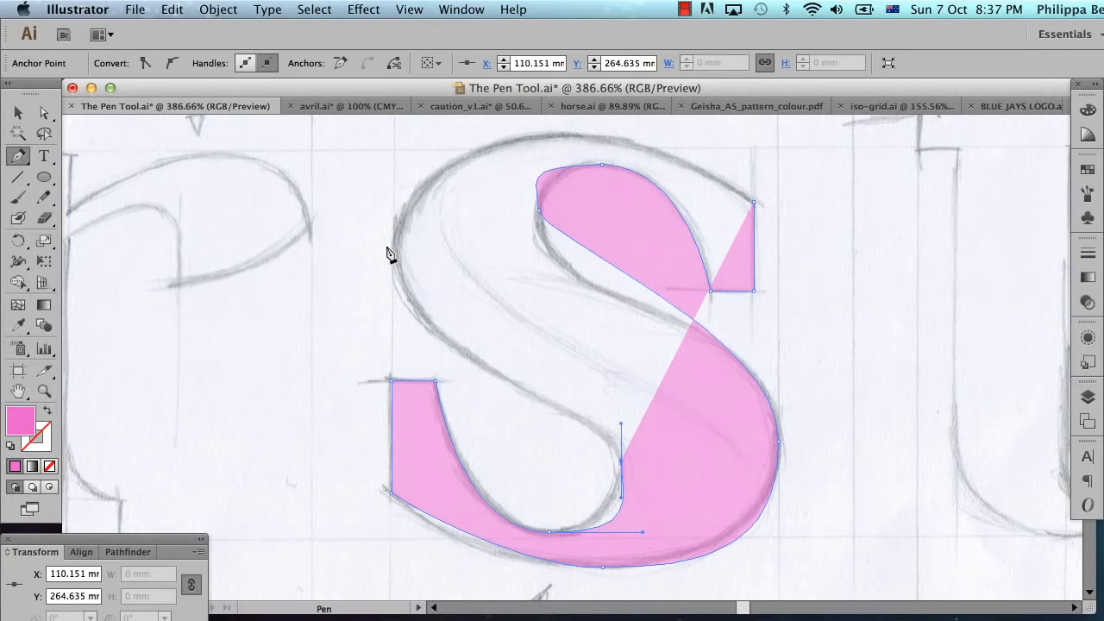
# Step: Trace the S's outer left and top curves, close the path at its starting anchor and deselect it
pyautogui.moveTo(392, 248); pyautogui.dragTo(380, 144)
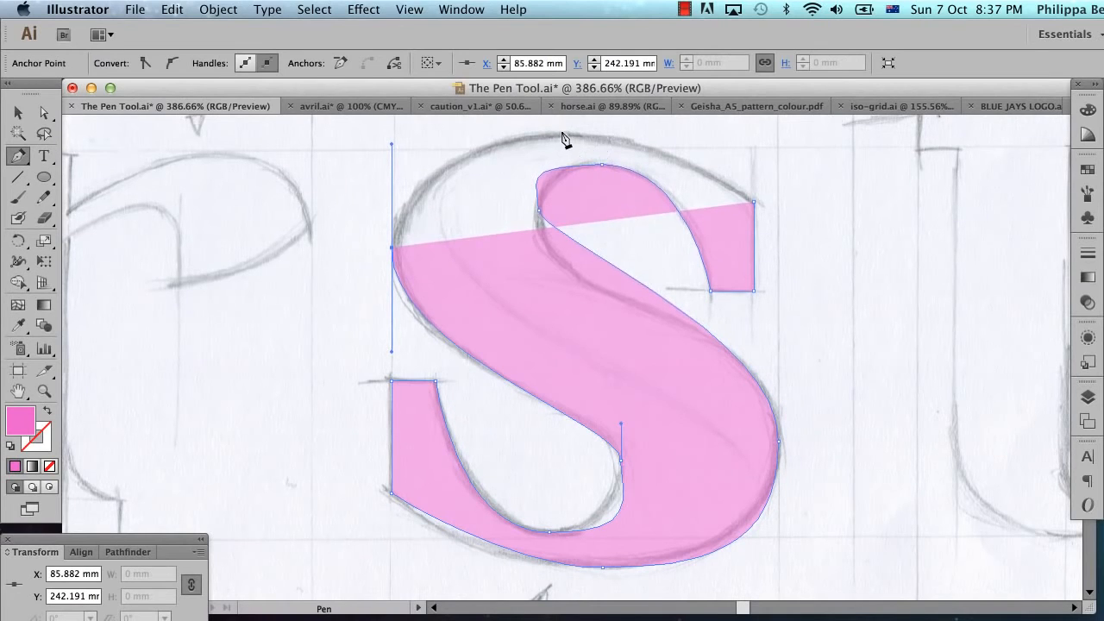
pyautogui.moveTo(562, 134); pyautogui.dragTo(609, 132)
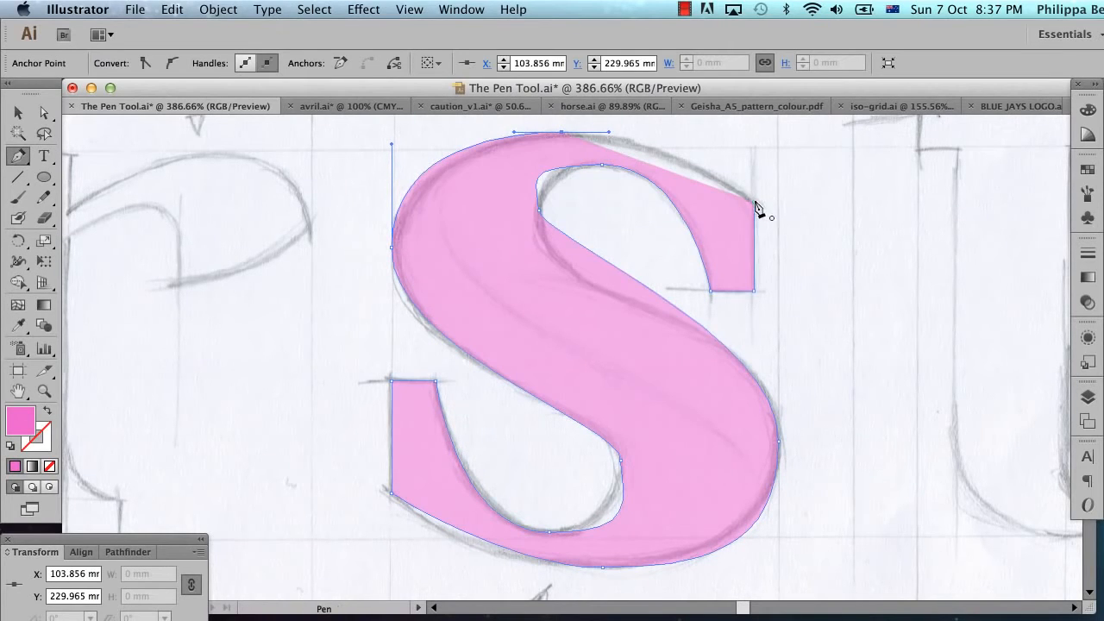
pyautogui.click(754, 203)
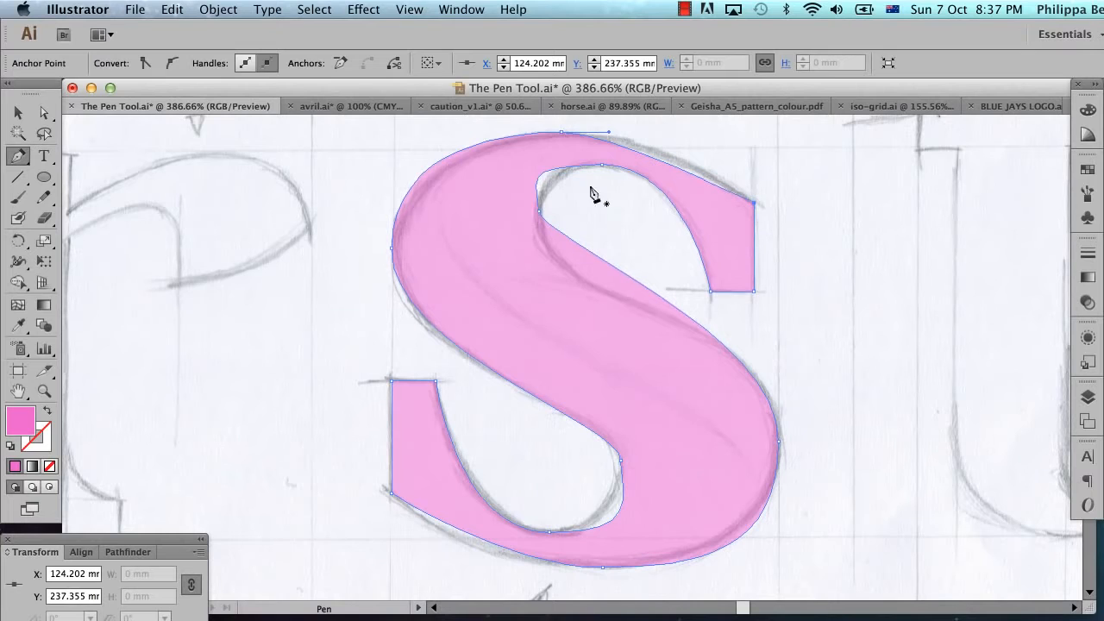
pyautogui.click(17, 113)
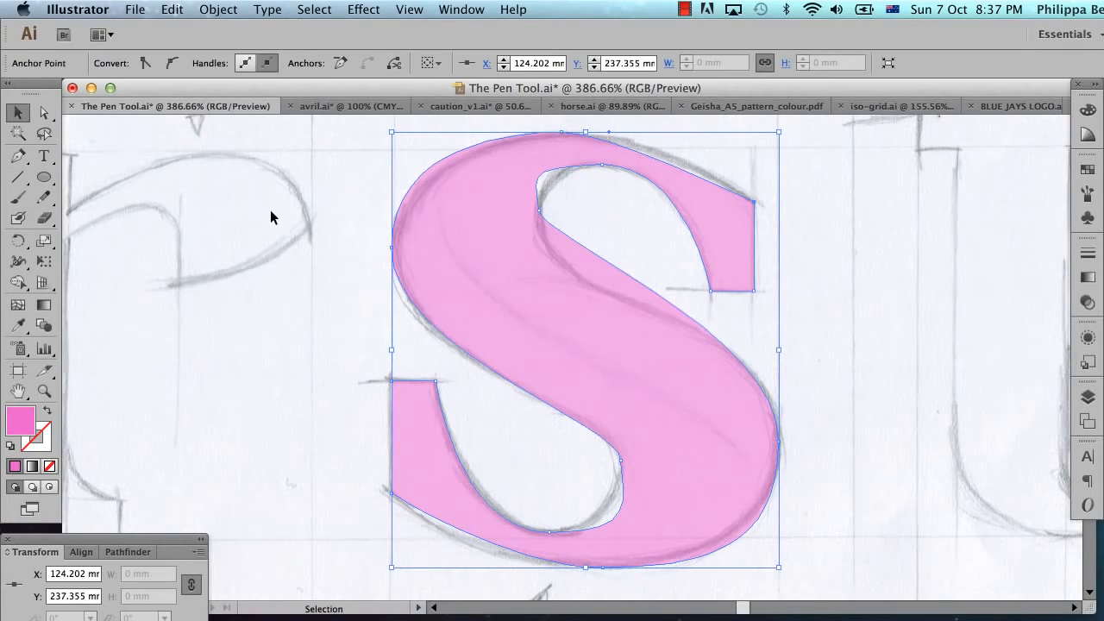
pyautogui.click(326, 227)
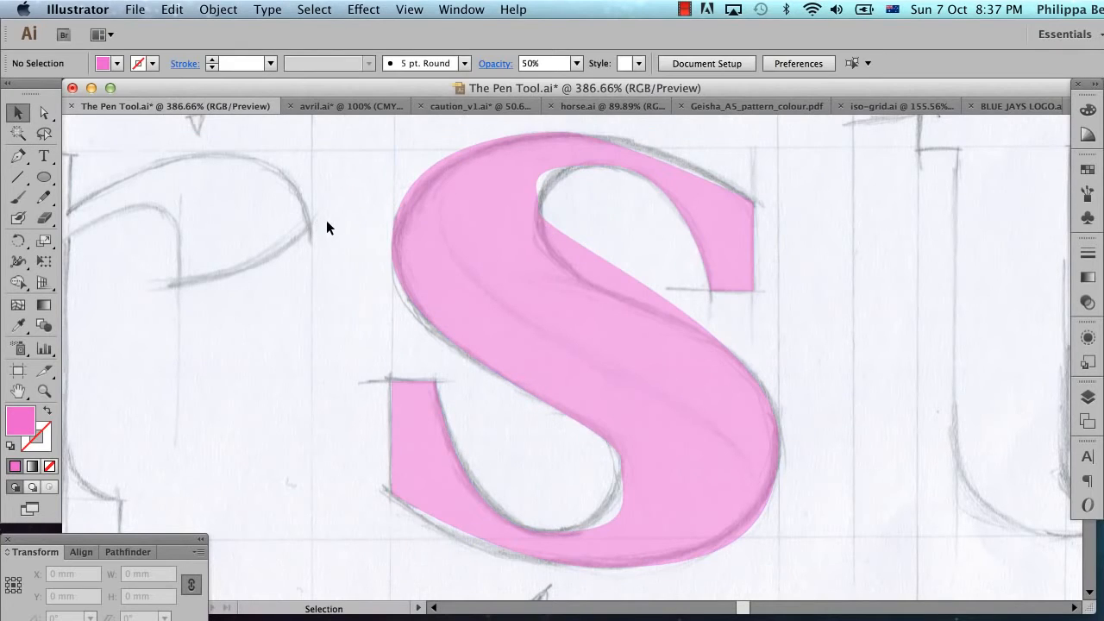
# Step: Toggle the visibility of Layer 2 and Layer 1, leaving Layer 1 hidden and the sketch layer shown
pyautogui.click(1089, 398)
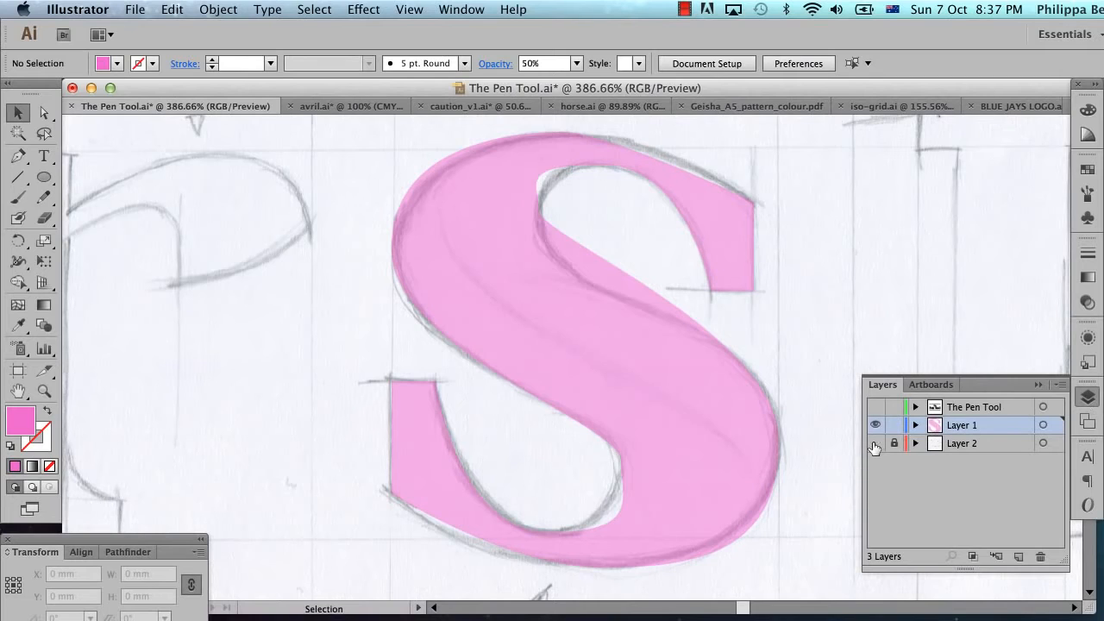
pyautogui.click(874, 444)
pyautogui.click(874, 444)
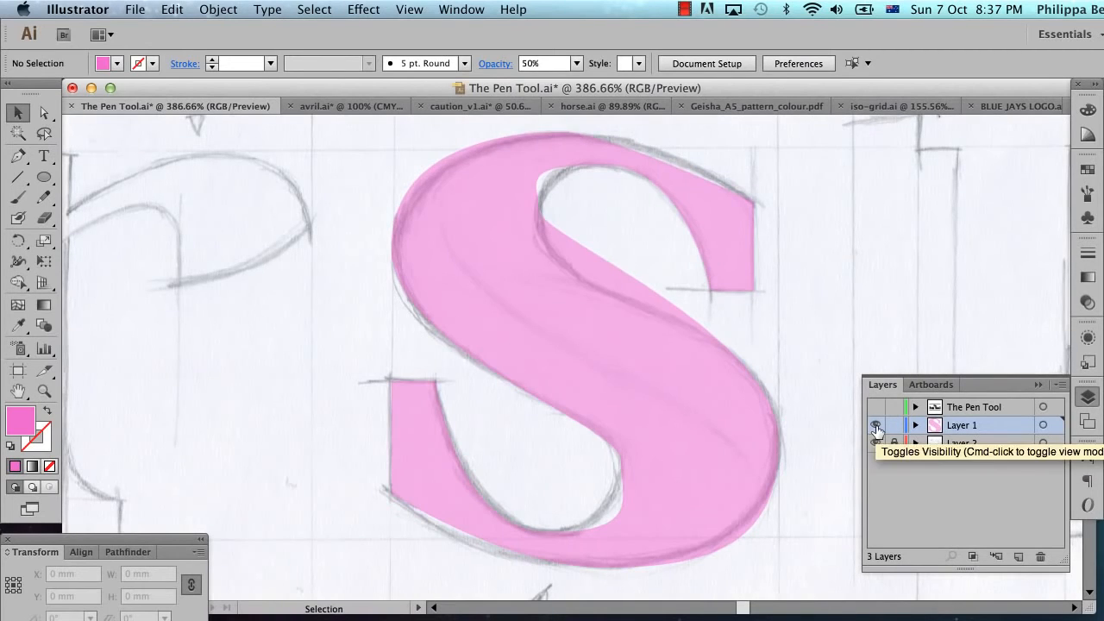
pyautogui.click(876, 425)
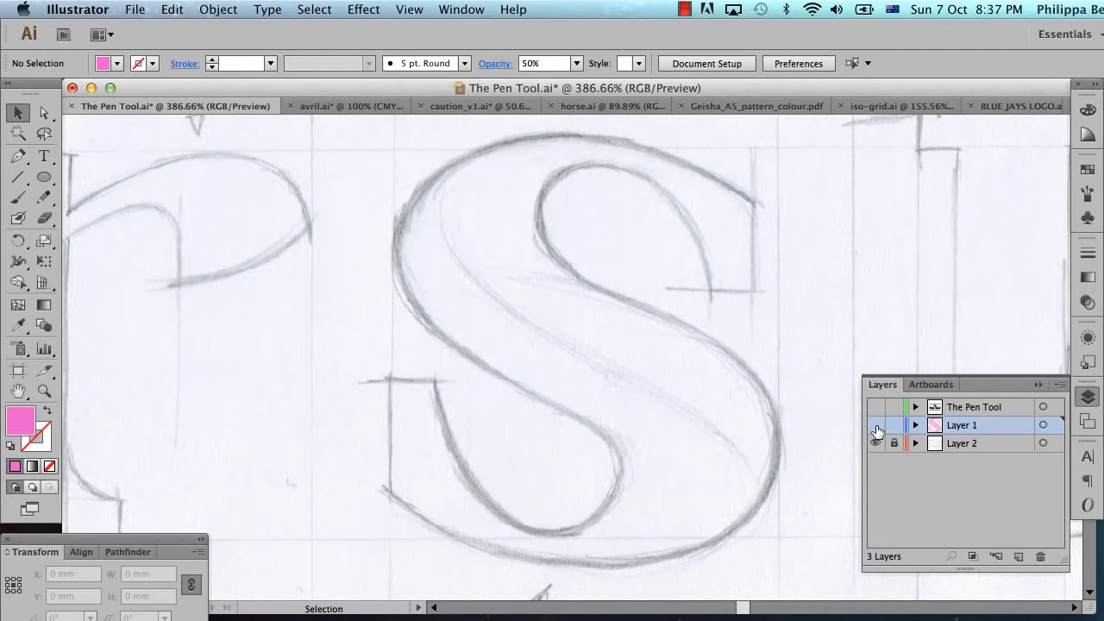
pyautogui.click(875, 425)
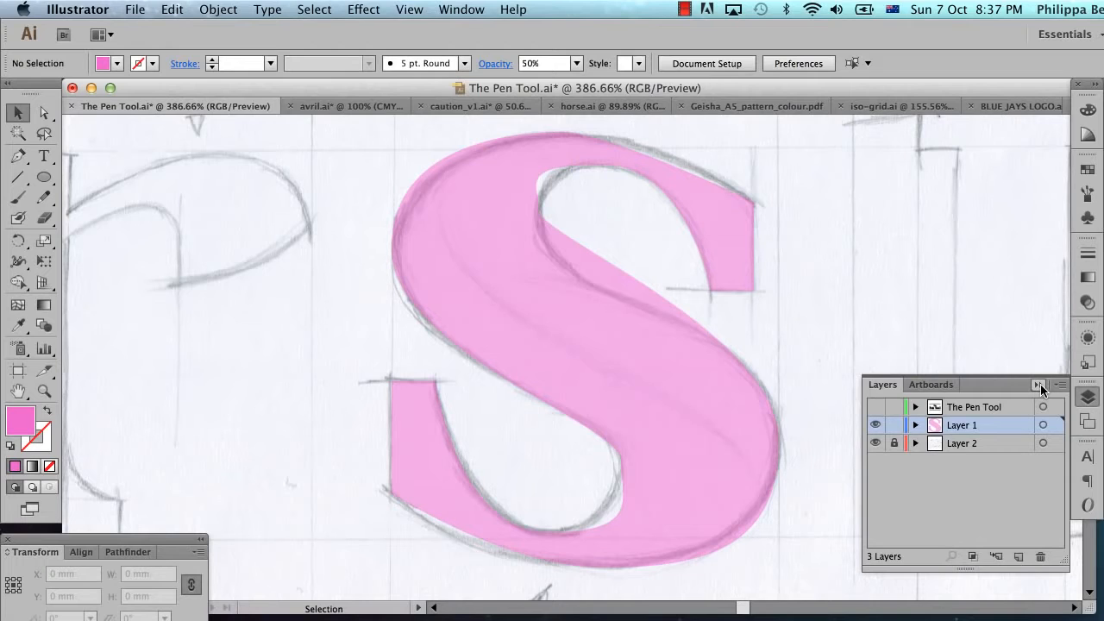
pyautogui.click(876, 425)
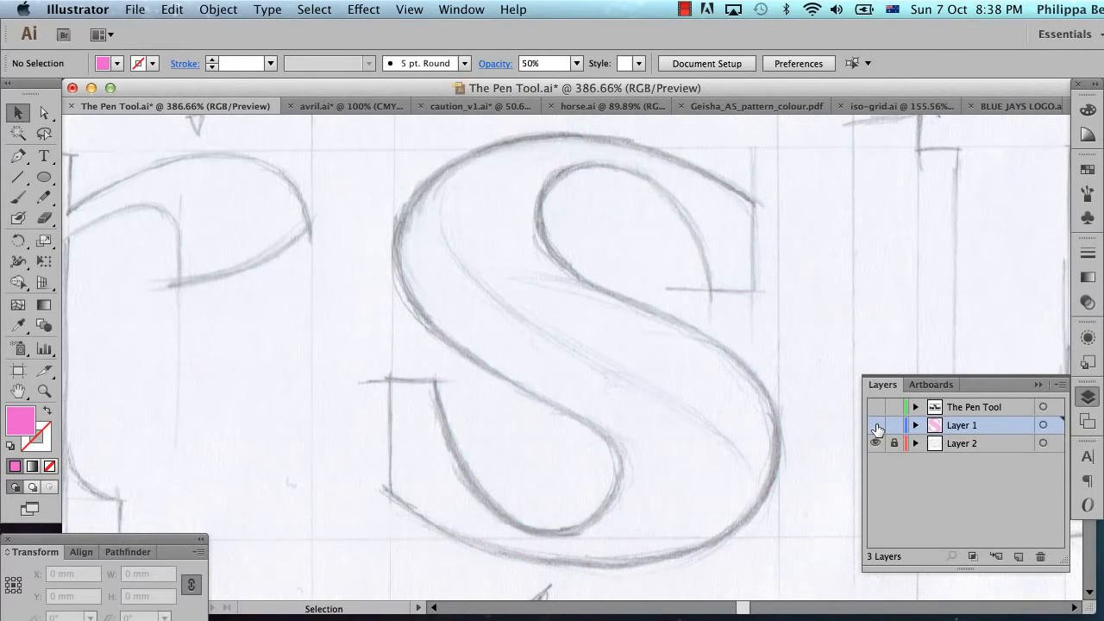
# Step: Add a new layer directly above Layer 2
pyautogui.click(1000, 447)
pyautogui.click(1018, 556)
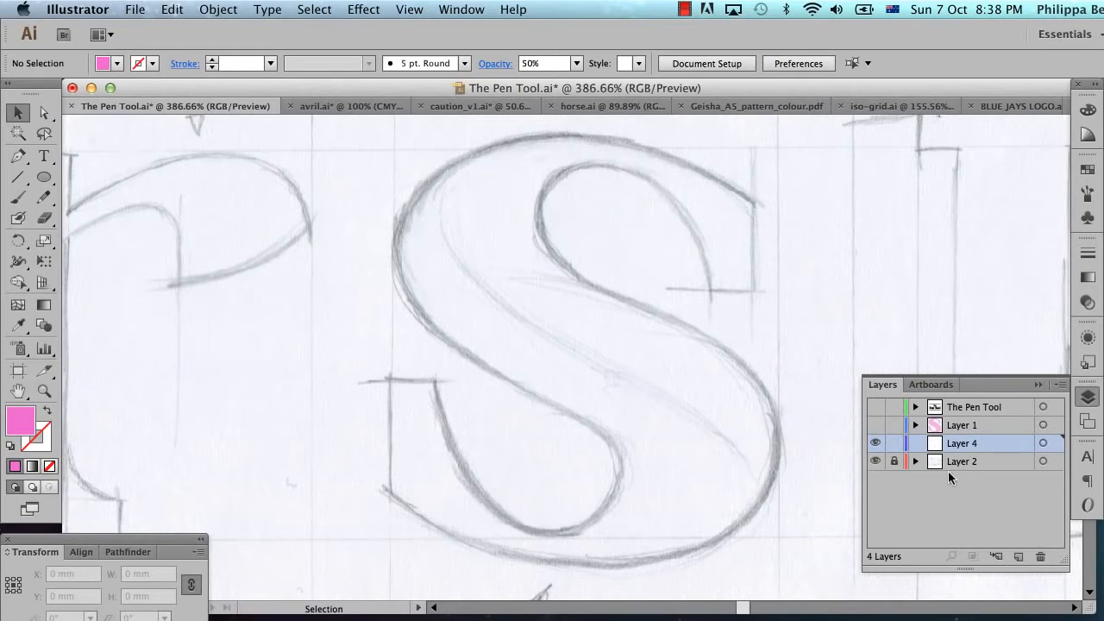
pyautogui.click(1039, 384)
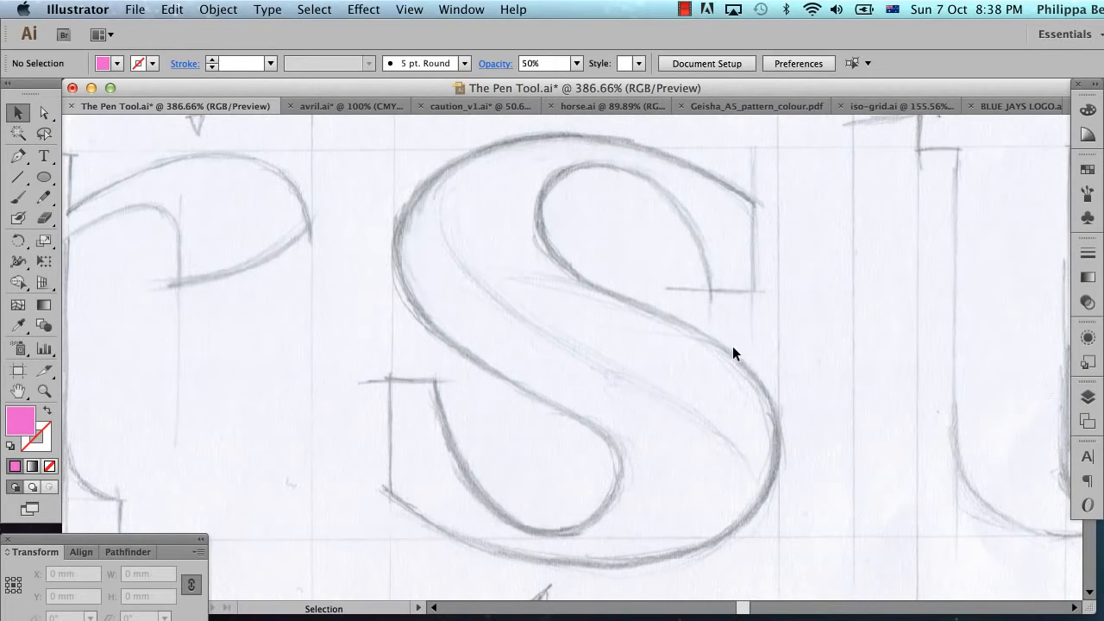
# Step: Trace the S's outer top curve with the Pen tool, placing many closely spaced corner anchors from its upper-left shoulder to the upper-right tip
pyautogui.click(19, 156)
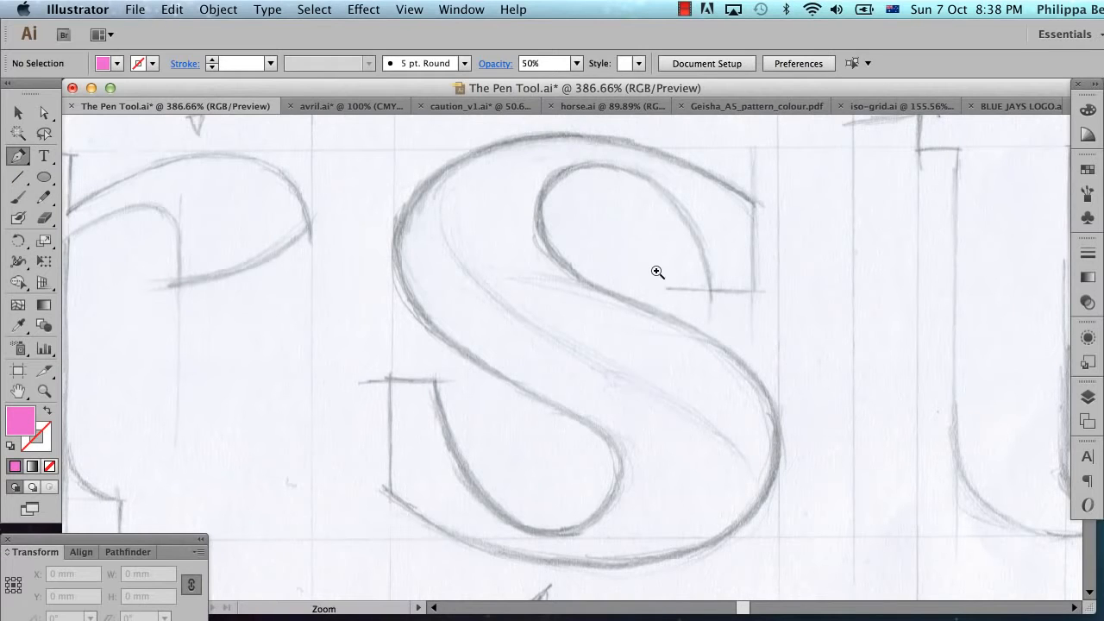
pyautogui.keyDown('super'); pyautogui.click(638, 240); pyautogui.keyUp('super')
pyautogui.moveTo(387, 448); pyautogui.dragTo(699, 298)
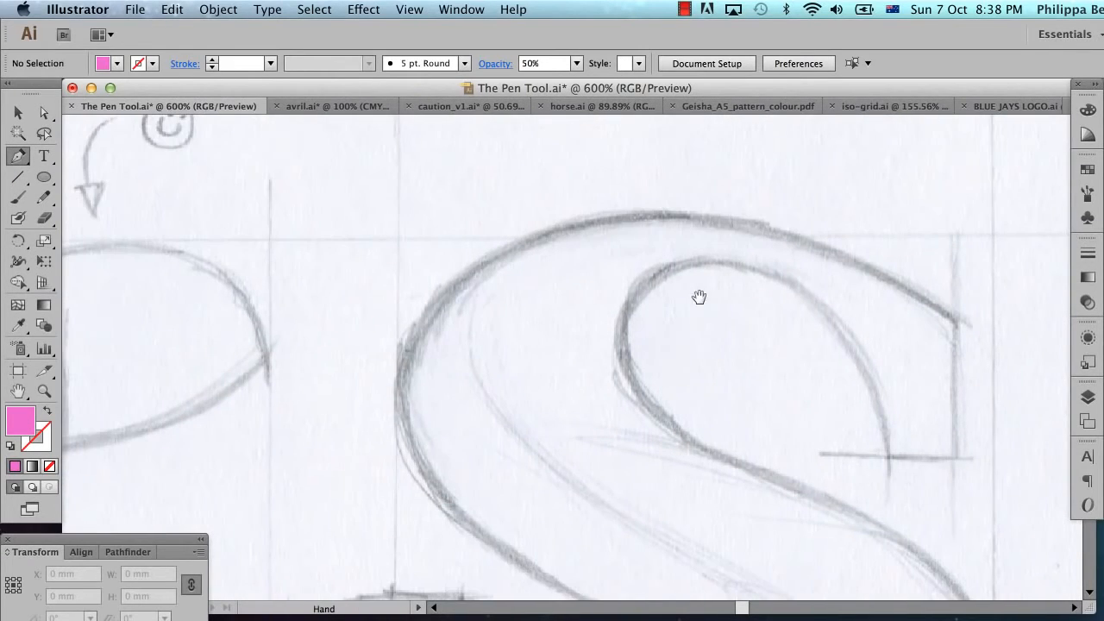
pyautogui.click(426, 314)
pyautogui.moveTo(447, 288); pyautogui.dragTo(479, 270)
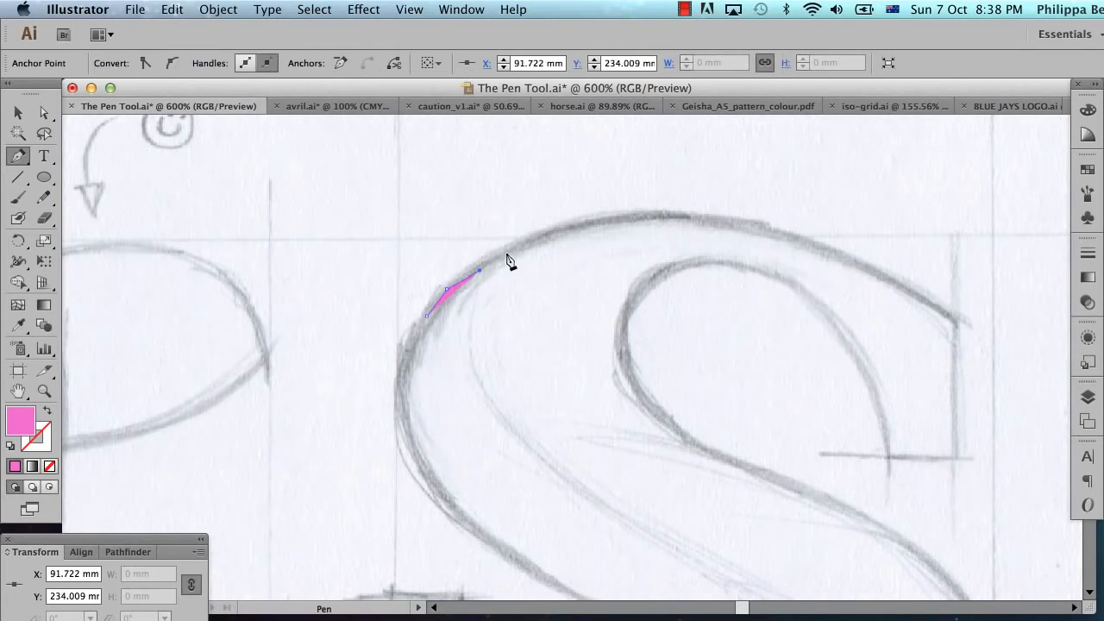
pyautogui.click(507, 253)
pyautogui.click(547, 239)
pyautogui.click(581, 229)
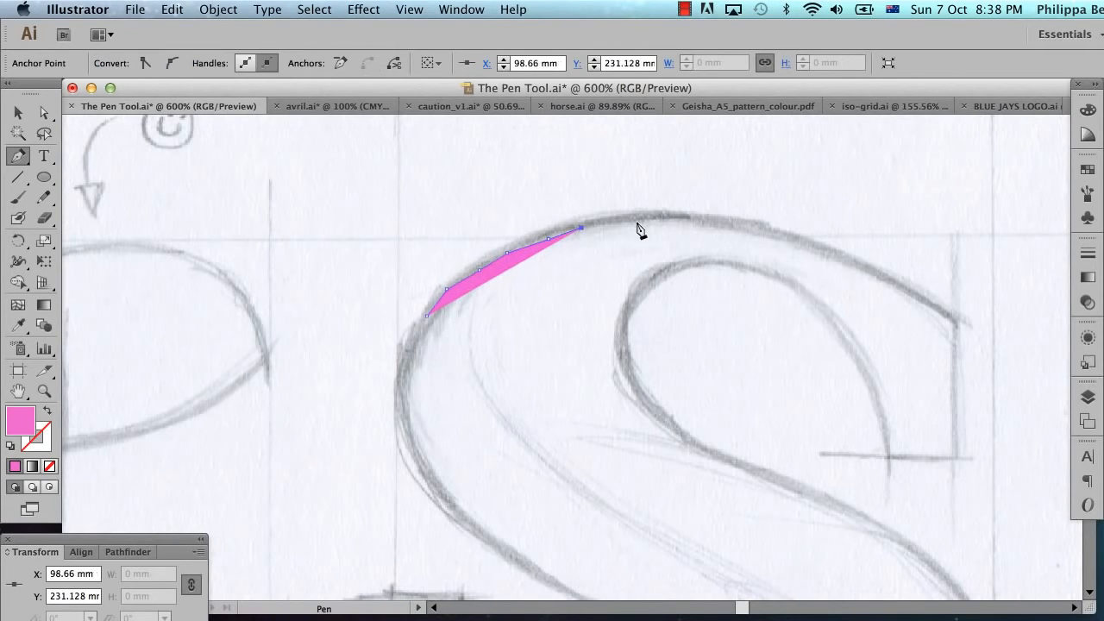
pyautogui.moveTo(637, 223); pyautogui.dragTo(907, 285)
pyautogui.click(956, 317)
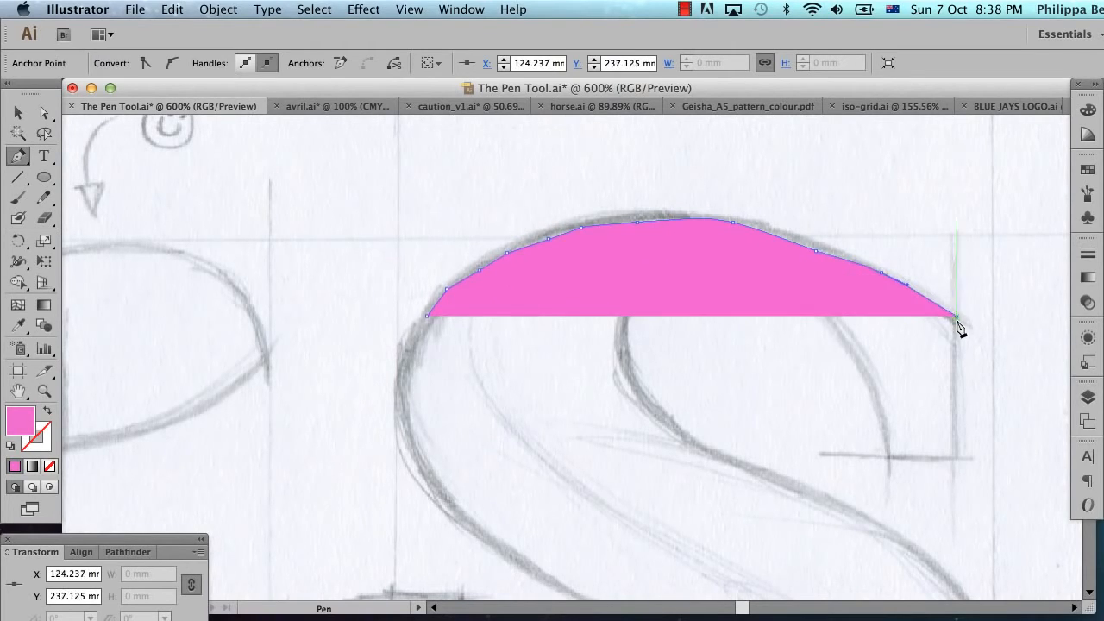
# Step: Continue the corner-anchor trace around the S's upper-right serif and along the right and top curve of the upper counter
pyautogui.click(956, 458)
pyautogui.click(888, 457)
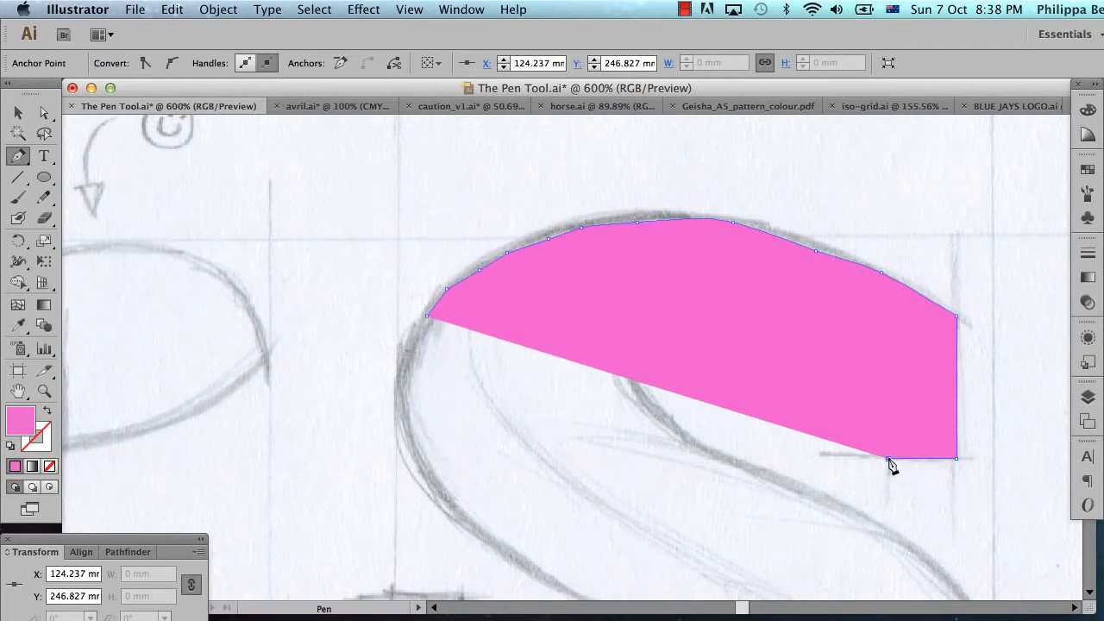
pyautogui.moveTo(886, 424); pyautogui.dragTo(867, 381)
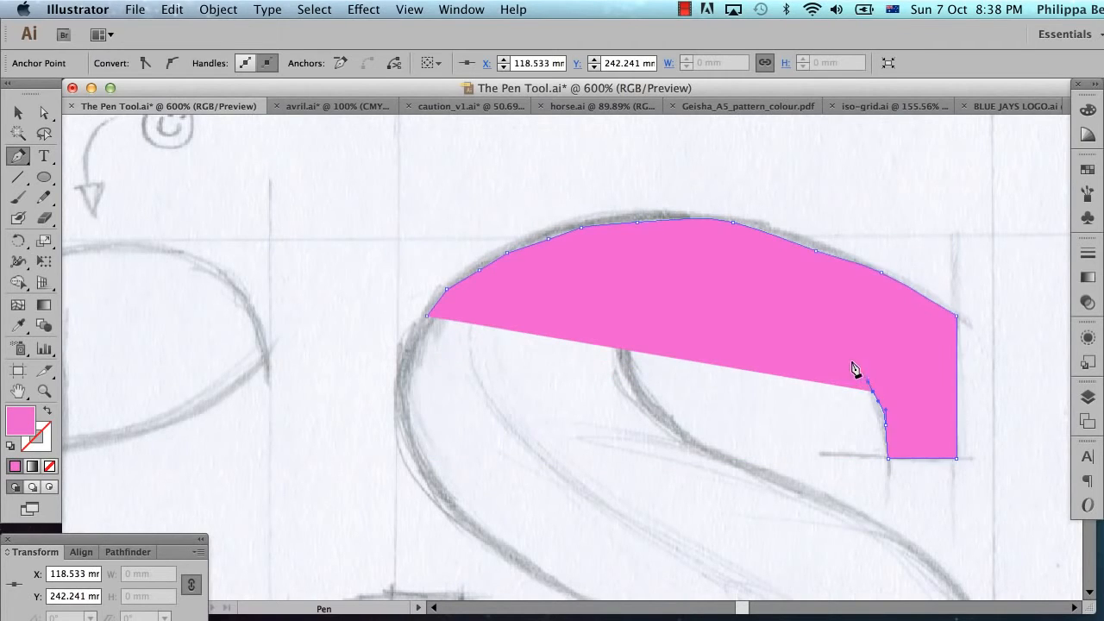
pyautogui.moveTo(809, 328); pyautogui.dragTo(748, 307)
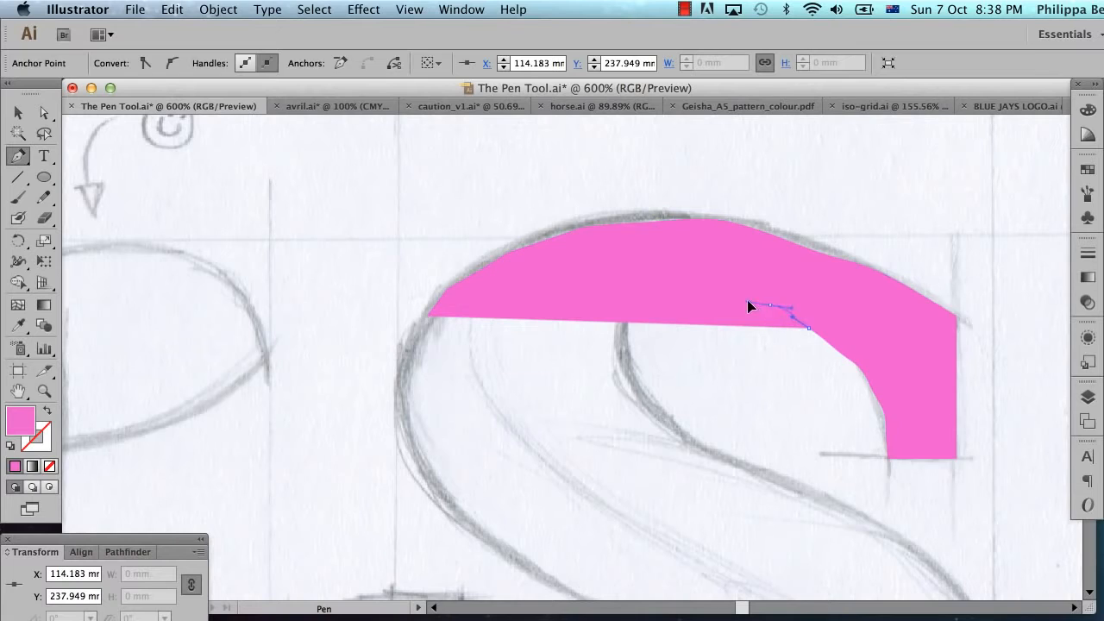
pyautogui.click(716, 284)
pyautogui.click(694, 284)
# Step: Extend the trace around the upper counter's left curve and down the right edge of the S's diagonal spine
pyautogui.moveTo(645, 285); pyautogui.dragTo(655, 414)
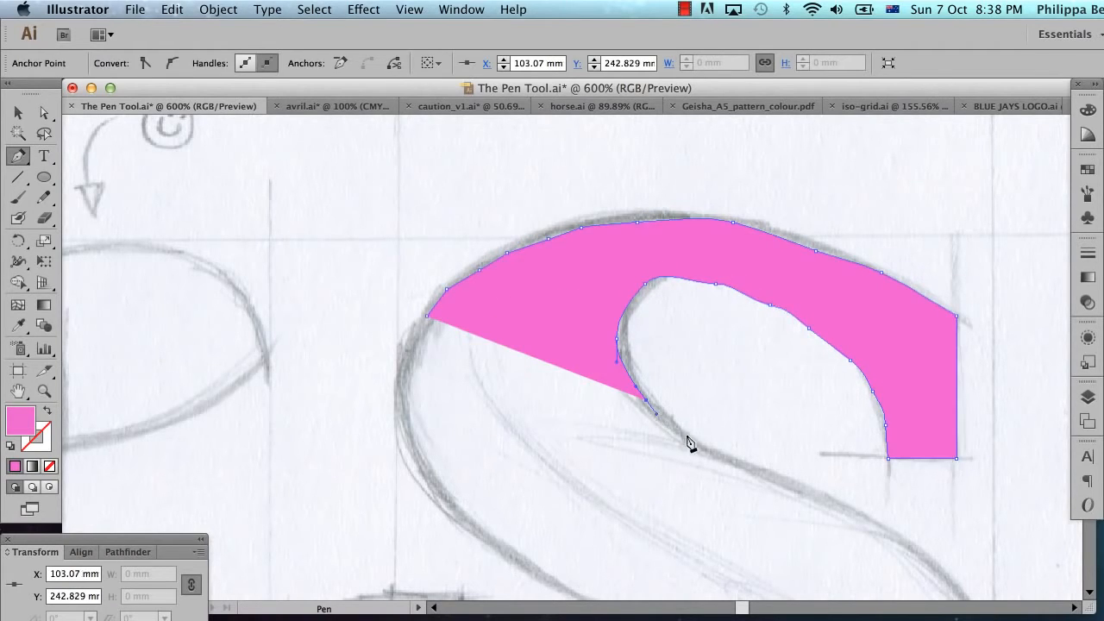
pyautogui.moveTo(733, 463); pyautogui.dragTo(811, 492)
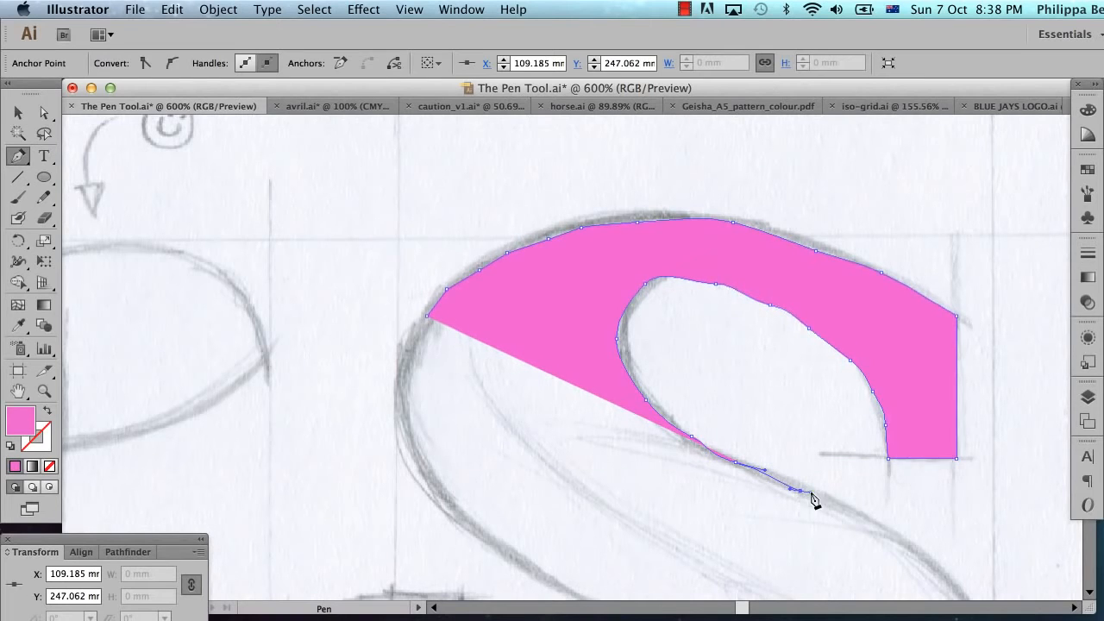
pyautogui.click(898, 538)
pyautogui.click(925, 563)
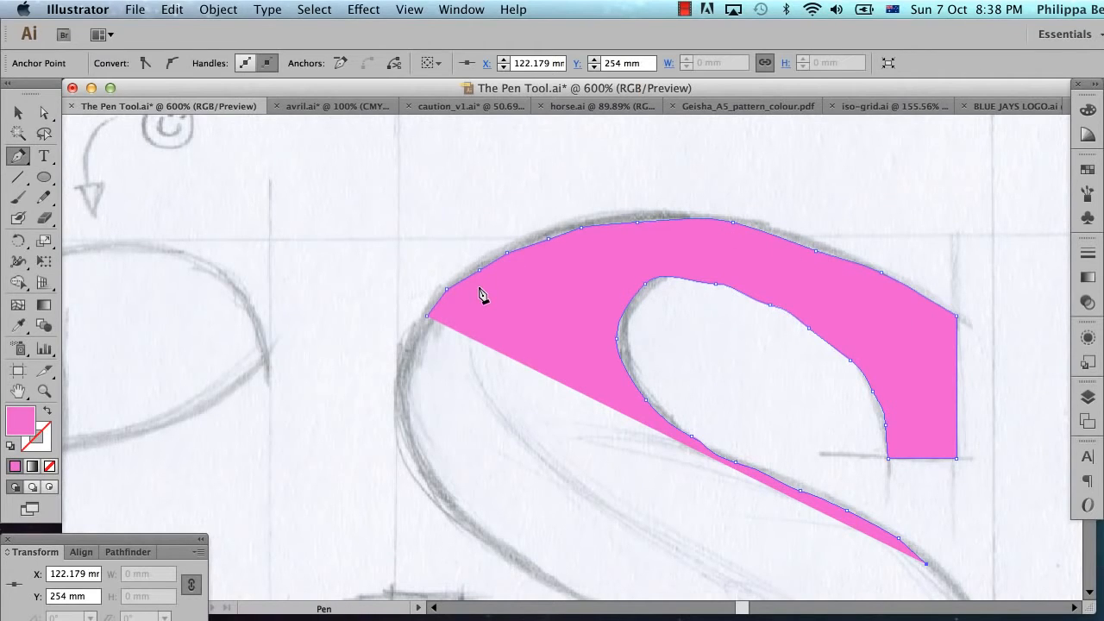
# Step: Delete the entire many-anchor trace of the S
pyautogui.press('Delete')
pyautogui.press('Delete')
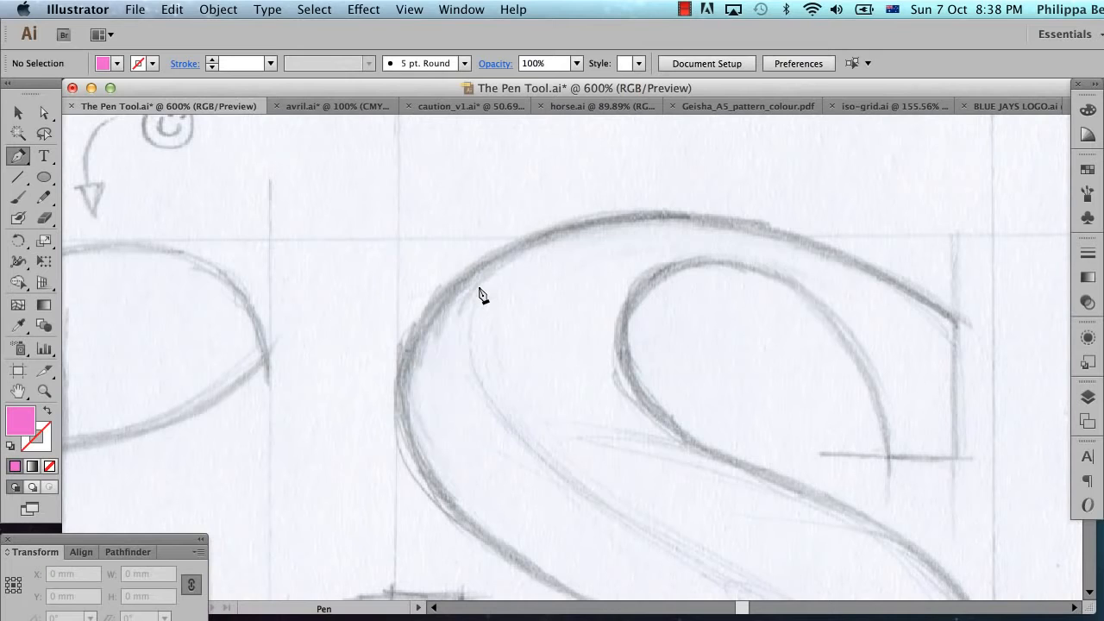
# Step: Set up the Line Segment tool with no fill and a pink 1 pt stroke
pyautogui.click(15, 181)
pyautogui.click(49, 412)
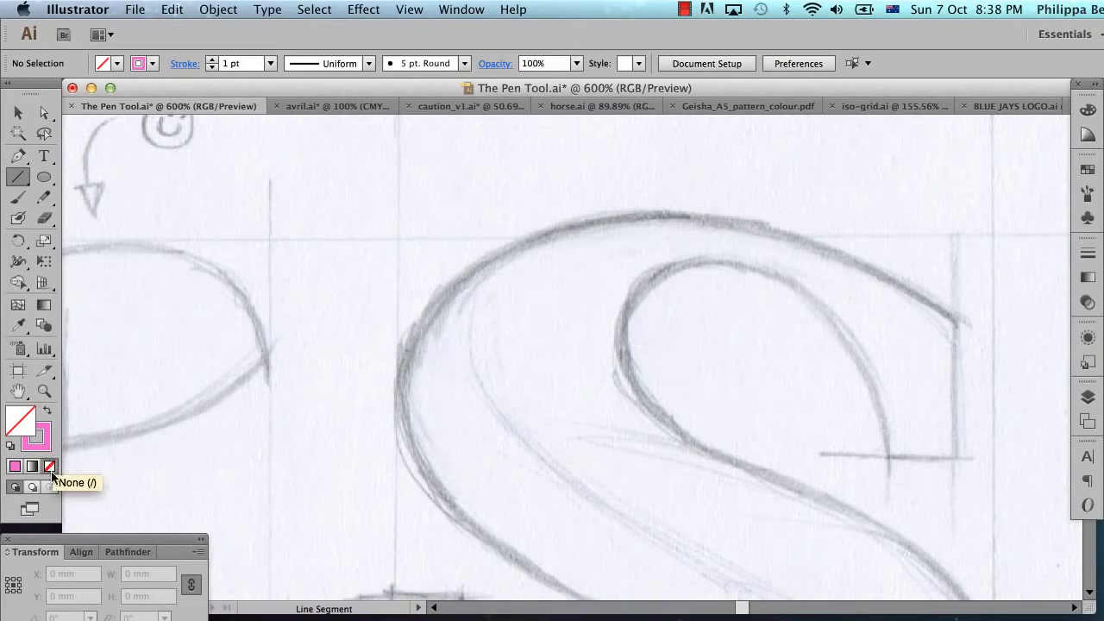
pyautogui.click(40, 441)
# Step: Mark the topmost points of the S's outer curve and upper counter with horizontal lines crossed by short vertical ticks
pyautogui.moveTo(551, 217); pyautogui.dragTo(784, 199)
pyautogui.press('shift+super+a')
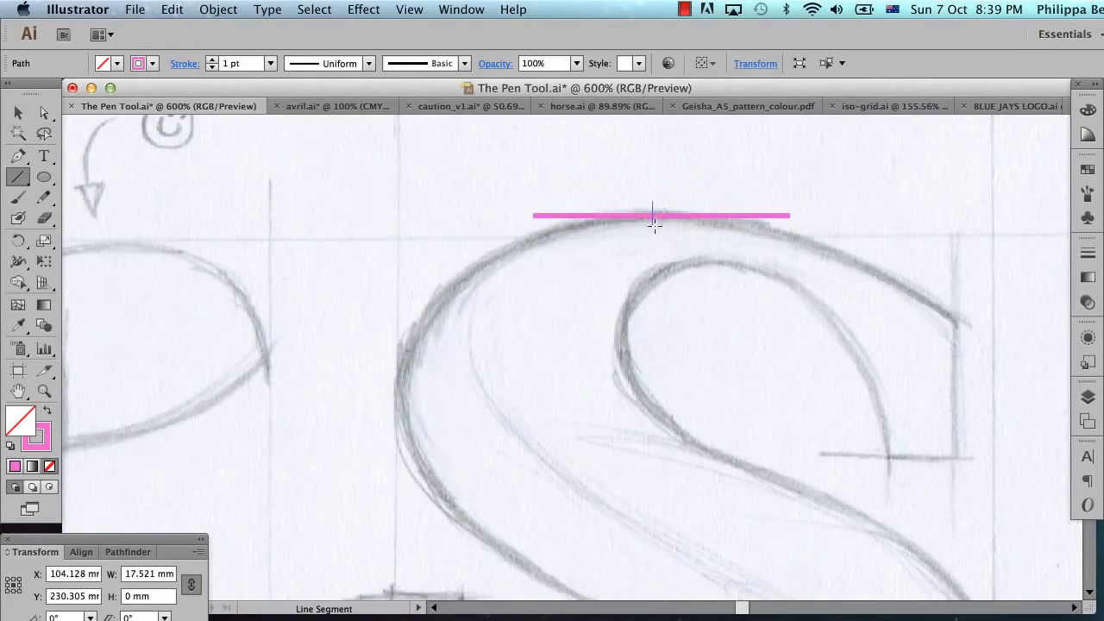
pyautogui.moveTo(655, 226); pyautogui.dragTo(813, 259)
pyautogui.moveTo(707, 247); pyautogui.dragTo(707, 271)
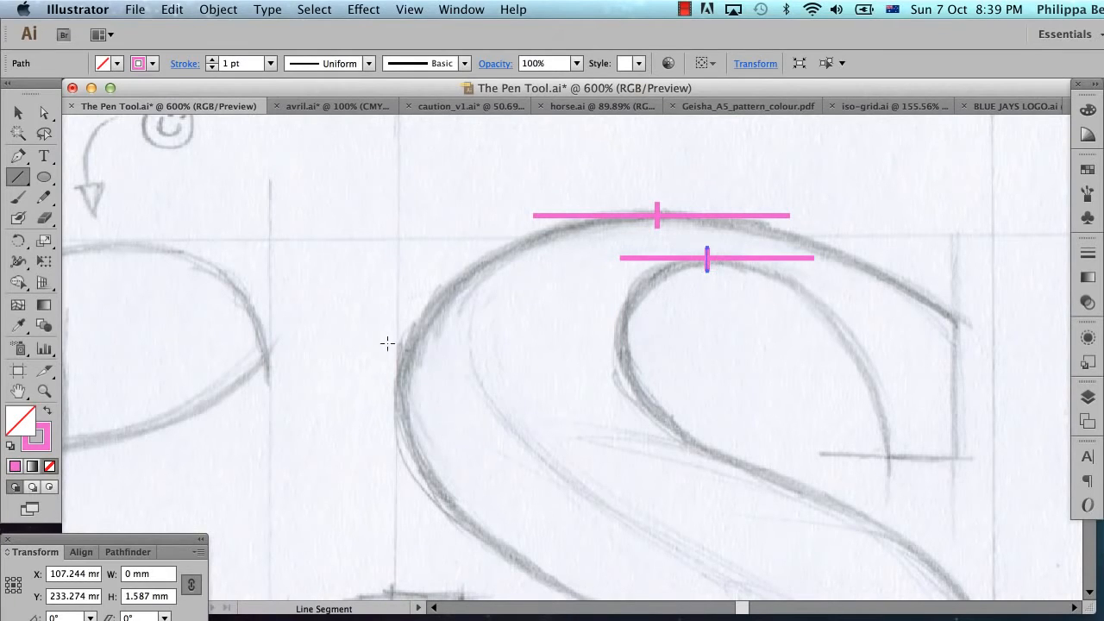
# Step: Mark the leftmost points of the S's outer curve and upper counter with vertical lines crossed by short horizontal ticks
pyautogui.moveTo(396, 294); pyautogui.dragTo(395, 495)
pyautogui.moveTo(417, 387); pyautogui.dragTo(379, 387)
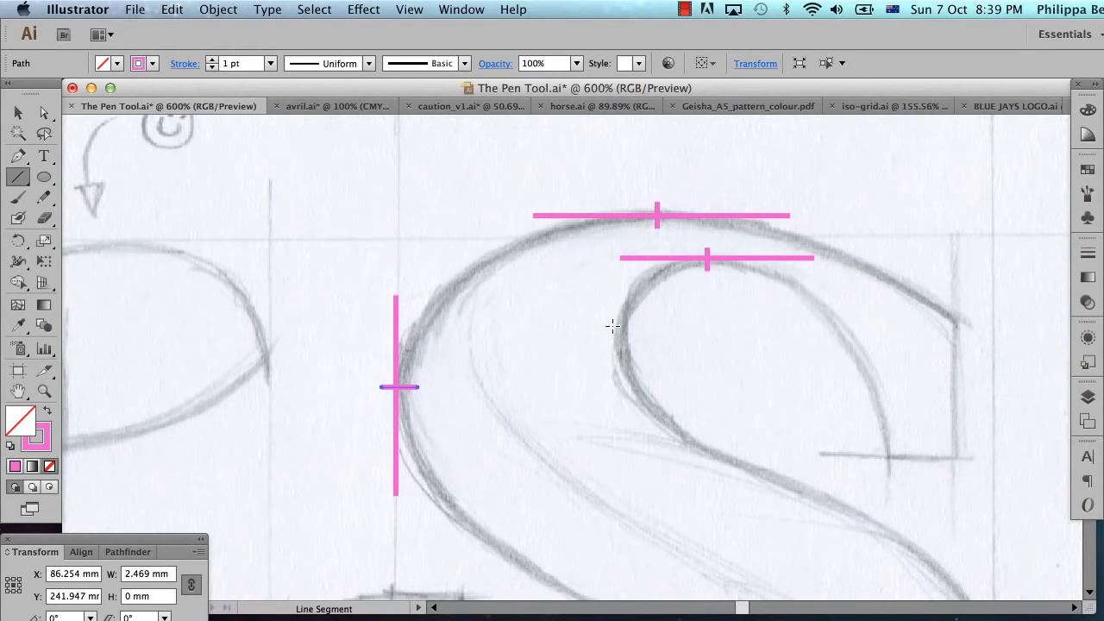
pyautogui.moveTo(612, 294); pyautogui.dragTo(613, 294)
pyautogui.moveTo(613, 405); pyautogui.dragTo(619, 404)
pyautogui.moveTo(636, 331); pyautogui.dragTo(603, 330)
# Step: Mark the rightmost points of the S's lower outer curve and lower counter with vertical lines and short horizontal ticks
pyautogui.scroll(-6, 735, 363)
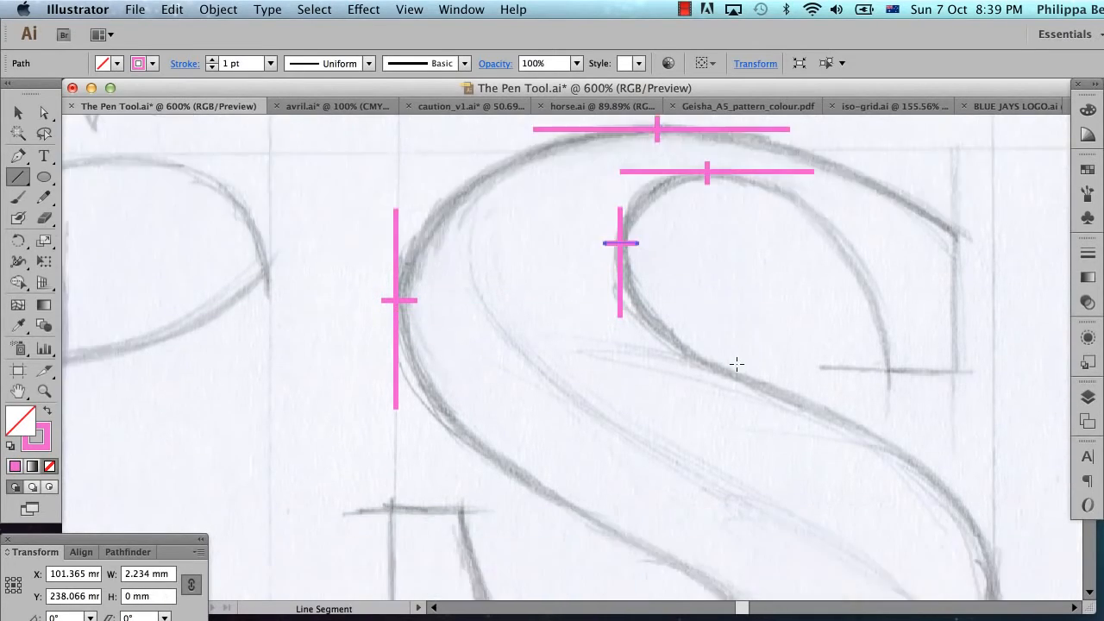
pyautogui.hscroll(3, 736, 364)
pyautogui.scroll(-2, 736, 363)
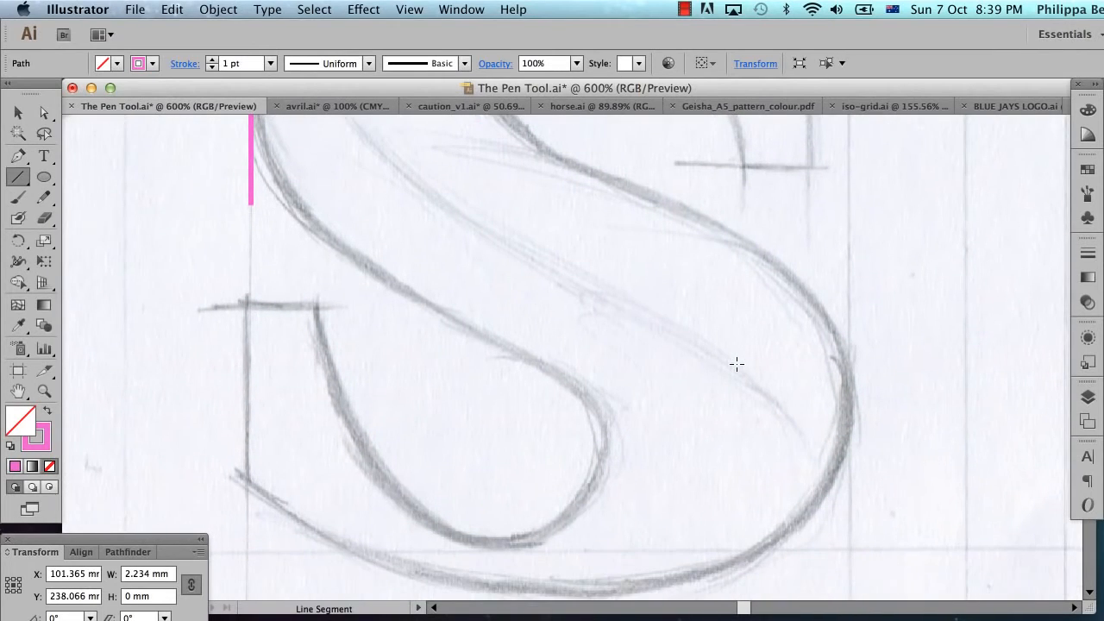
pyautogui.moveTo(848, 330); pyautogui.dragTo(849, 472)
pyautogui.moveTo(863, 399); pyautogui.dragTo(831, 399)
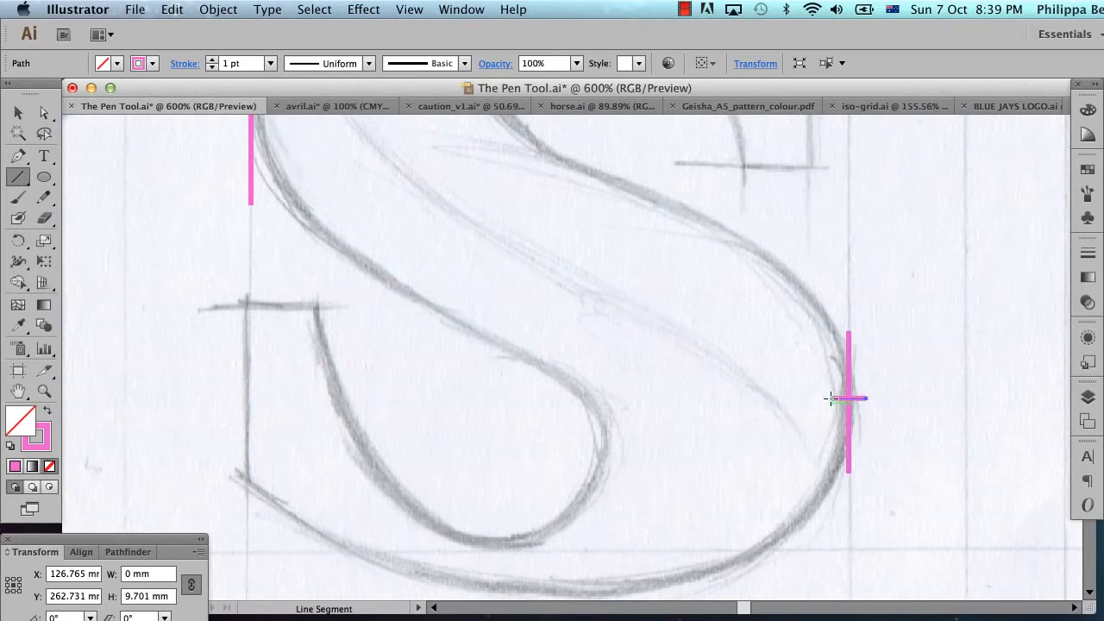
pyautogui.moveTo(603, 385); pyautogui.dragTo(611, 493)
pyautogui.moveTo(621, 439); pyautogui.dragTo(594, 439)
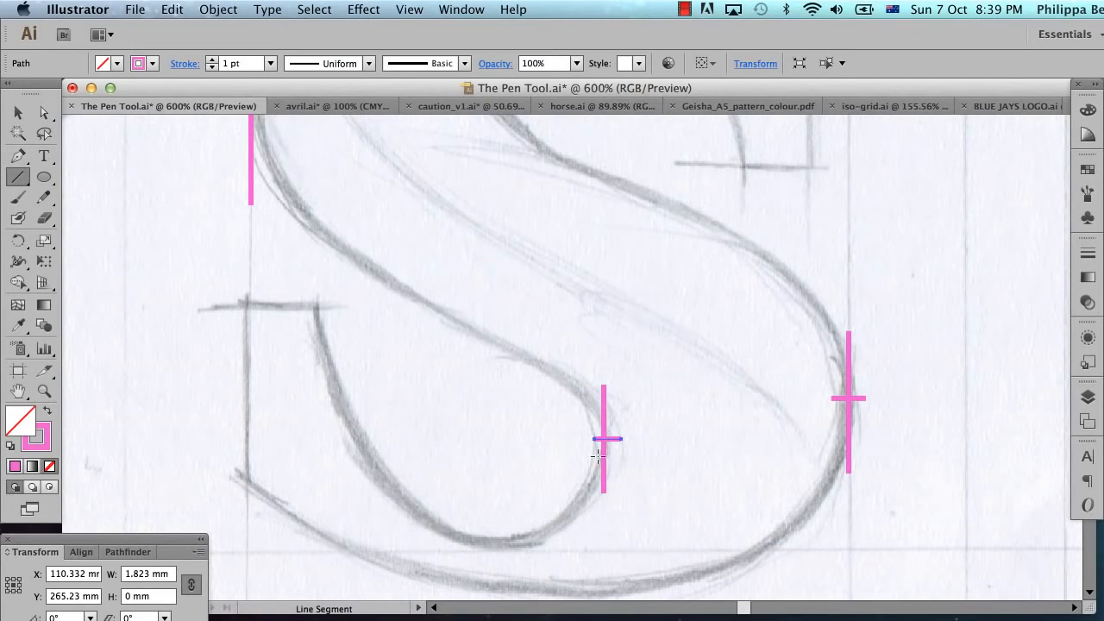
# Step: Mark the lowest points of the S's outer curve and lower counter with horizontal lines and short vertical ticks
pyautogui.press('space')
pyautogui.moveTo(608, 533); pyautogui.dragTo(606, 478)
pyautogui.moveTo(716, 539); pyautogui.dragTo(469, 548)
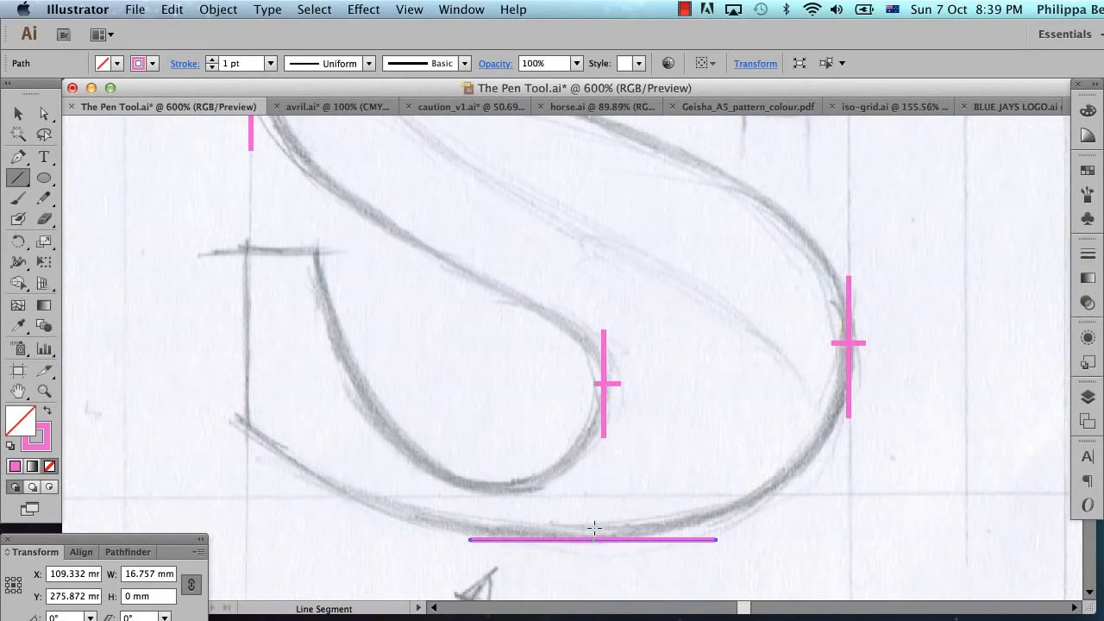
pyautogui.moveTo(593, 552); pyautogui.dragTo(592, 524)
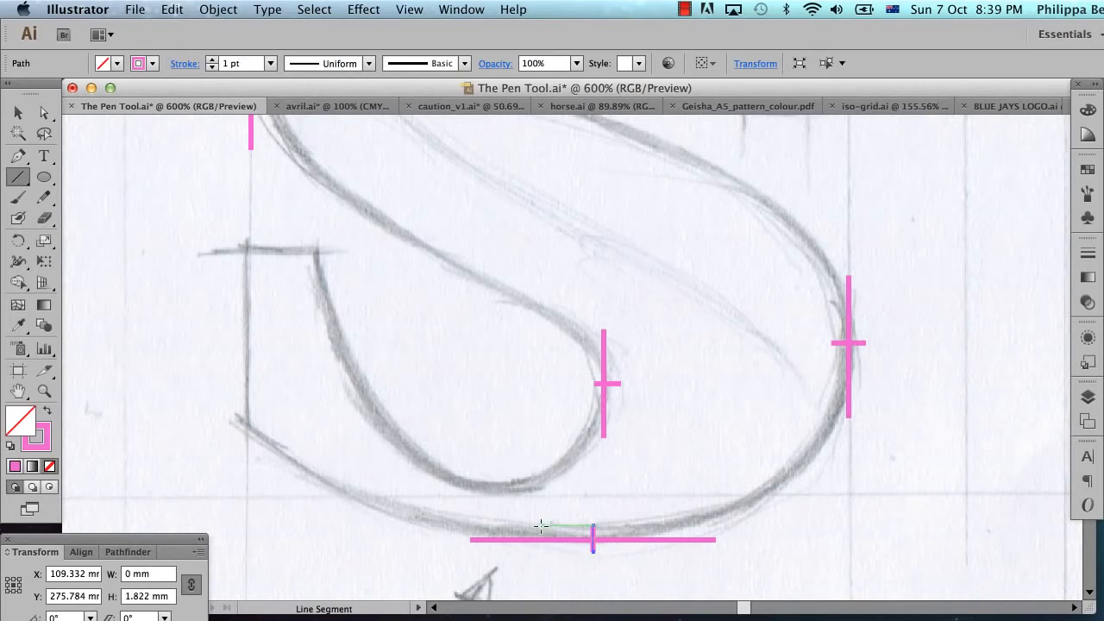
pyautogui.moveTo(539, 489); pyautogui.dragTo(438, 491)
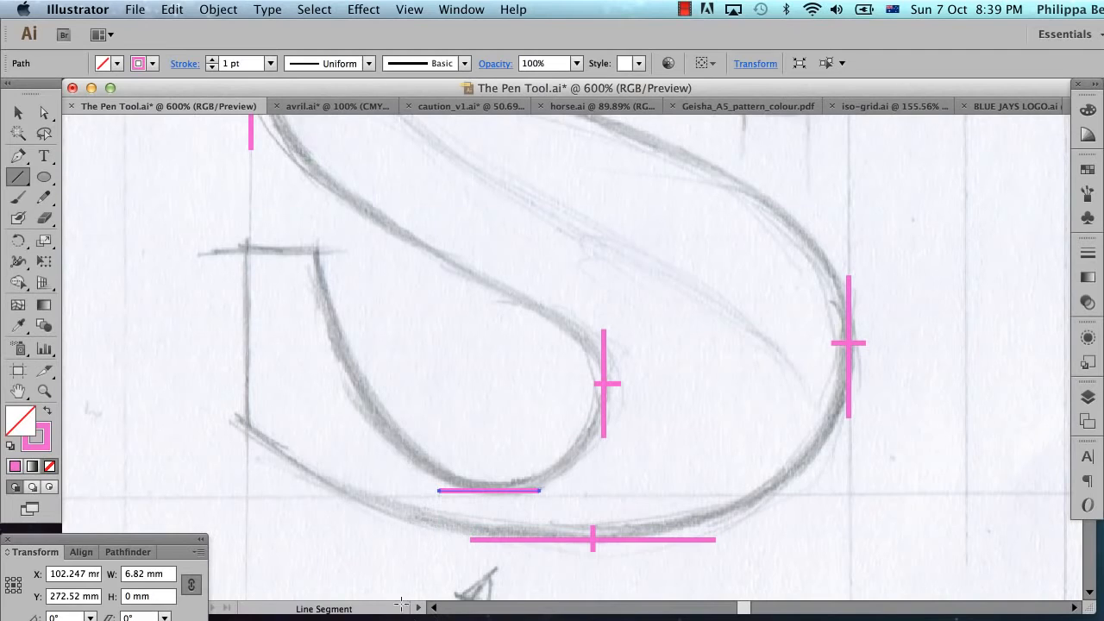
pyautogui.moveTo(488, 476); pyautogui.dragTo(488, 499)
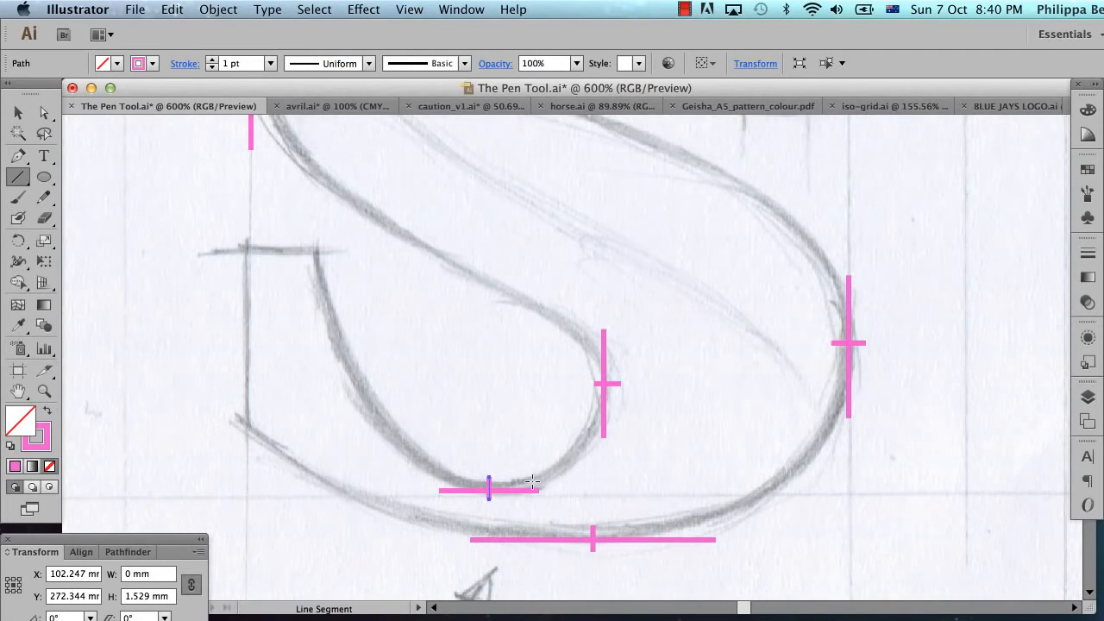
# Step: Deselect the last tick and examine the extreme-point marks around the whole S
pyautogui.scroll(1, 647, 443)
pyautogui.hscroll(-3, 647, 442)
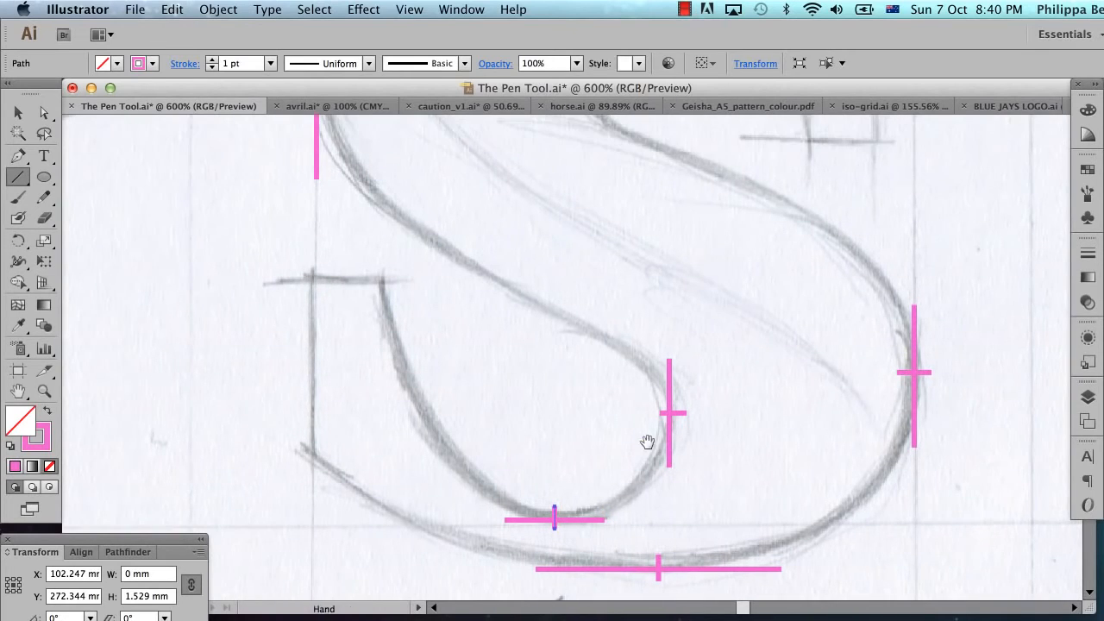
pyautogui.keyDown('alt'); pyautogui.keyDown('super'); pyautogui.click(722, 405); pyautogui.keyUp('super'); pyautogui.keyUp('alt')
pyautogui.moveTo(647, 273); pyautogui.dragTo(717, 391)
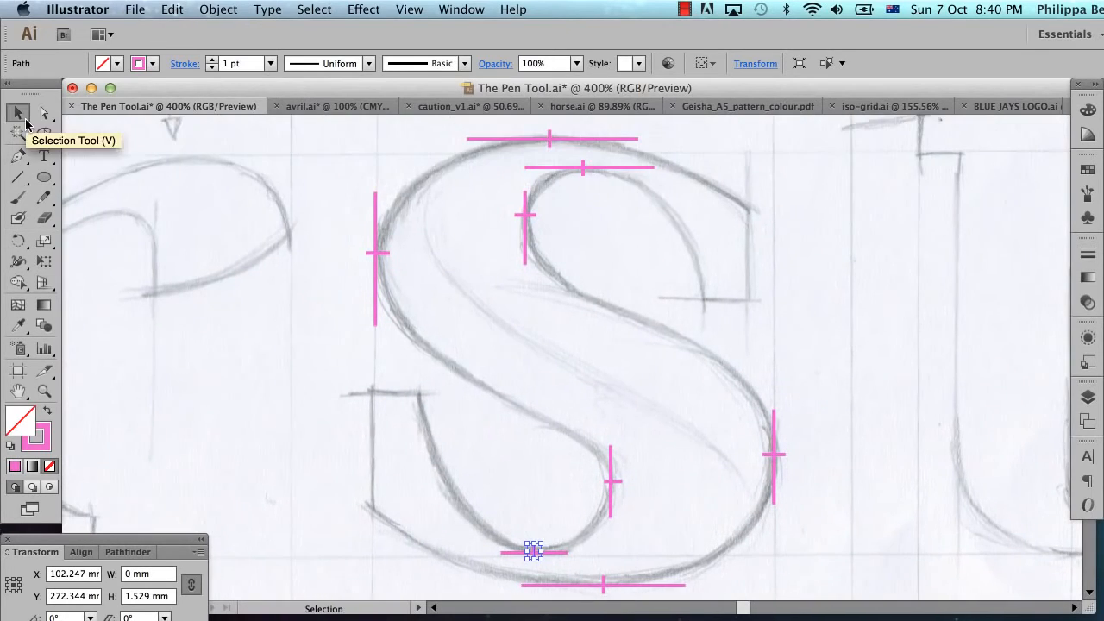
pyautogui.click(18, 113)
pyautogui.click(359, 378)
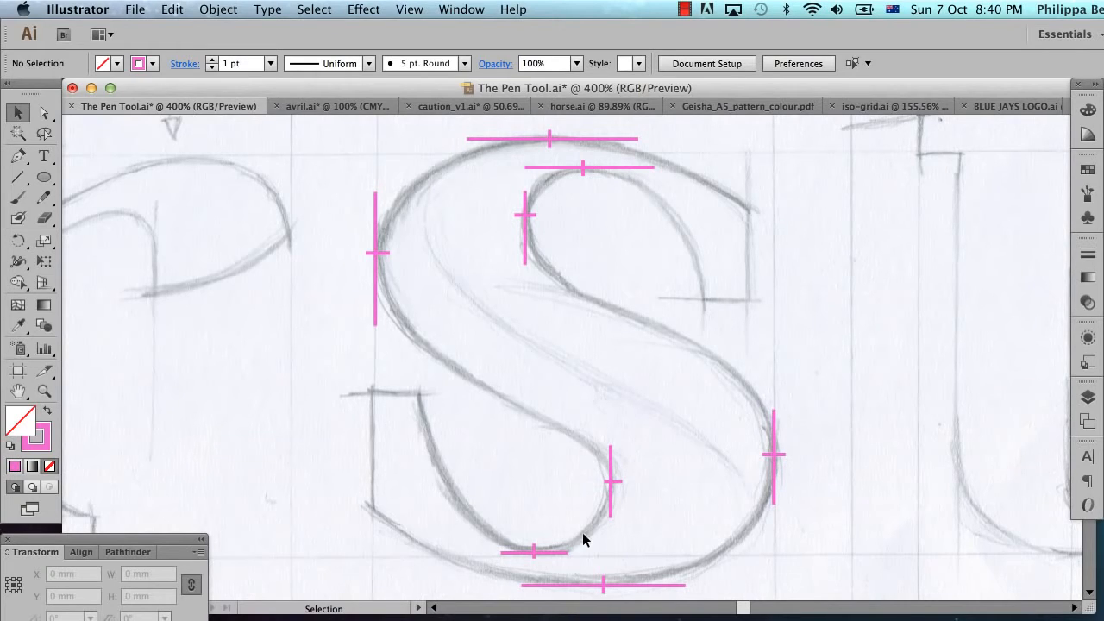
# Step: Hide Layer 4 with the extreme-point marks and show Layer 1 with the pink S
pyautogui.click(1087, 397)
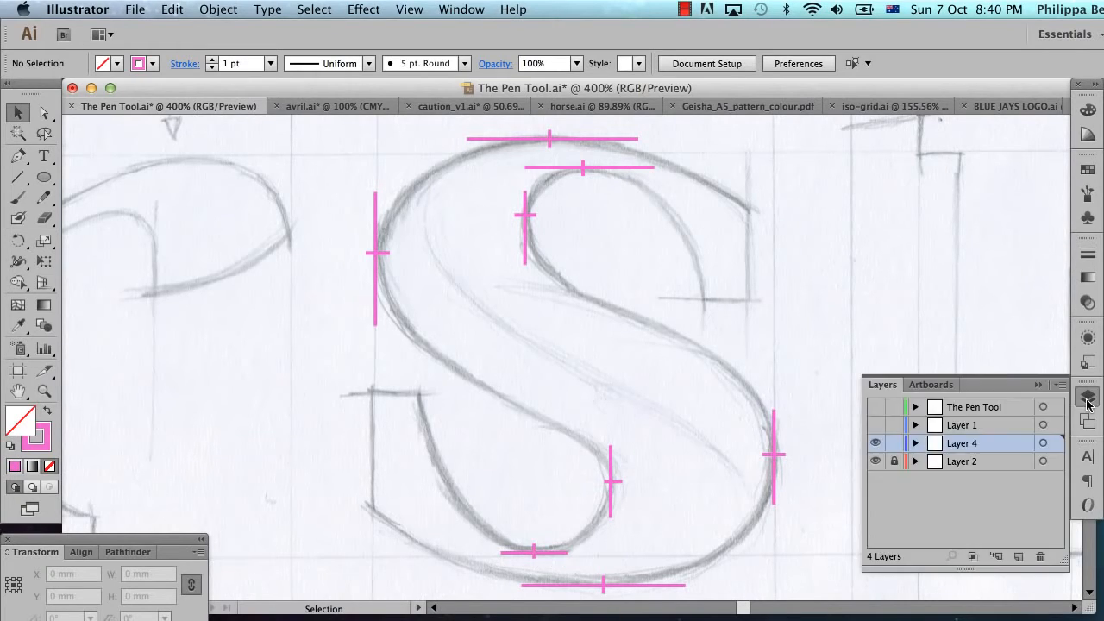
pyautogui.click(874, 443)
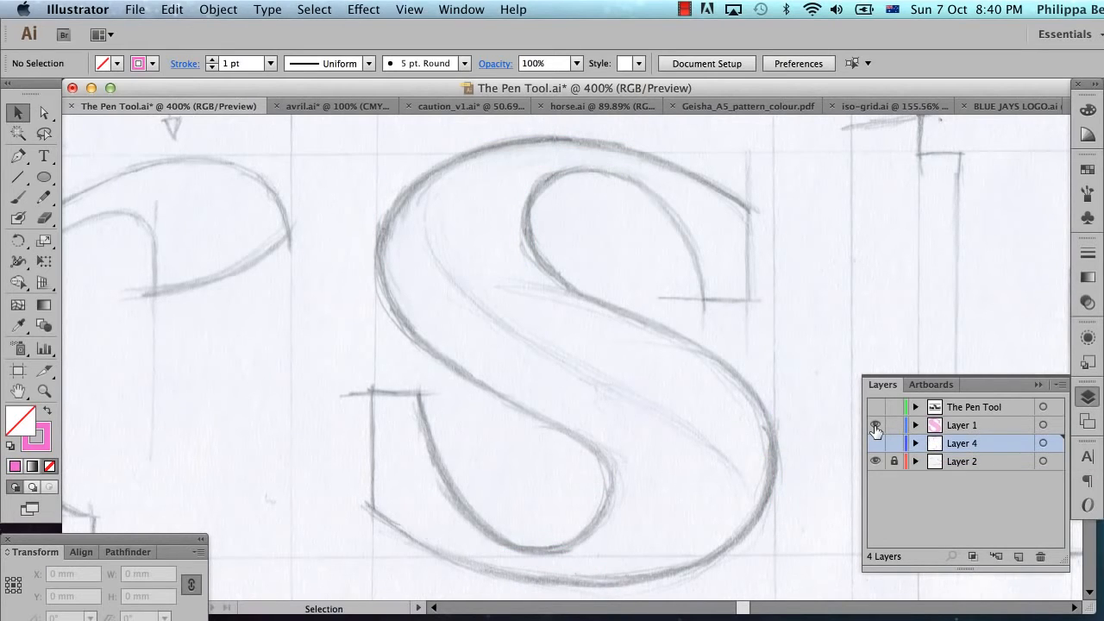
pyautogui.click(875, 425)
pyautogui.click(1041, 384)
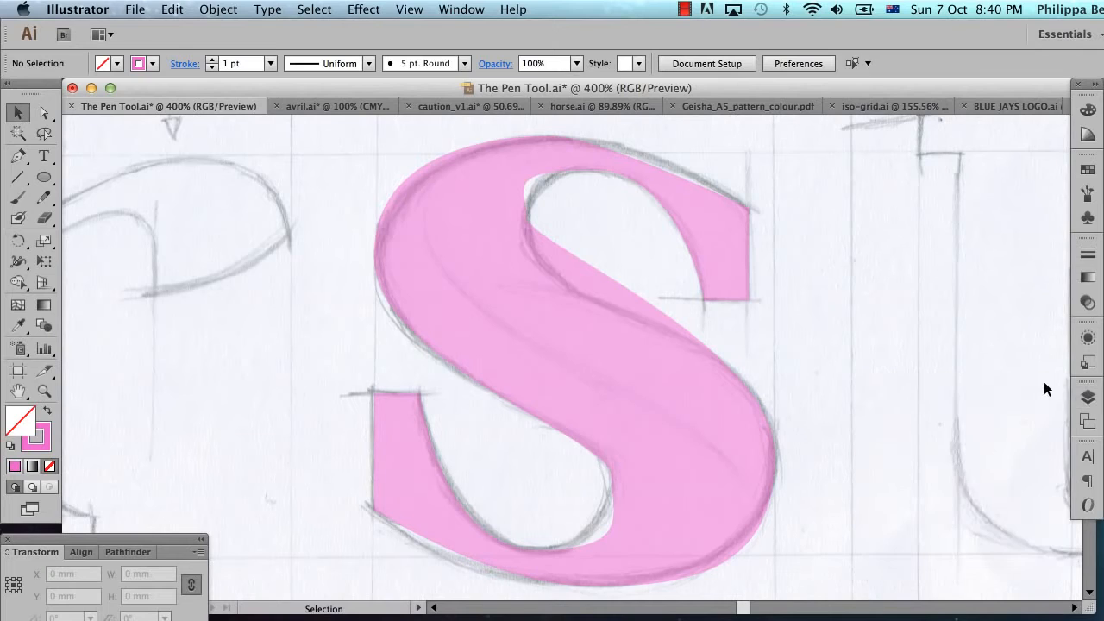
# Step: Select the anchor at the top of the pink S's upper counter and shorten its left handle to follow the sketch
pyautogui.click(512, 257)
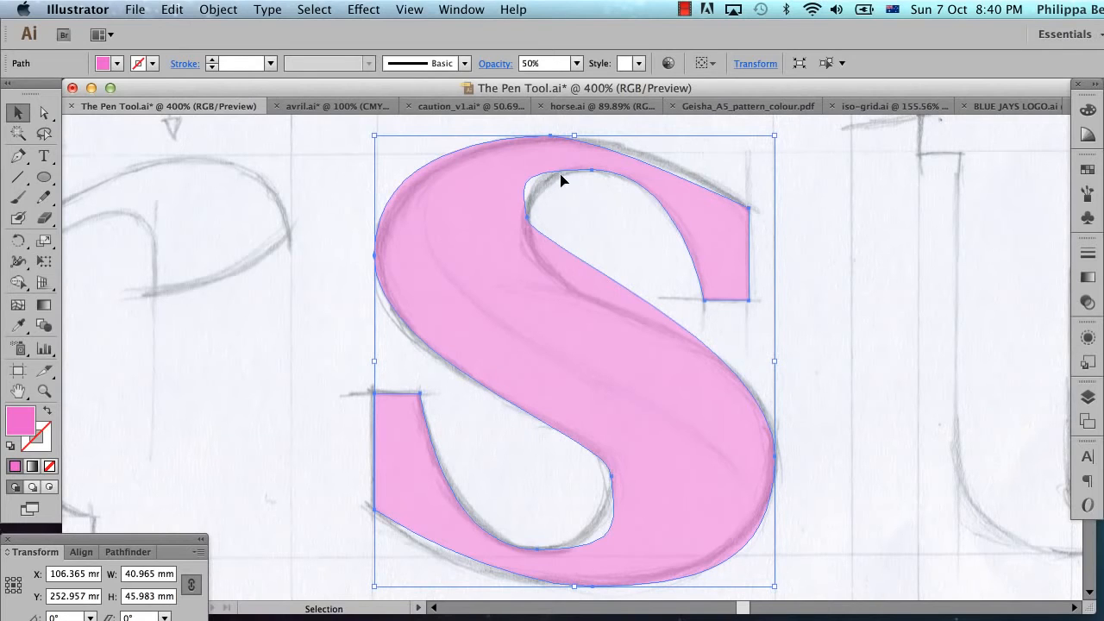
pyautogui.click(648, 245)
pyautogui.press('a')
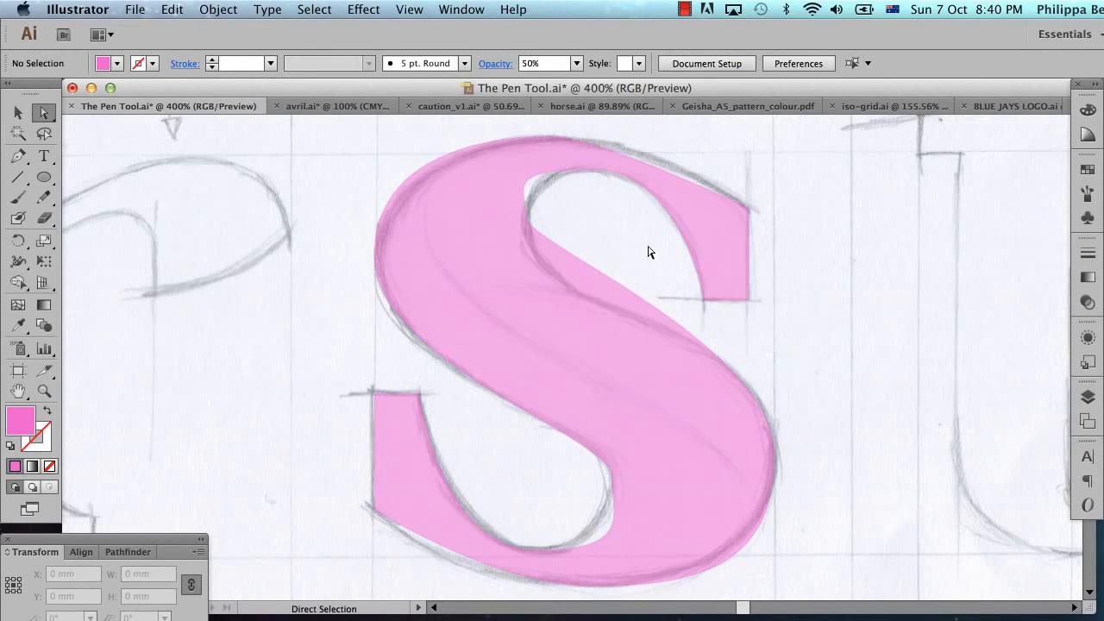
pyautogui.click(594, 171)
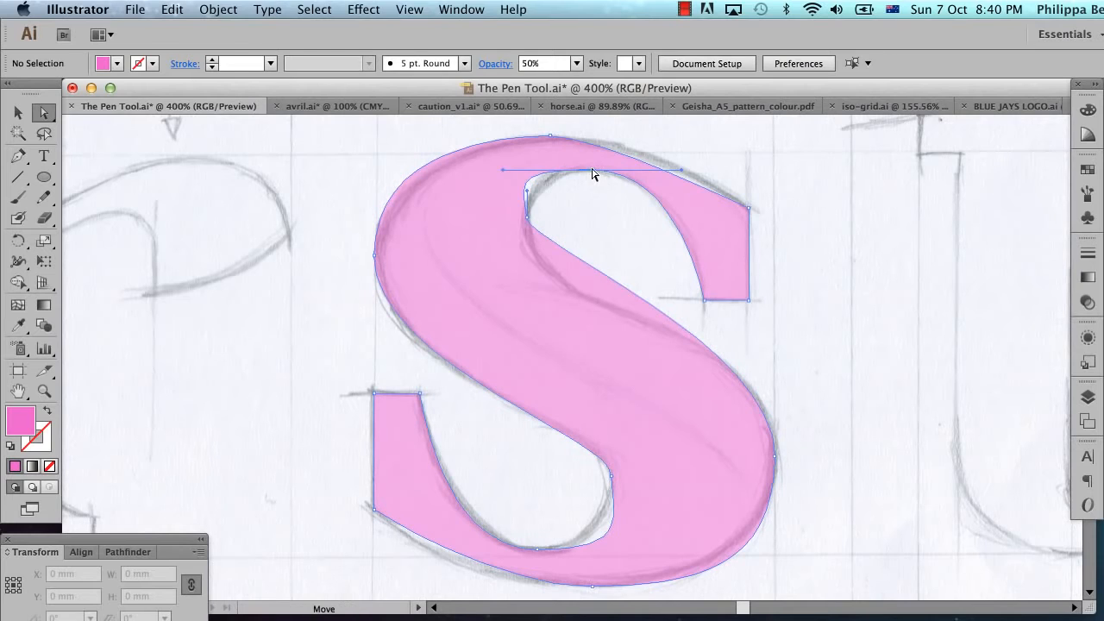
pyautogui.press('super+space')
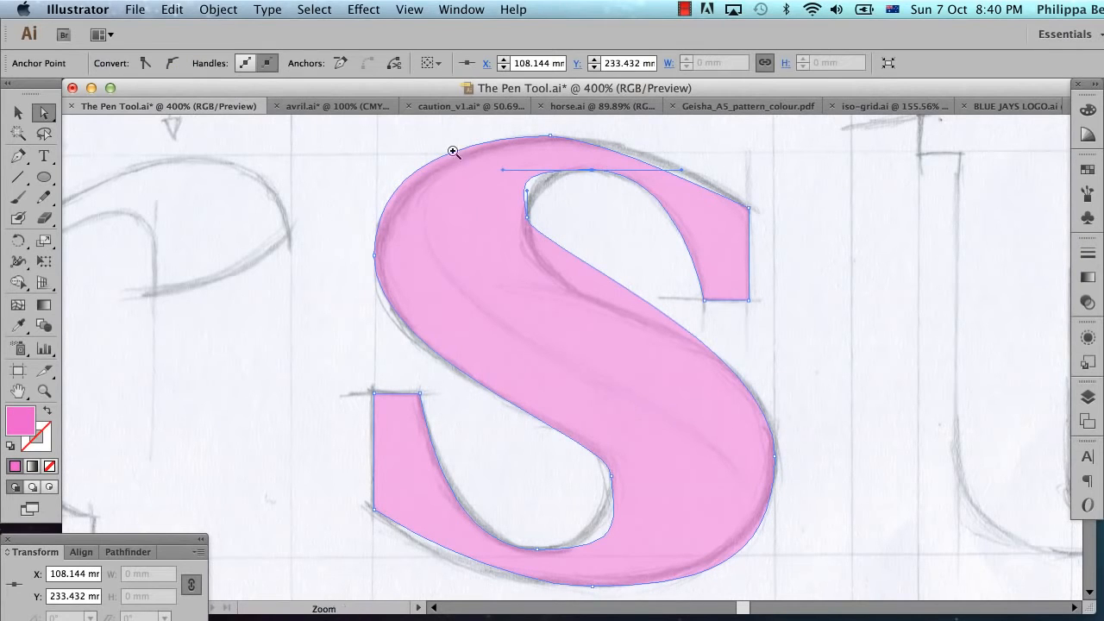
pyautogui.moveTo(423, 131); pyautogui.dragTo(791, 327)
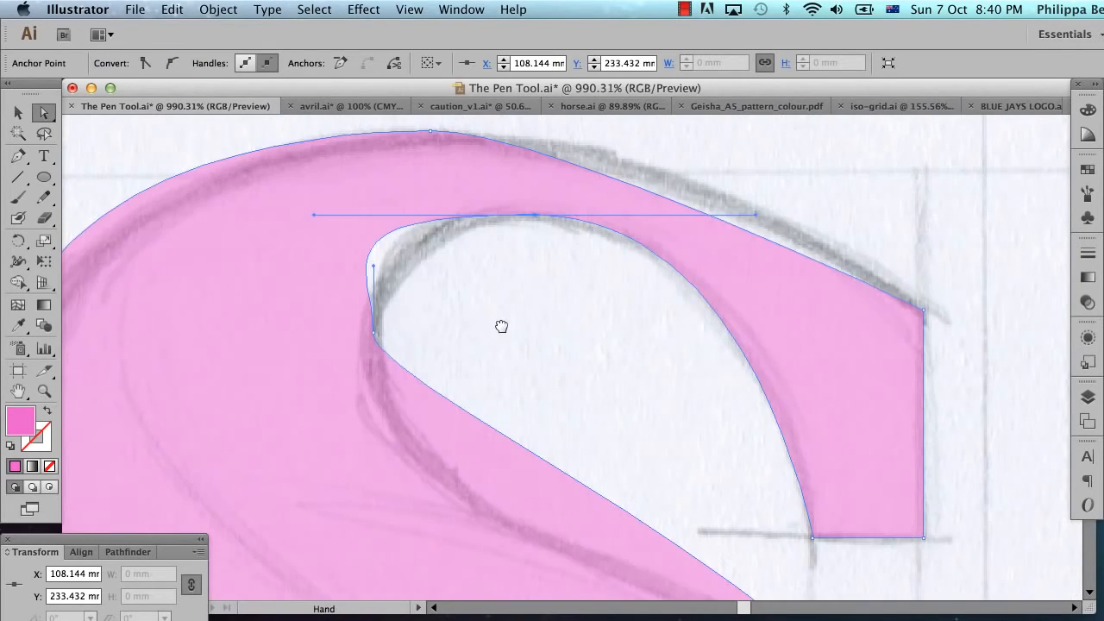
pyautogui.moveTo(500, 322); pyautogui.dragTo(627, 335)
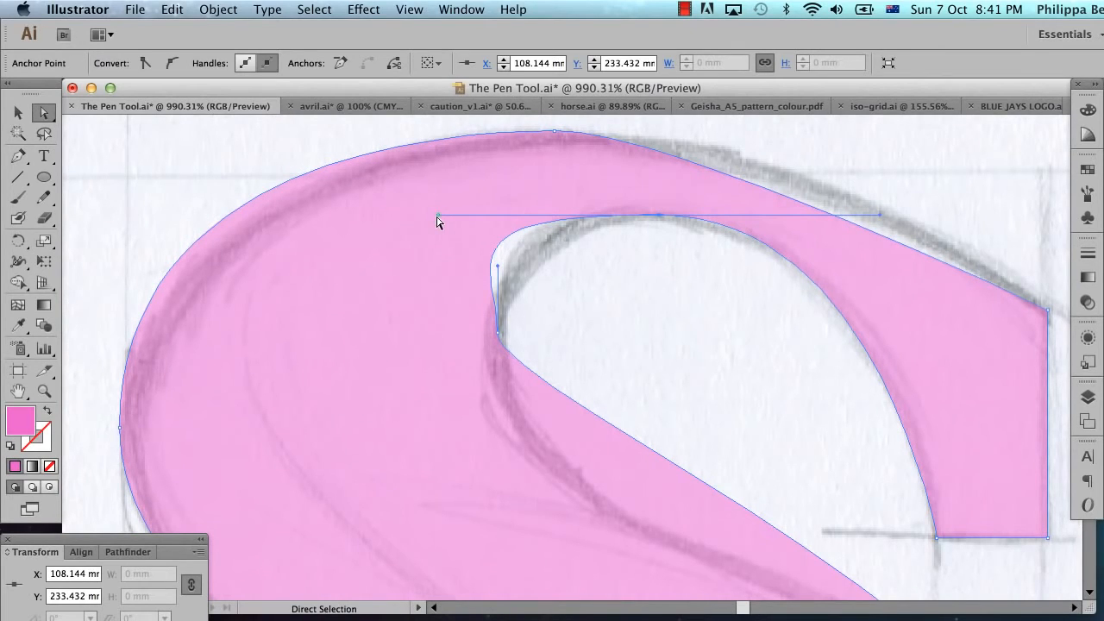
pyautogui.moveTo(437, 217); pyautogui.dragTo(558, 219)
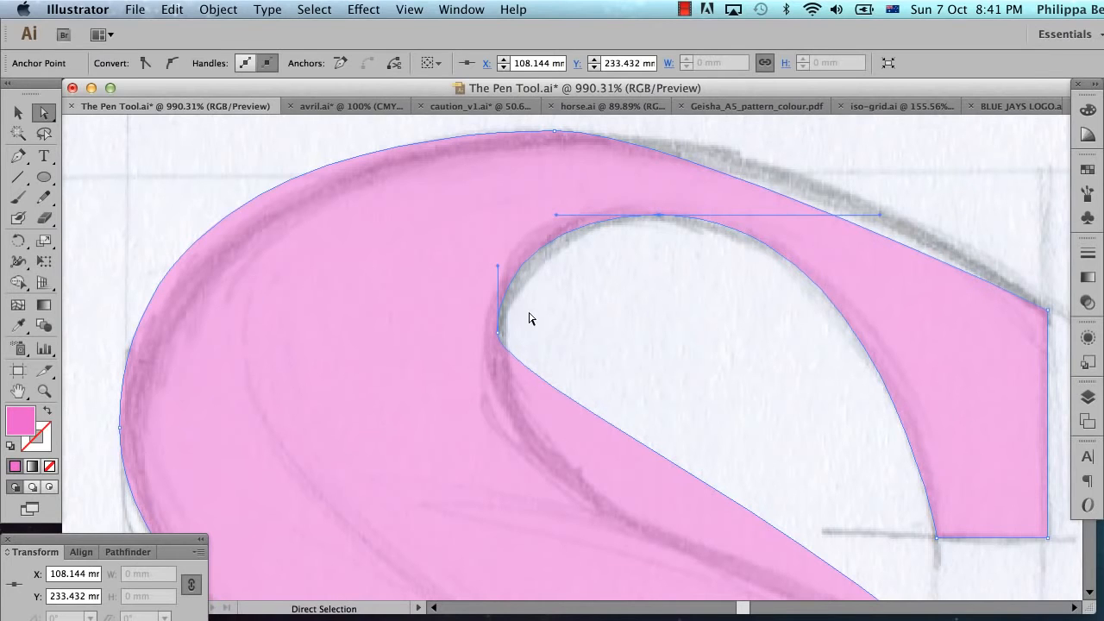
# Step: Select the upper counter's left anchor and lengthen its lower handle straight down so the curve follows the sketched spine
pyautogui.scroll(-2, 529, 318)
pyautogui.hscroll(3, 529, 318)
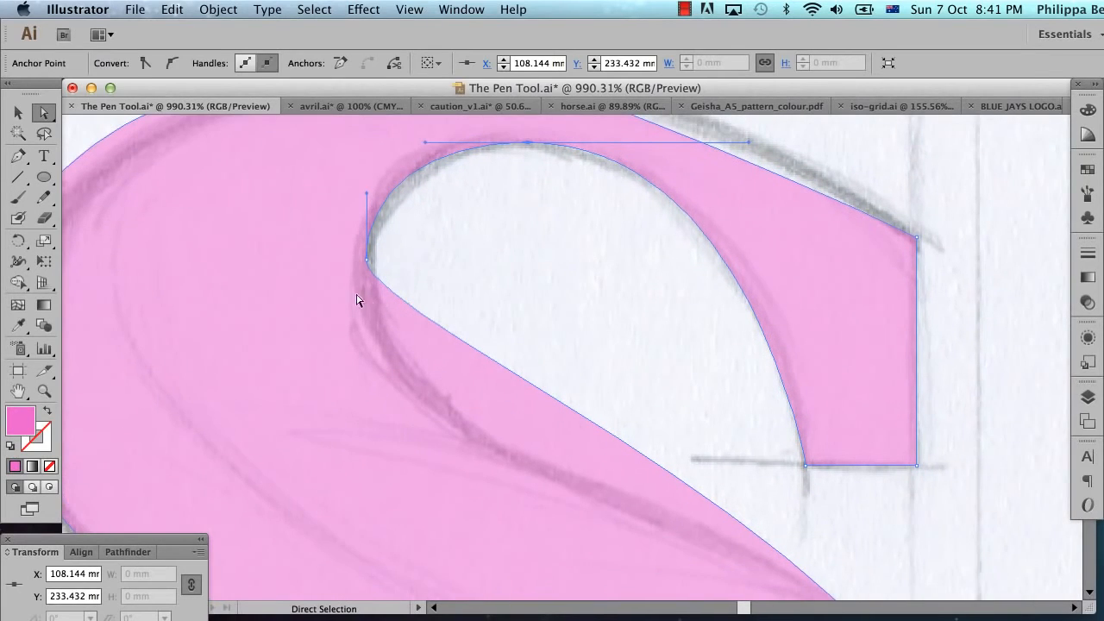
pyautogui.click(366, 259)
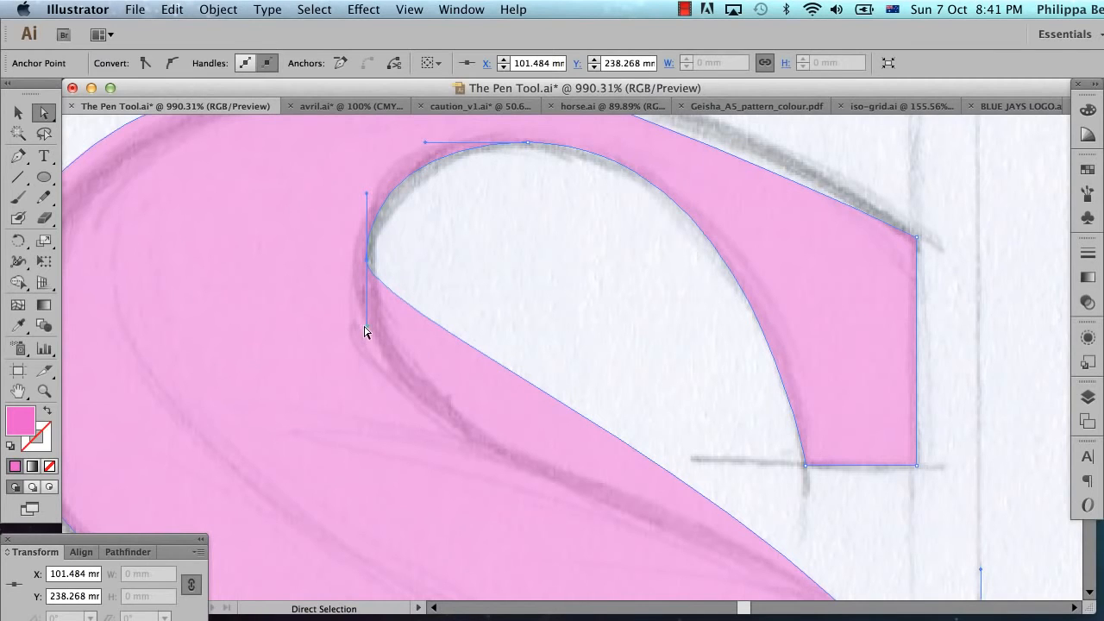
pyautogui.moveTo(365, 328); pyautogui.dragTo(386, 521)
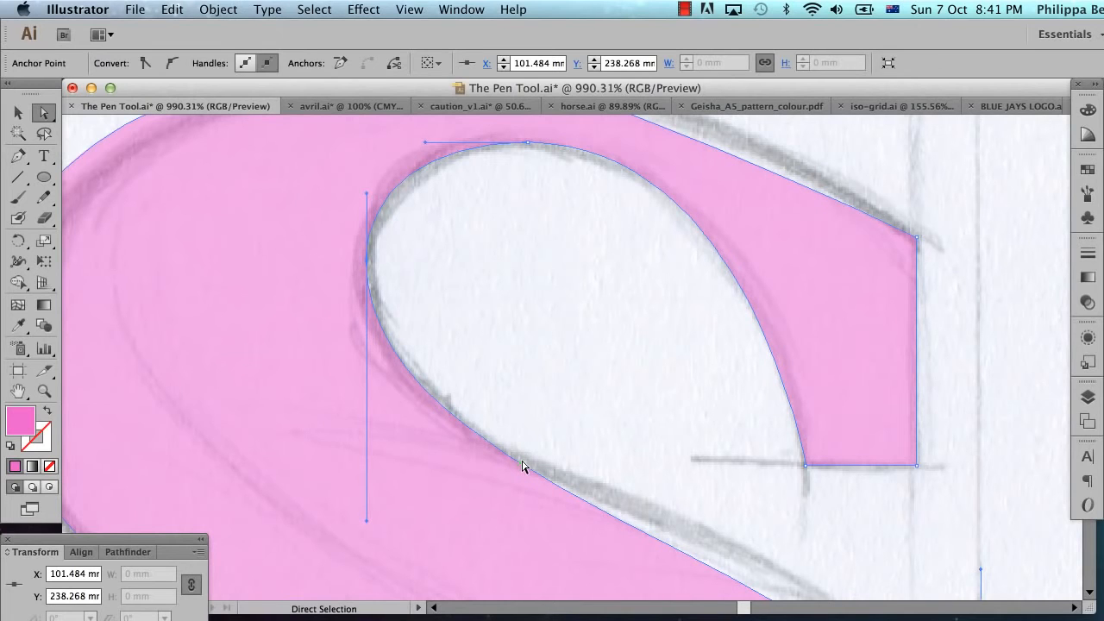
# Step: Lengthen the upper handle of the S's right extreme anchor and slightly lengthen the lower handle of the upper counter's left anchor to follow the sketched spine
pyautogui.keyDown('alt'); pyautogui.keyDown('super'); pyautogui.click(621, 439); pyautogui.keyUp('super'); pyautogui.keyUp('alt')
pyautogui.keyDown('alt'); pyautogui.keyDown('super'); pyautogui.click(622, 438); pyautogui.keyUp('super'); pyautogui.keyUp('alt')
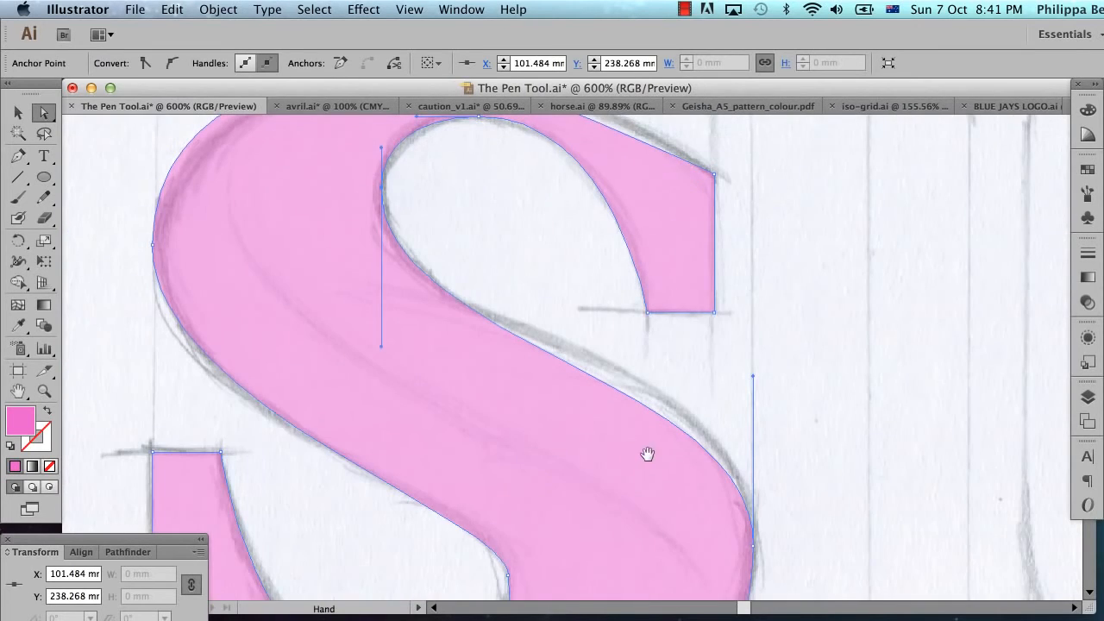
pyautogui.moveTo(648, 455); pyautogui.dragTo(595, 457)
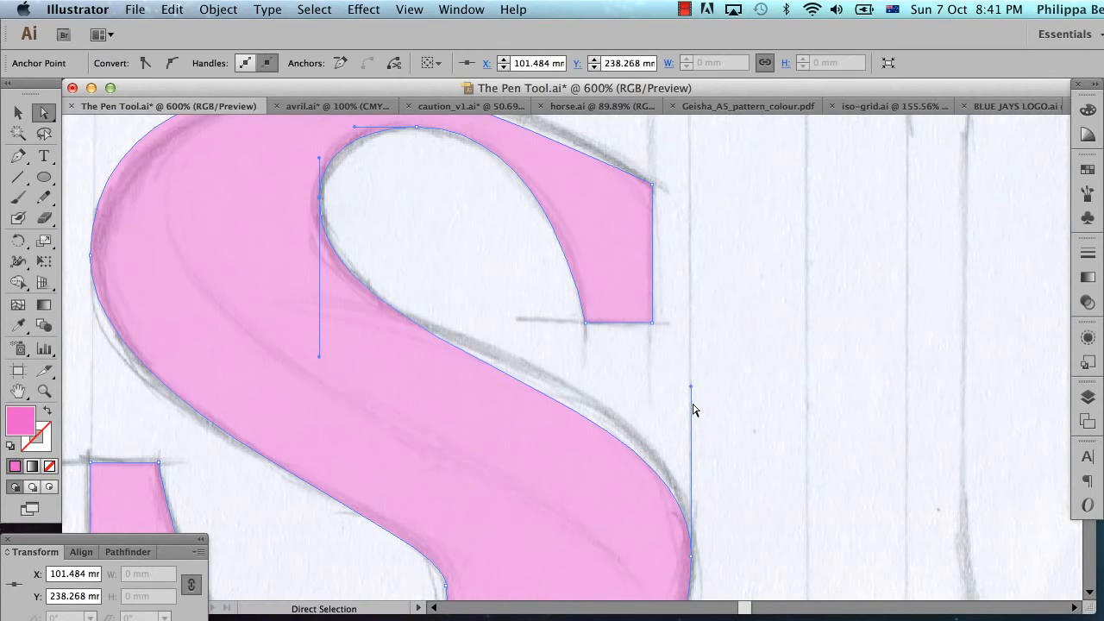
pyautogui.moveTo(691, 388); pyautogui.dragTo(695, 338)
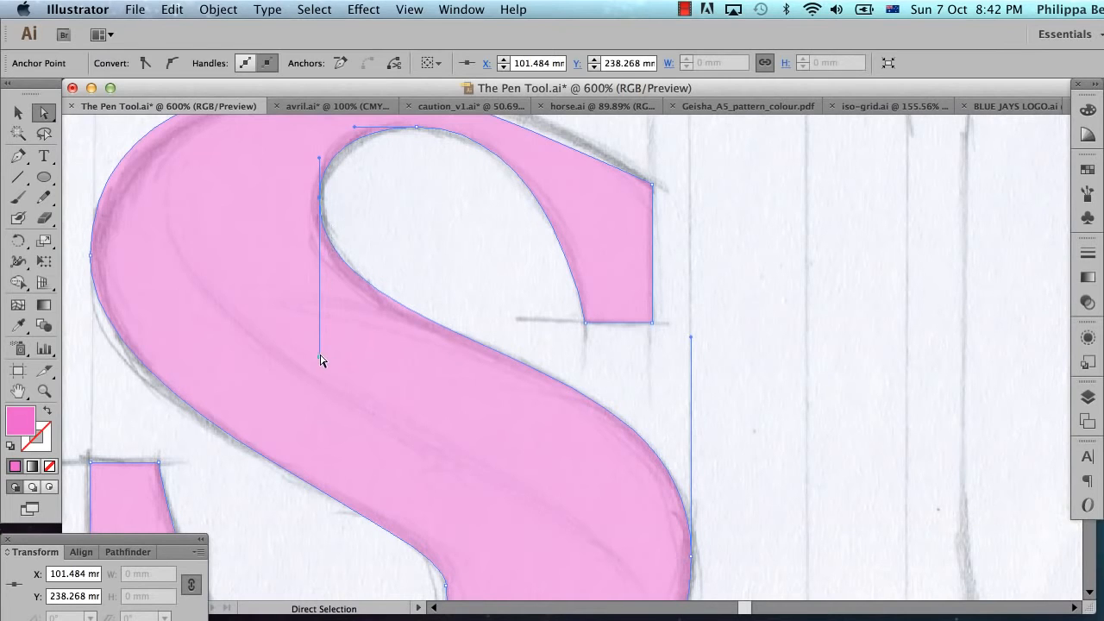
pyautogui.moveTo(319, 356); pyautogui.dragTo(320, 363)
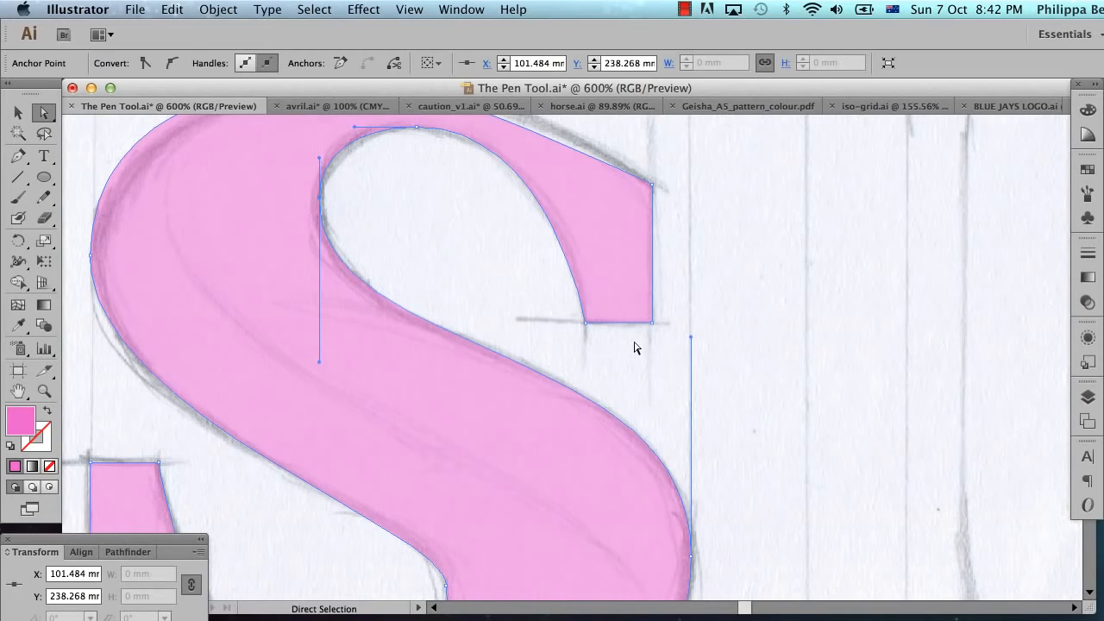
# Step: Select the anchor at the S's right extreme and shorten its lower handle so the outer bowl follows the sketch
pyautogui.scroll(-6, 634, 348)
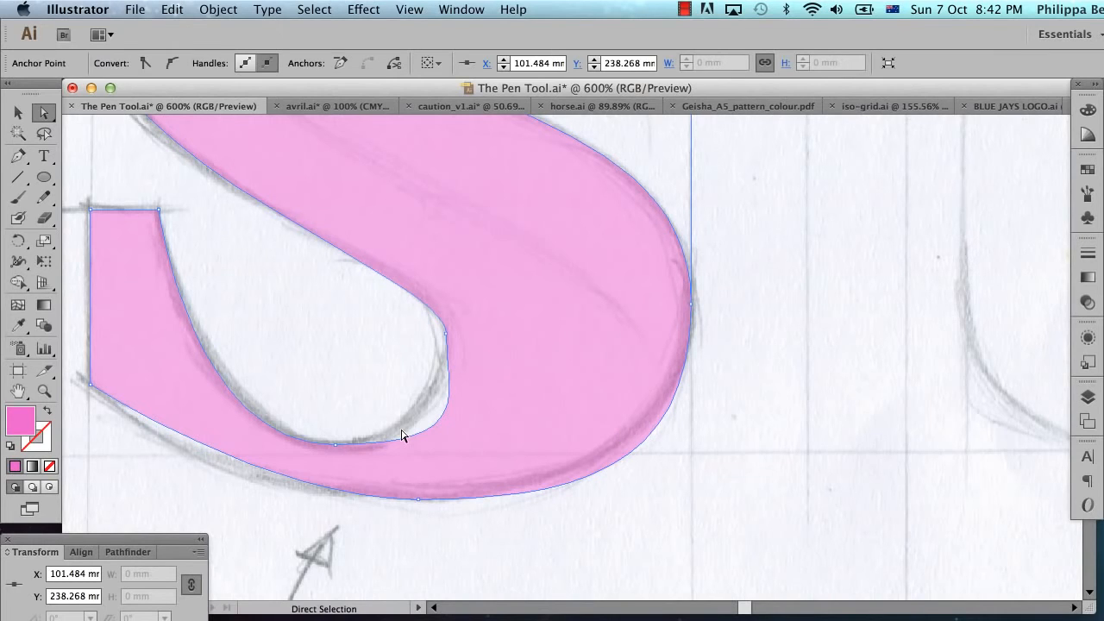
pyautogui.hscroll(-3, 402, 436)
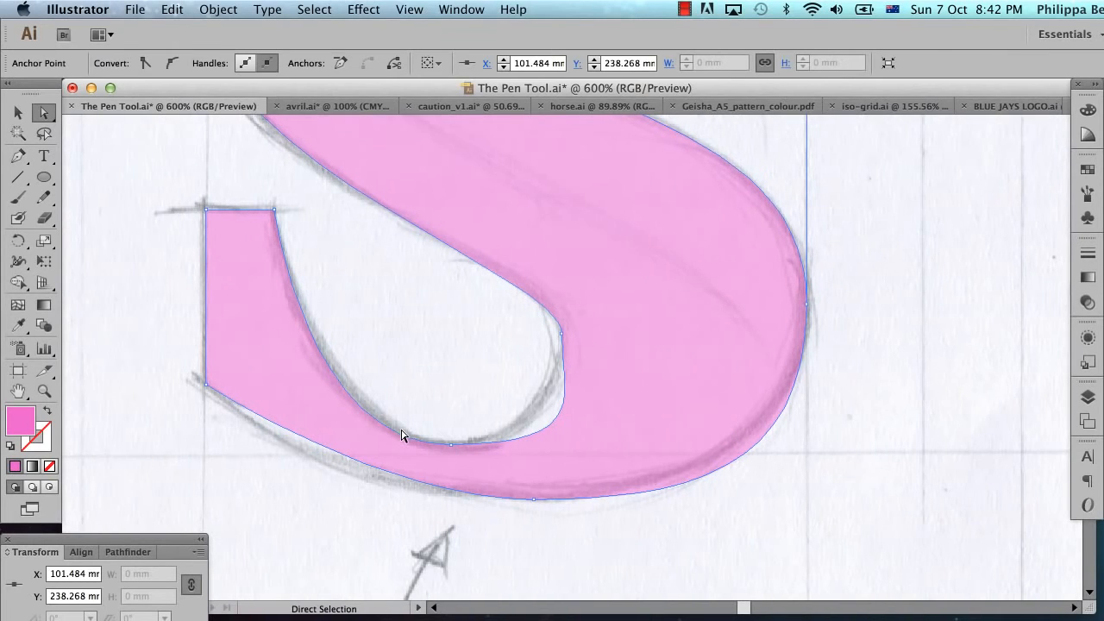
pyautogui.click(804, 315)
pyautogui.click(791, 274)
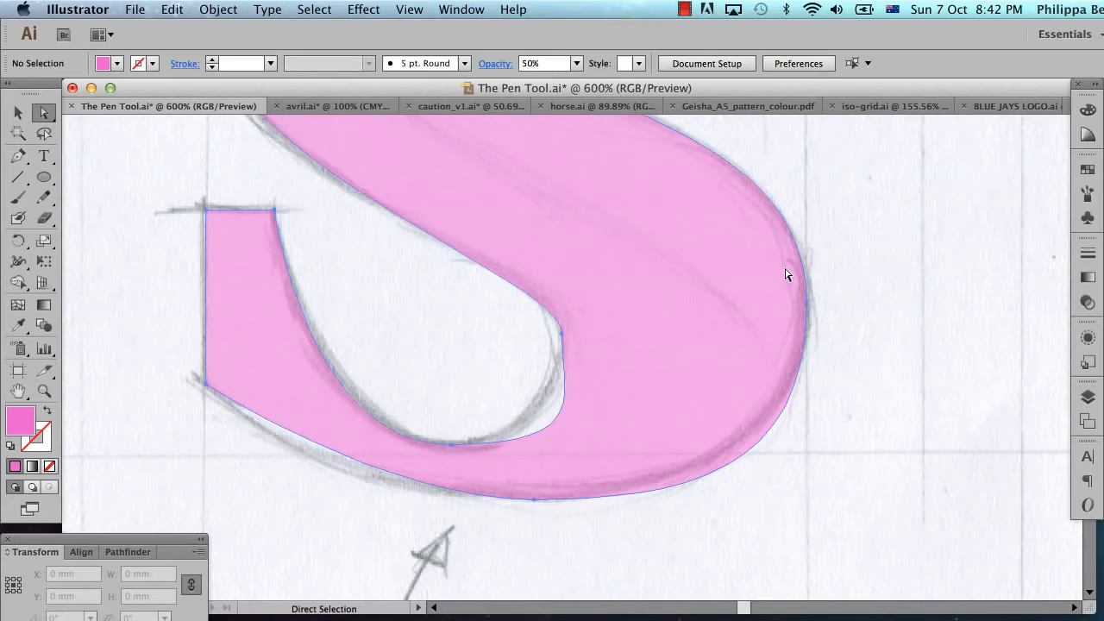
pyautogui.click(807, 308)
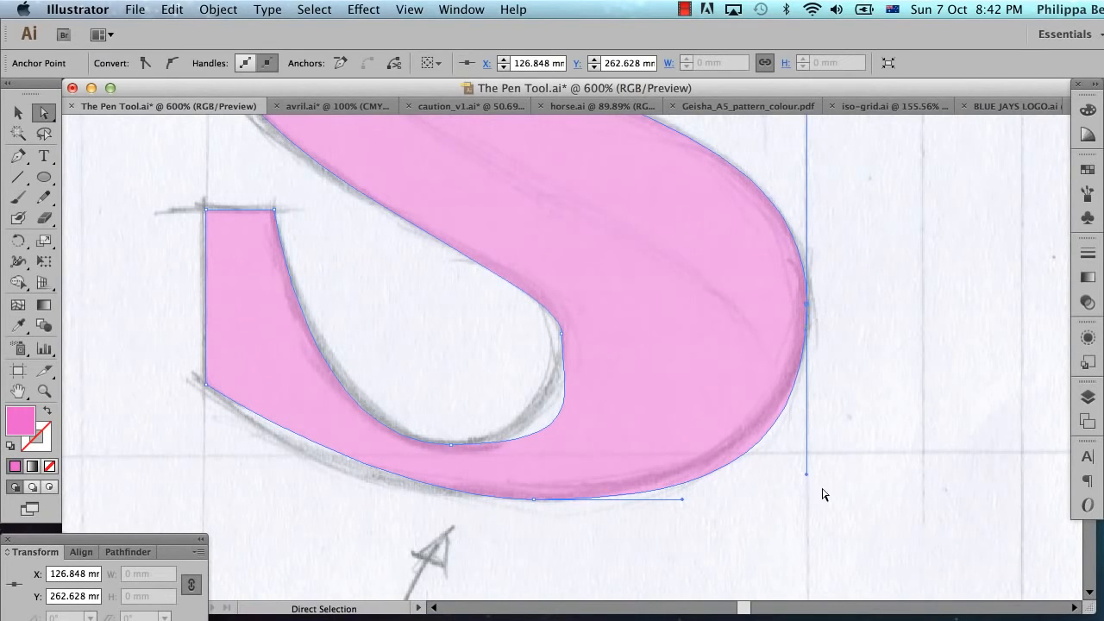
pyautogui.moveTo(809, 478); pyautogui.dragTo(808, 450)
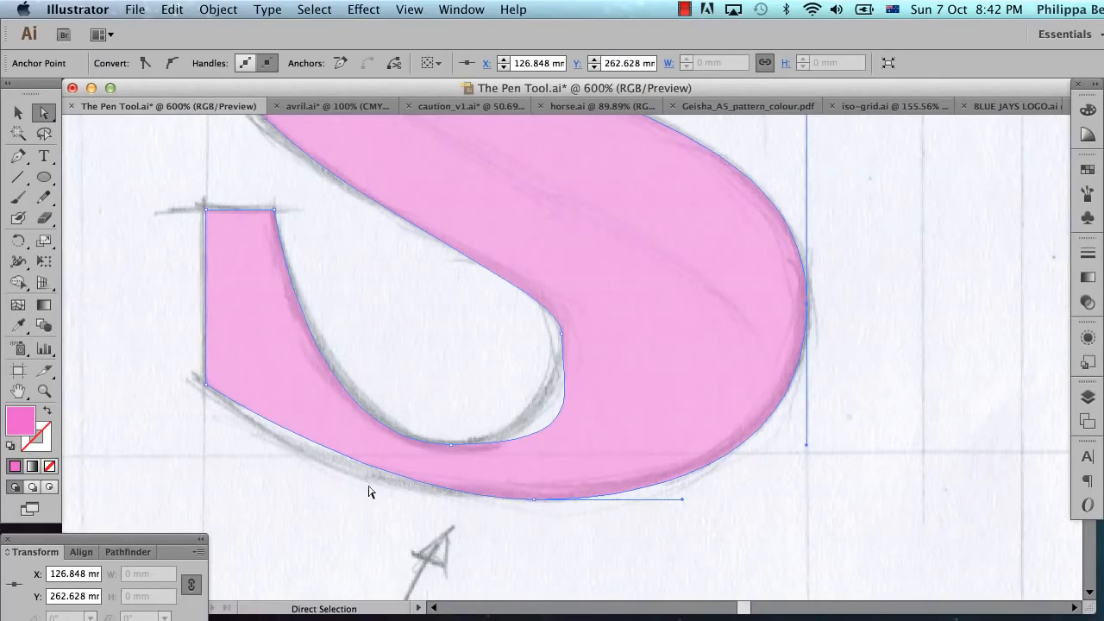
# Step: Lengthen the left handle of the S's bottom outer anchor and shorten the right handle of the lower counter's bottom anchor to match the sketch
pyautogui.click(533, 500)
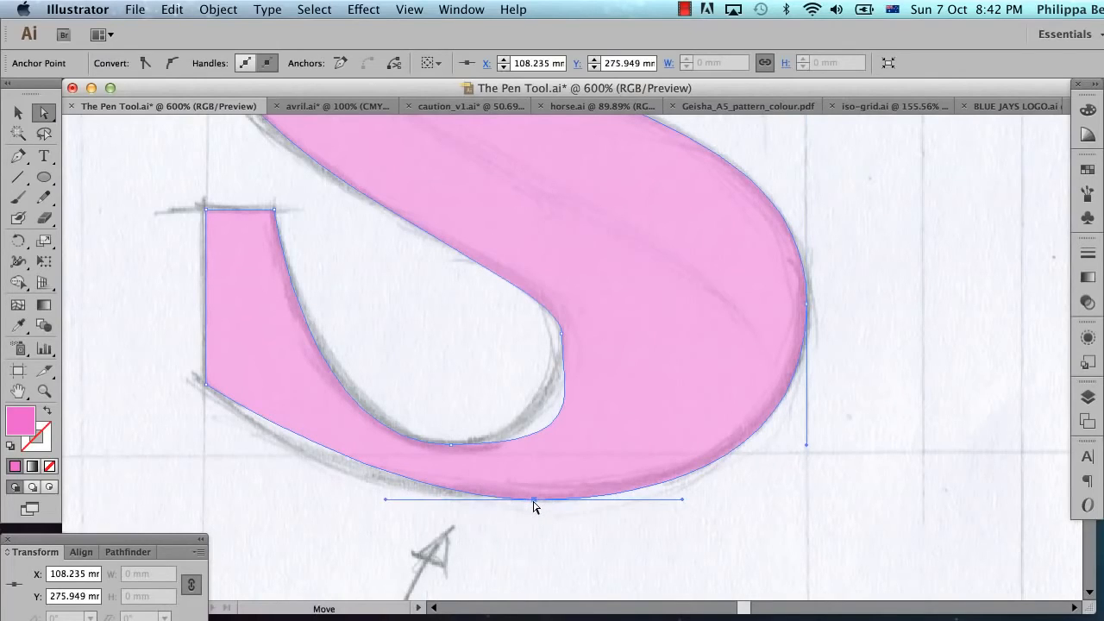
pyautogui.moveTo(386, 499); pyautogui.dragTo(304, 512)
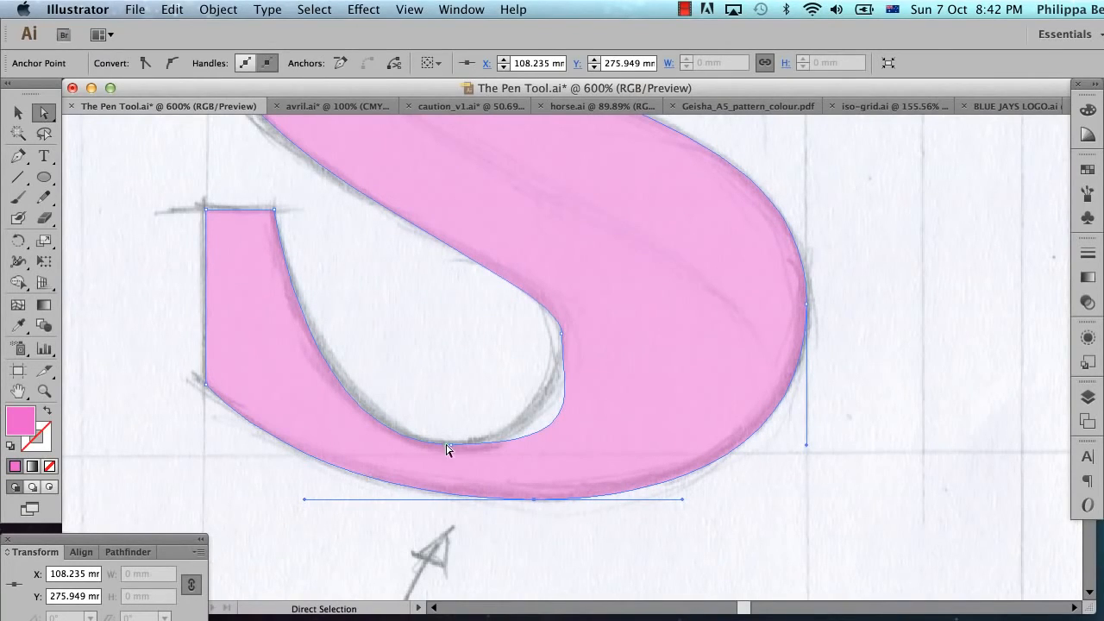
pyautogui.moveTo(448, 448); pyautogui.dragTo(450, 449)
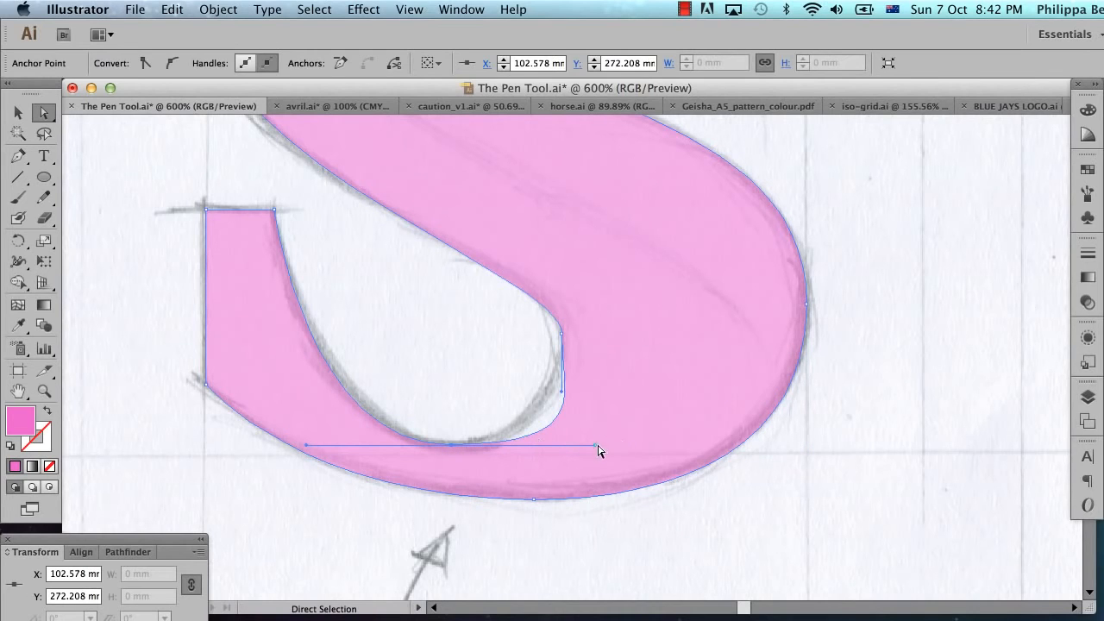
pyautogui.moveTo(599, 450); pyautogui.dragTo(531, 456)
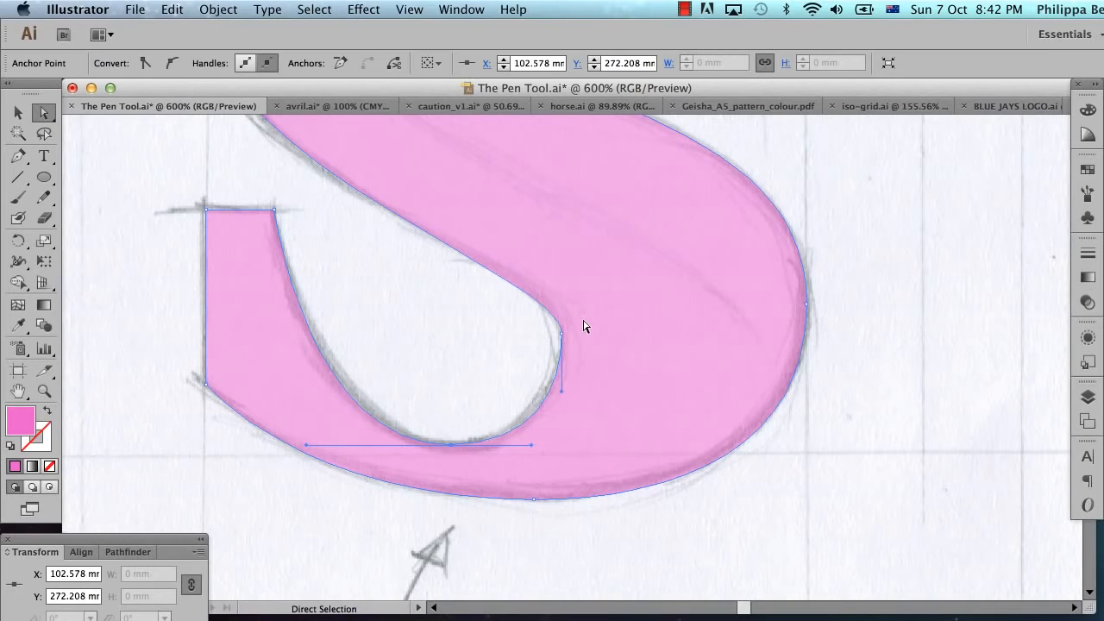
# Step: Select the anchor at the right of the lower counter and lengthen its upper handle straight up
pyautogui.scroll(5, 584, 326)
pyautogui.scroll(-2, 584, 326)
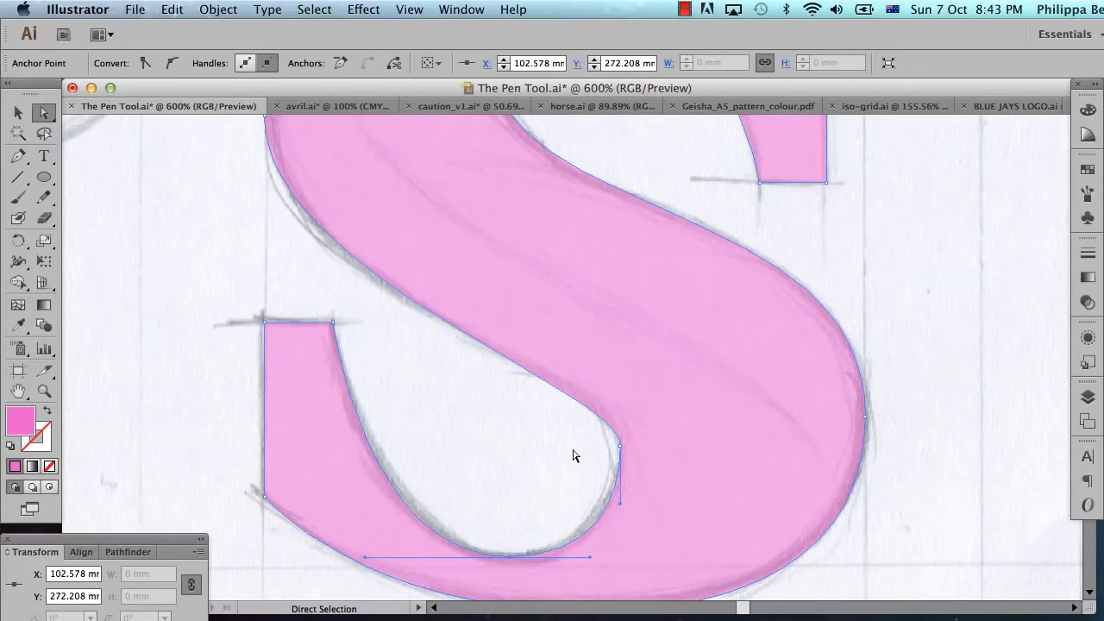
pyautogui.scroll(1, 575, 456)
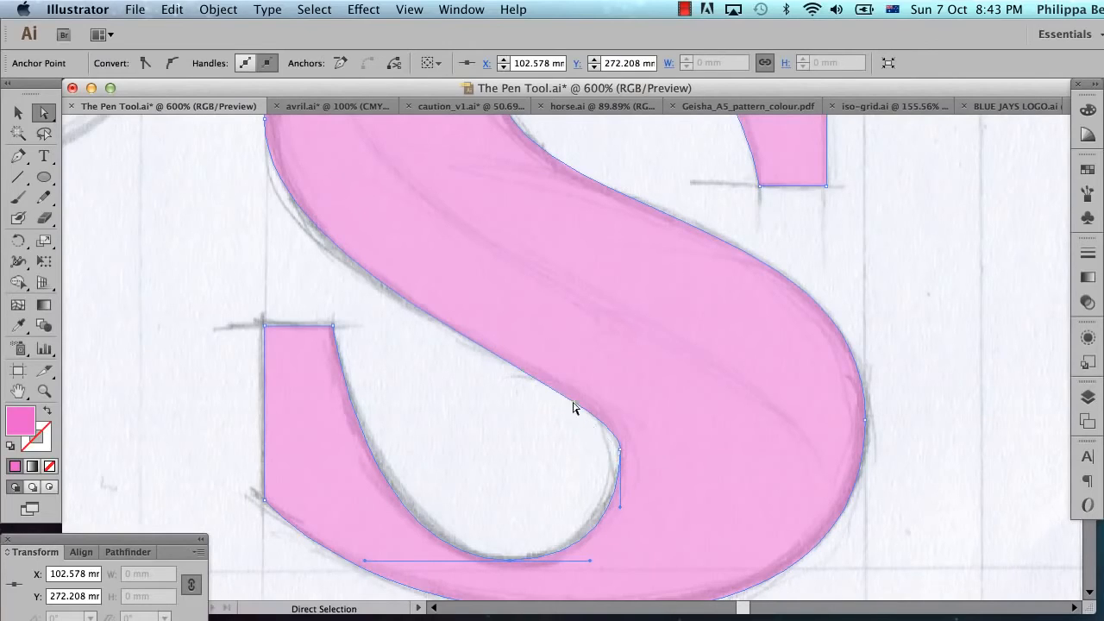
pyautogui.click(621, 449)
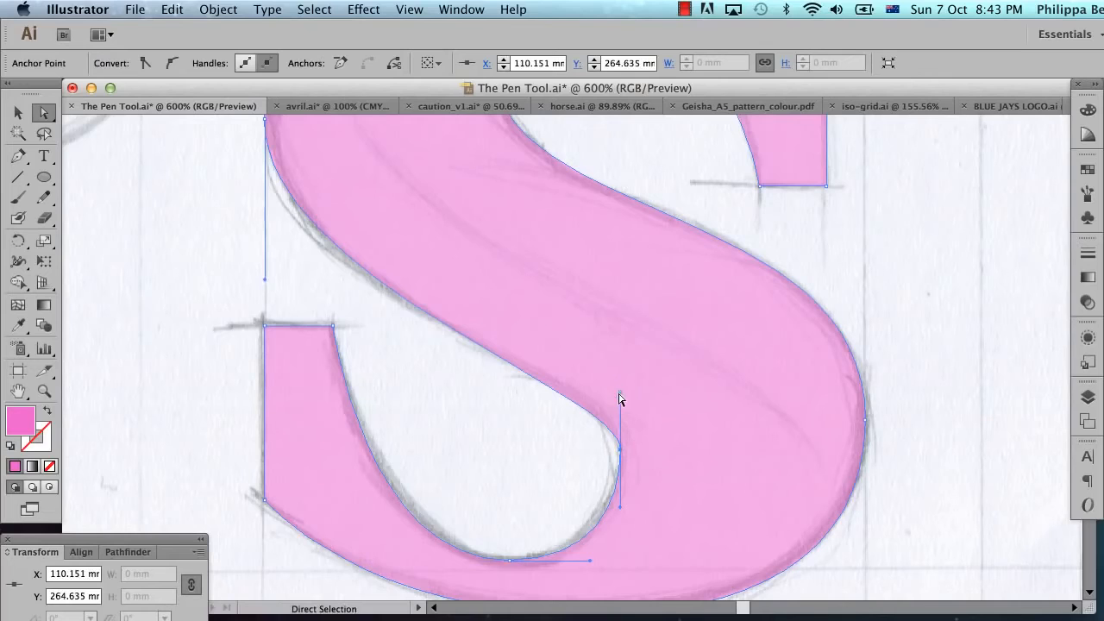
pyautogui.moveTo(619, 399); pyautogui.dragTo(620, 353)
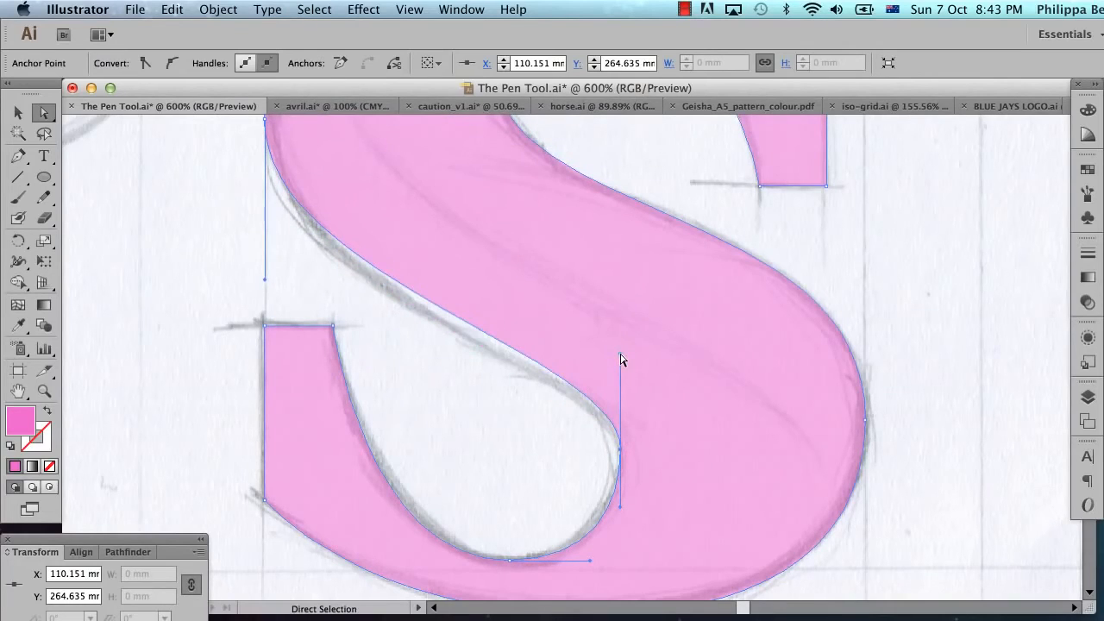
# Step: Move the lower counter's right anchor straight down to about Y 265.9 mm and extend its upper handle further to fit the sketched curve
pyautogui.click(600, 456)
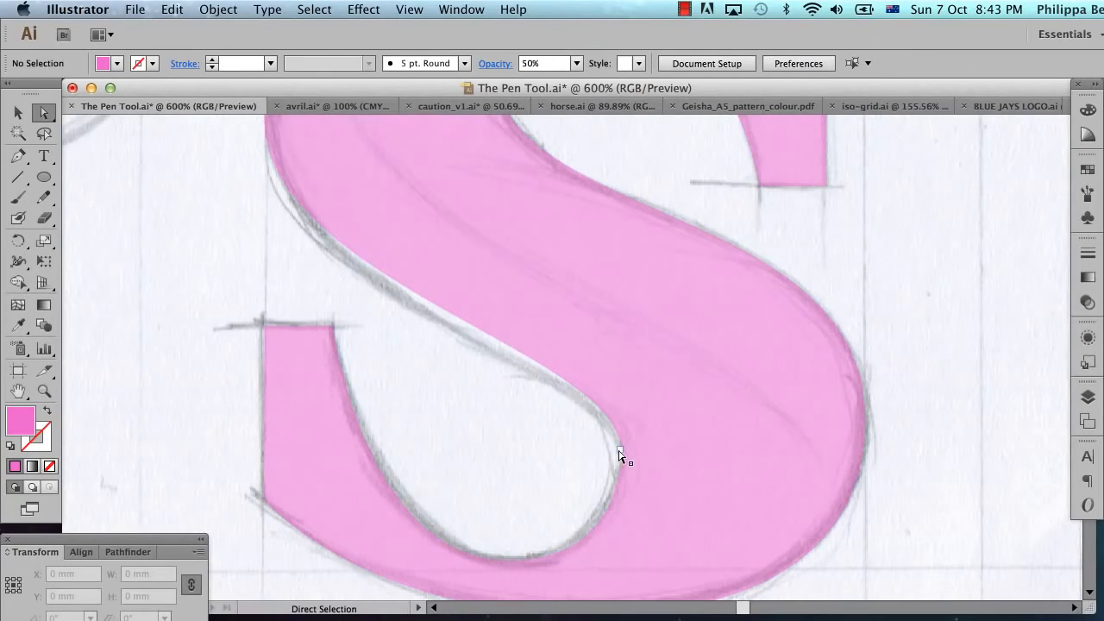
pyautogui.click(619, 449)
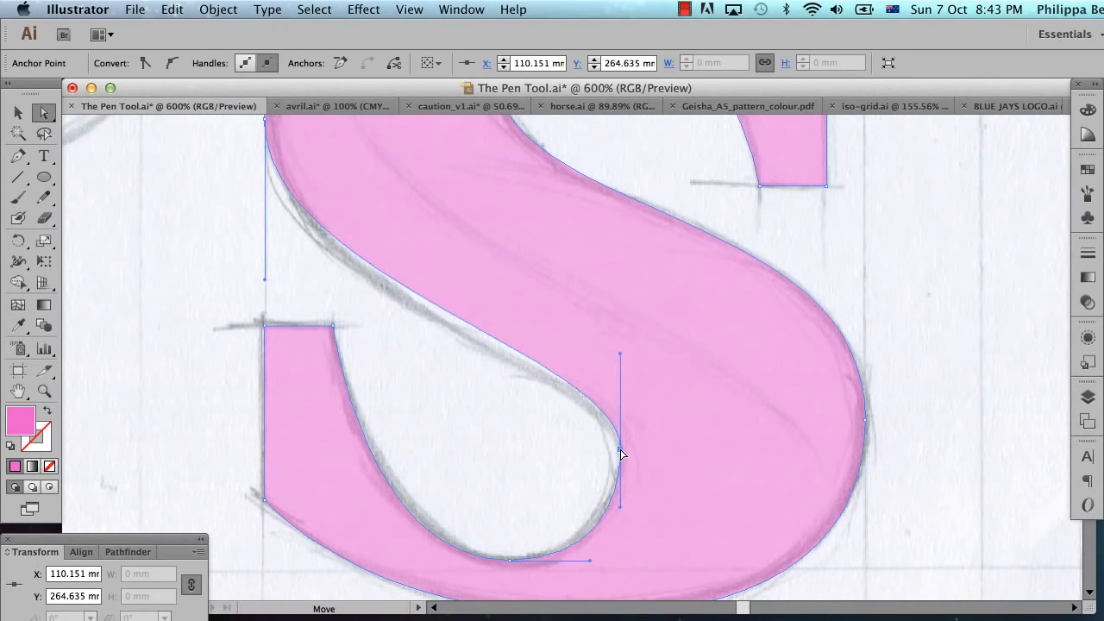
pyautogui.moveTo(620, 450); pyautogui.dragTo(621, 470)
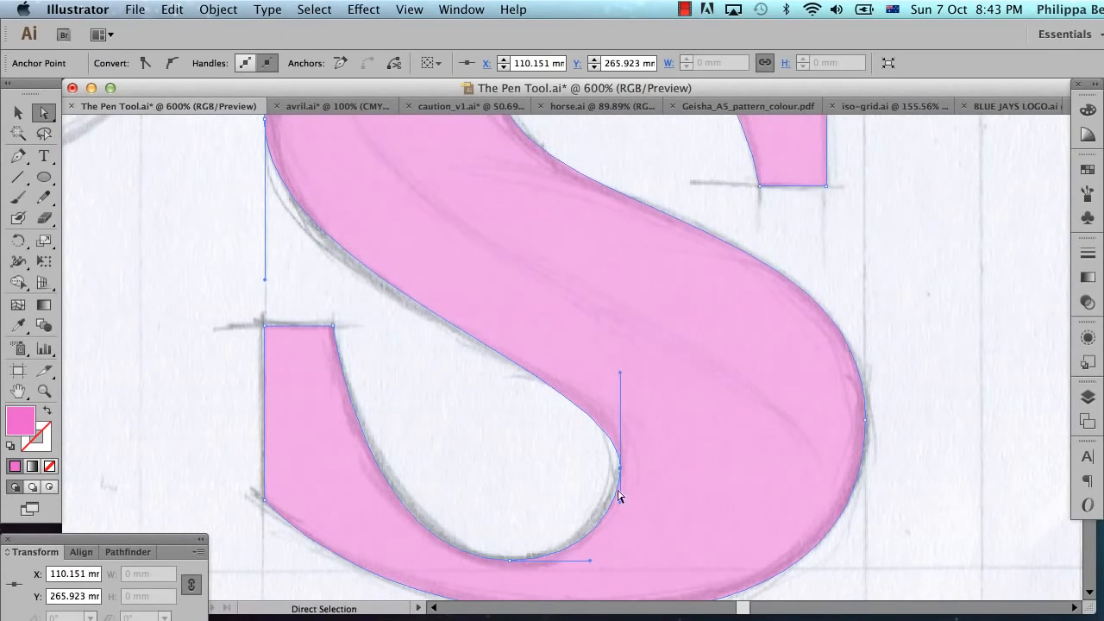
pyautogui.moveTo(623, 377); pyautogui.dragTo(628, 348)
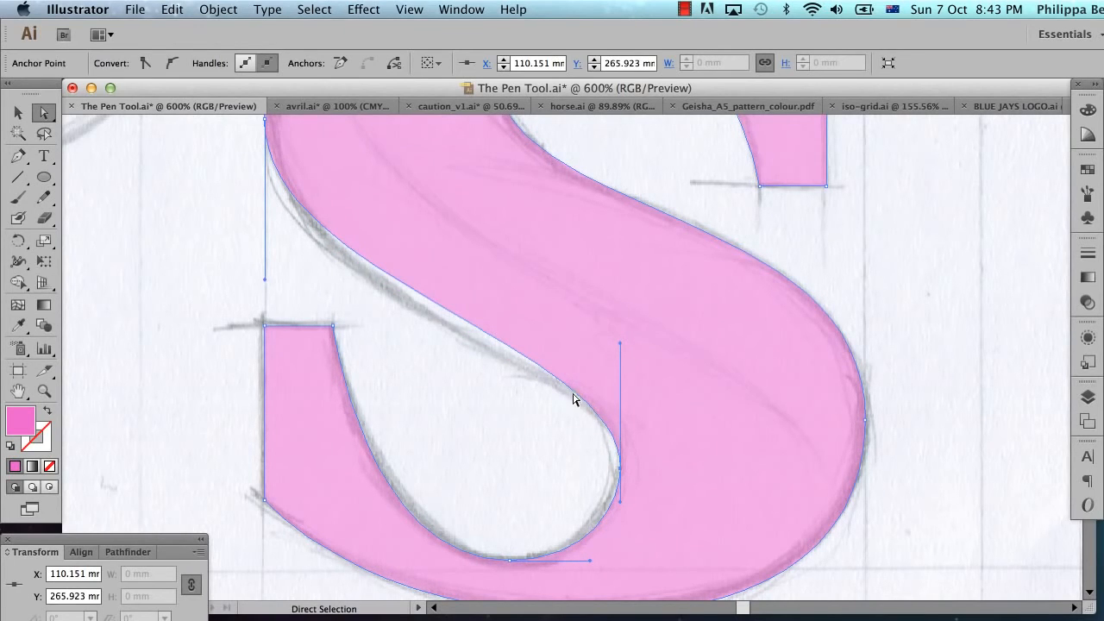
# Step: Lengthen the lower handle and shorten the upper handle of the S's left extreme anchor to follow the sketched outer curve
pyautogui.scroll(5, 335, 310)
pyautogui.hscroll(-3, 335, 310)
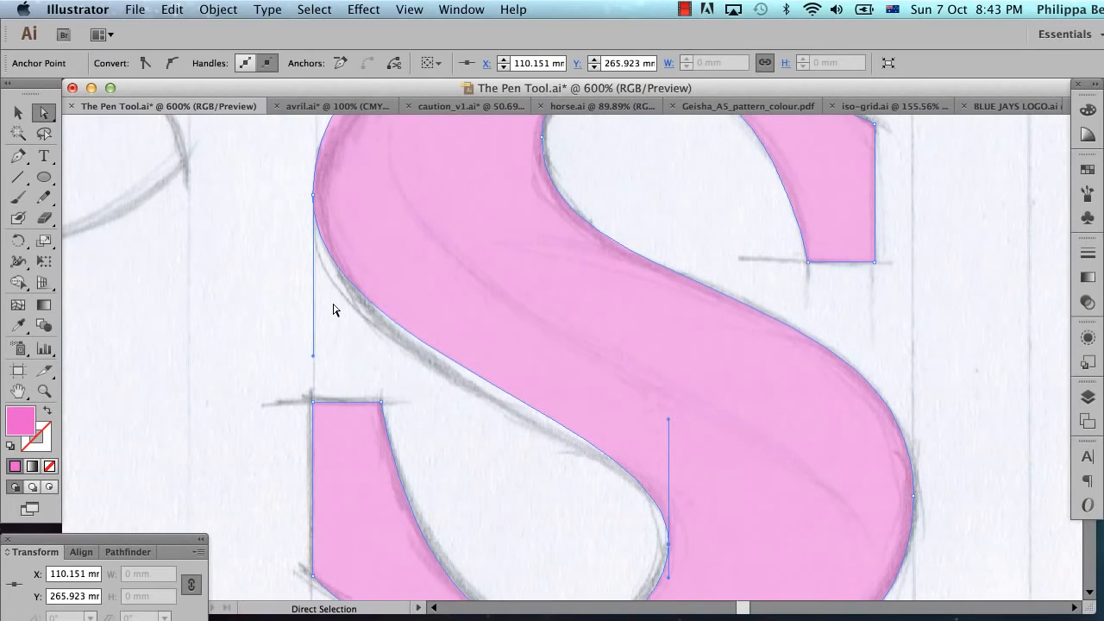
pyautogui.moveTo(313, 362); pyautogui.dragTo(329, 396)
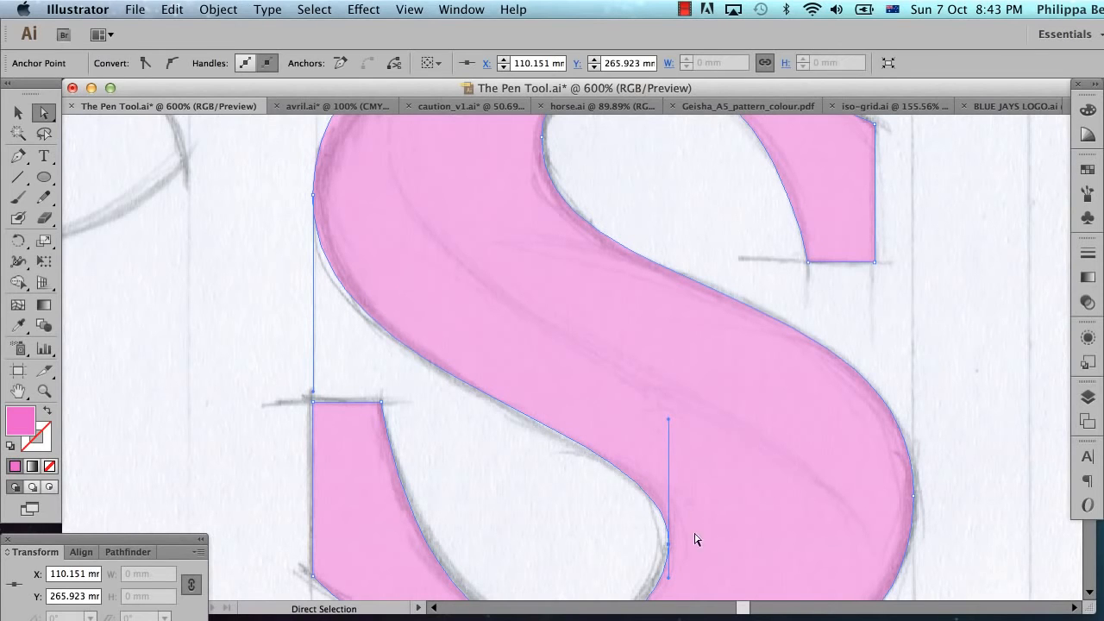
pyautogui.scroll(5, 520, 383)
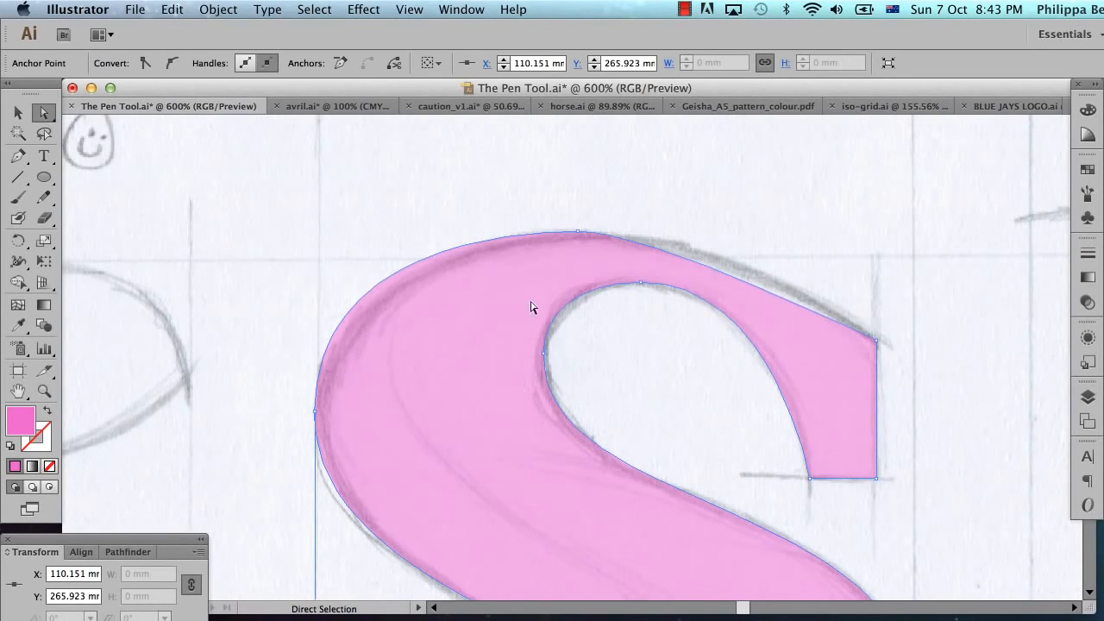
pyautogui.click(319, 411)
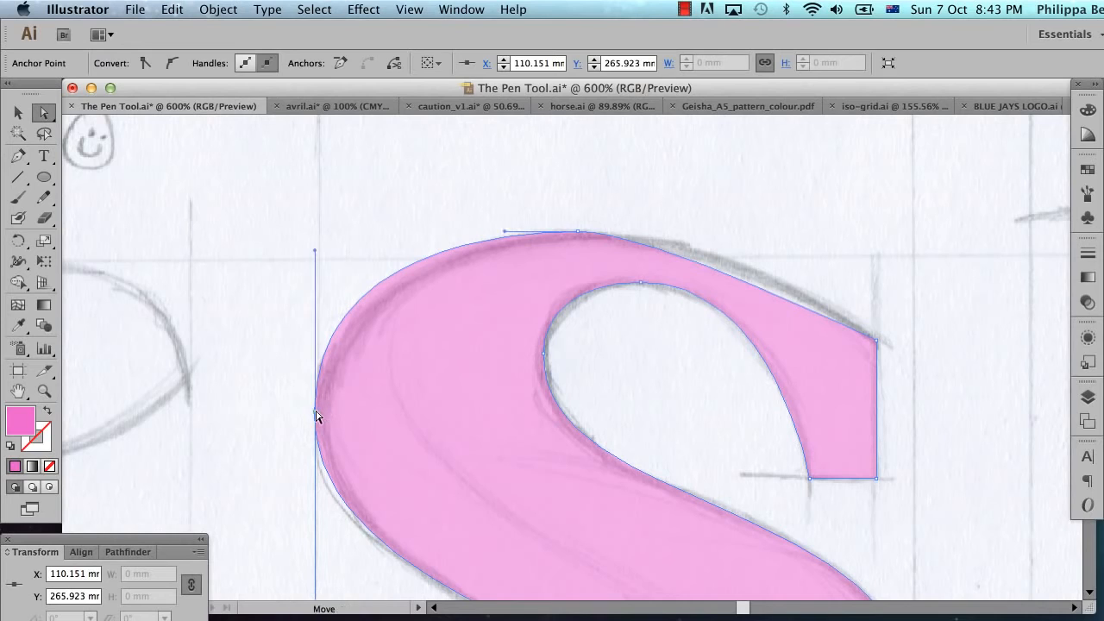
pyautogui.moveTo(315, 253); pyautogui.dragTo(315, 287)
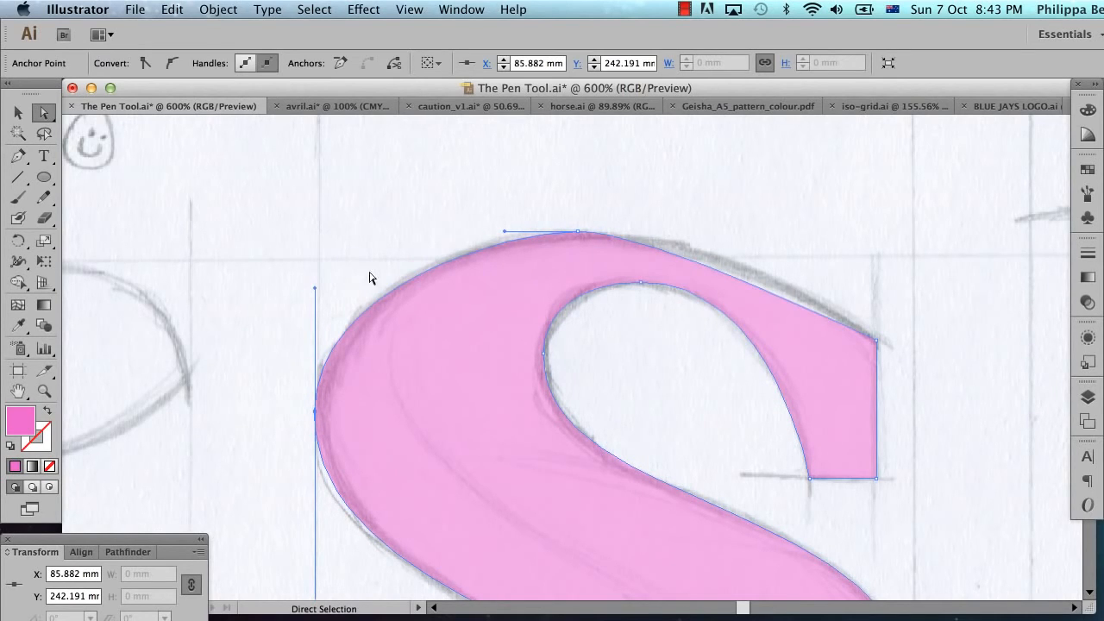
# Step: Select the S's top outer anchor and lengthen both horizontal handles, the right one much more, so the curve matches the sketch
pyautogui.click(577, 232)
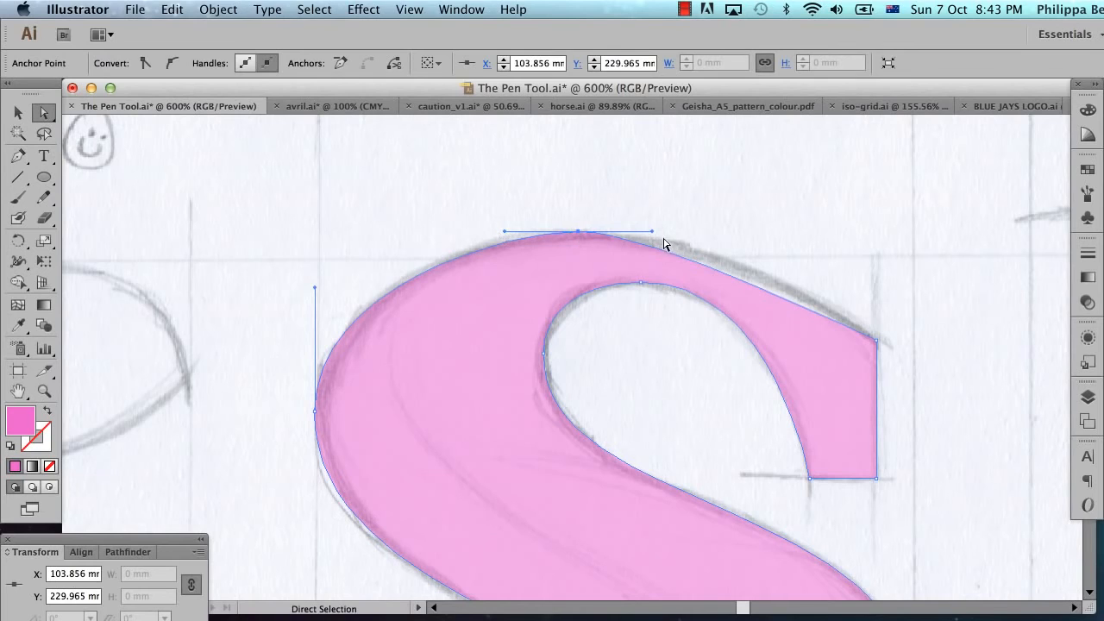
pyautogui.moveTo(652, 233); pyautogui.dragTo(748, 233)
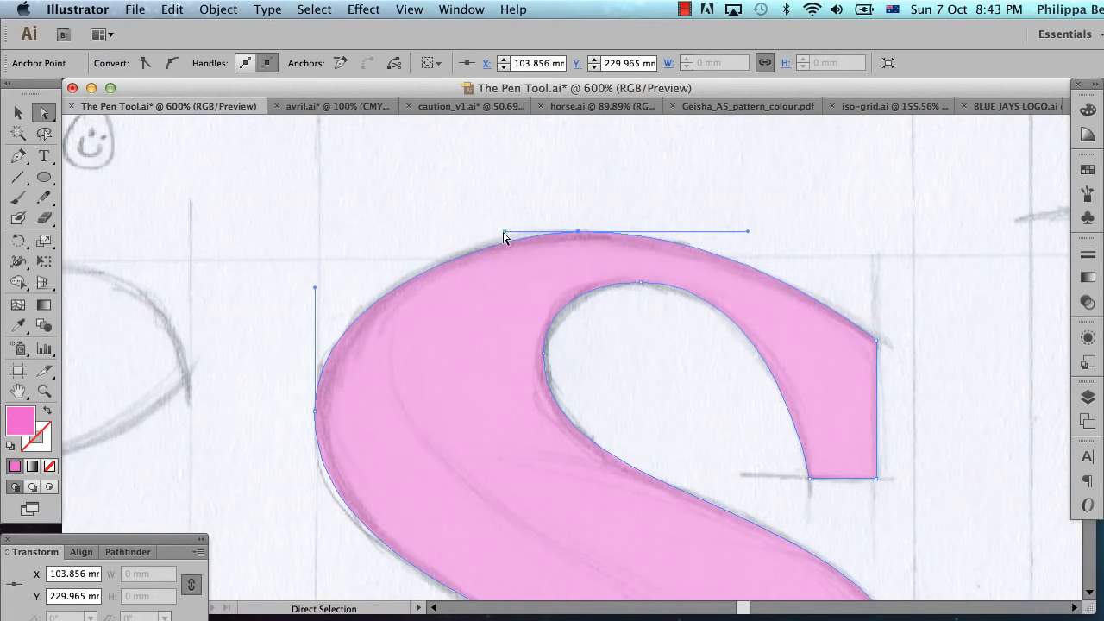
pyautogui.moveTo(505, 233); pyautogui.dragTo(481, 231)
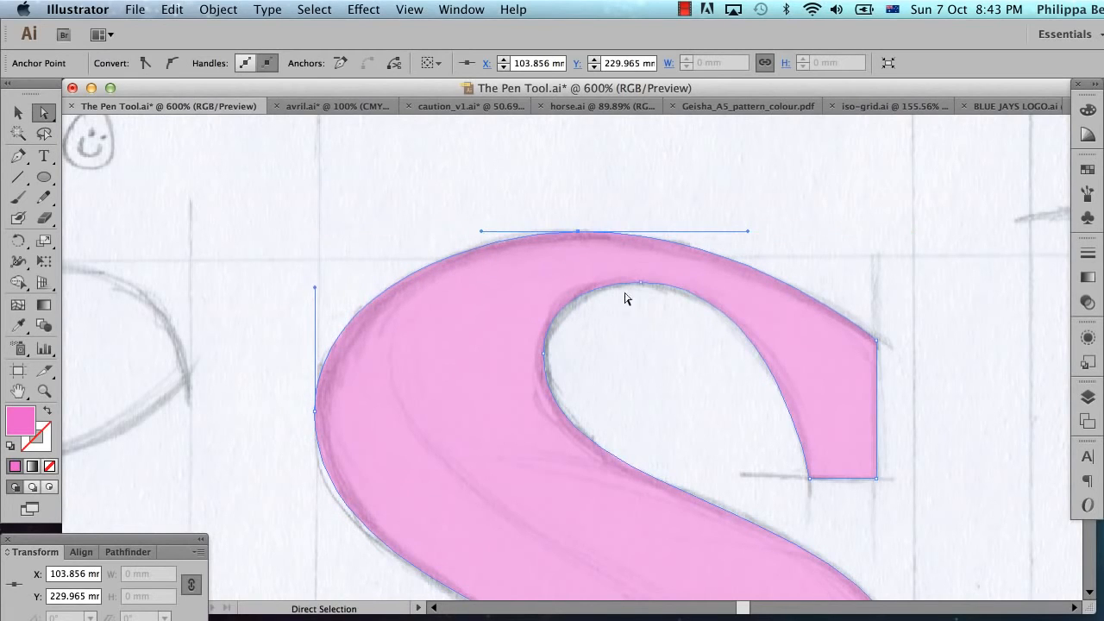
# Step: Deselect the S and compare the whole letter with the sketch by toggling the visibility of Layer 2 and Layer 1
pyautogui.click(677, 329)
pyautogui.keyDown('alt'); pyautogui.keyDown('super'); pyautogui.click(664, 410); pyautogui.keyUp('super'); pyautogui.keyUp('alt')
pyautogui.keyDown('alt'); pyautogui.keyDown('super'); pyautogui.click(664, 410); pyautogui.keyUp('super'); pyautogui.keyUp('alt')
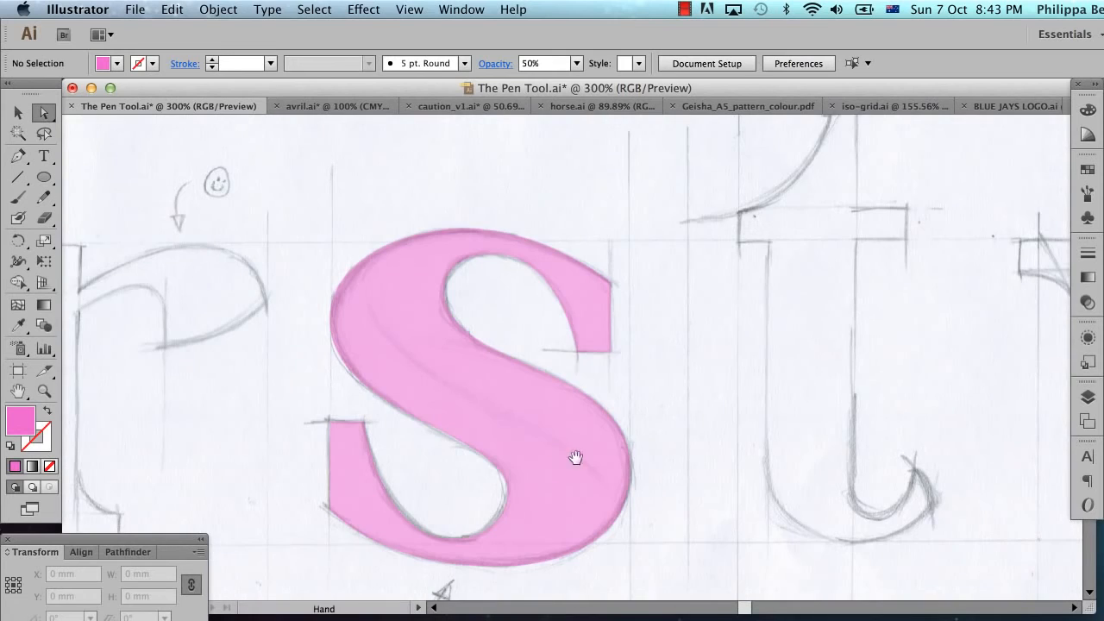
pyautogui.moveTo(541, 472); pyautogui.dragTo(591, 464)
pyautogui.click(1089, 396)
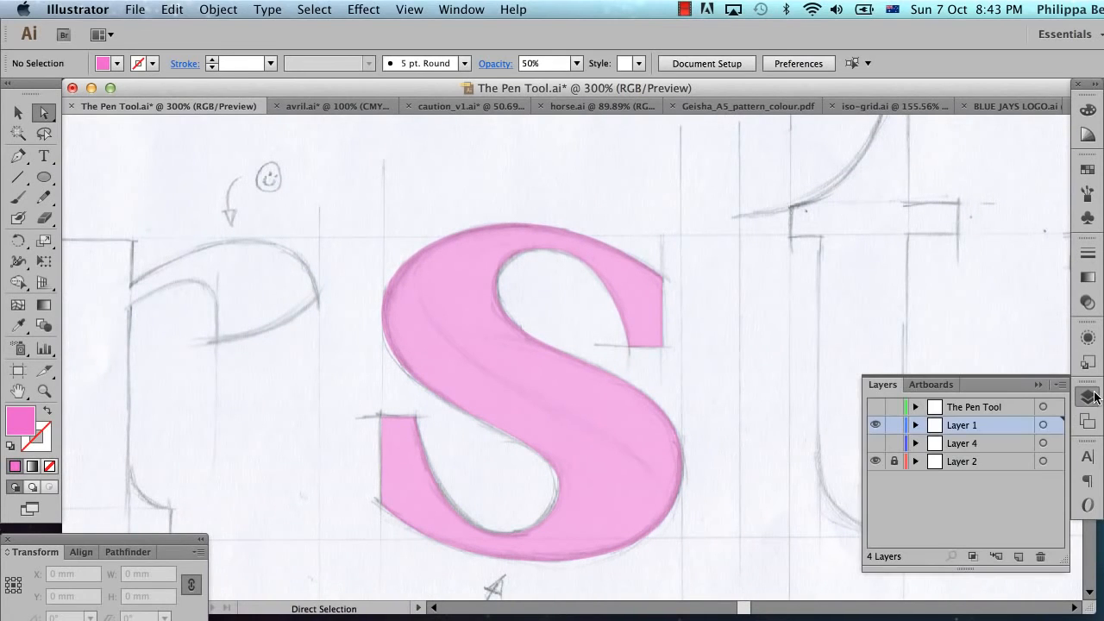
pyautogui.click(876, 462)
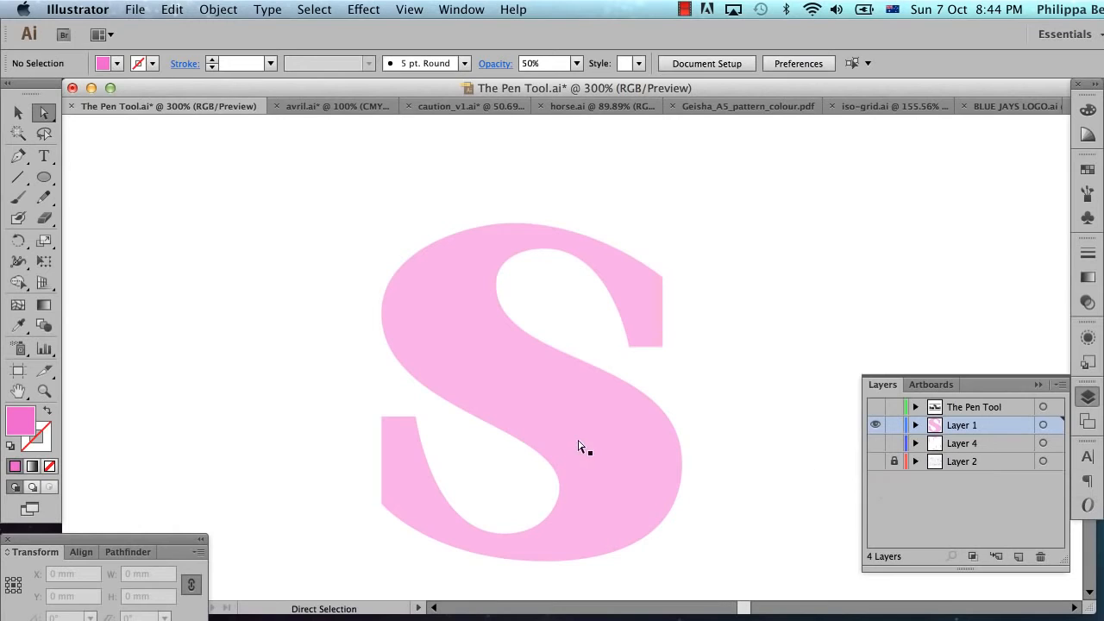
pyautogui.click(875, 461)
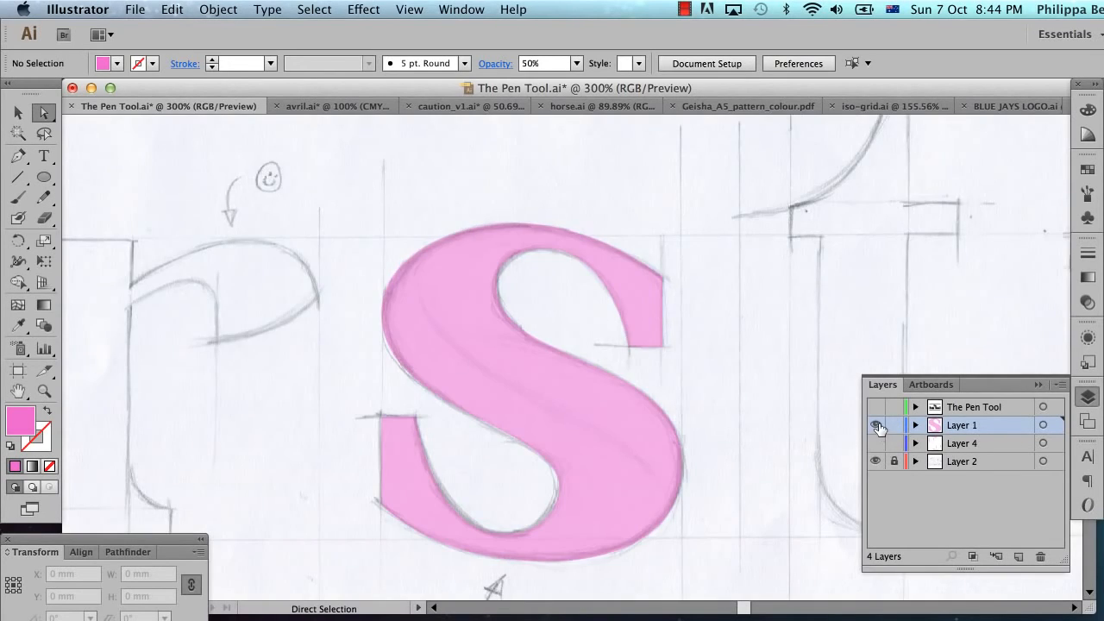
pyautogui.click(876, 426)
pyautogui.click(876, 425)
# Step: Start the r with the Pen tool: trace the straight top edge to about X 51.7 mm and down to the ear joint at Y 238.4 mm
pyautogui.press('space')
pyautogui.moveTo(234, 385); pyautogui.dragTo(611, 380)
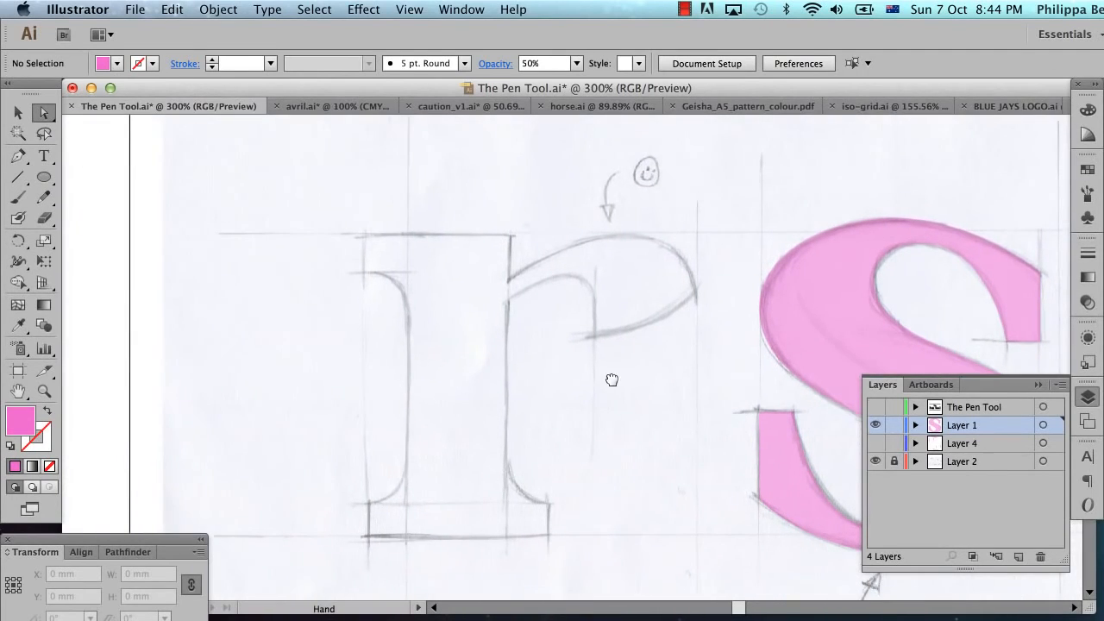
pyautogui.click(1042, 384)
pyautogui.click(18, 155)
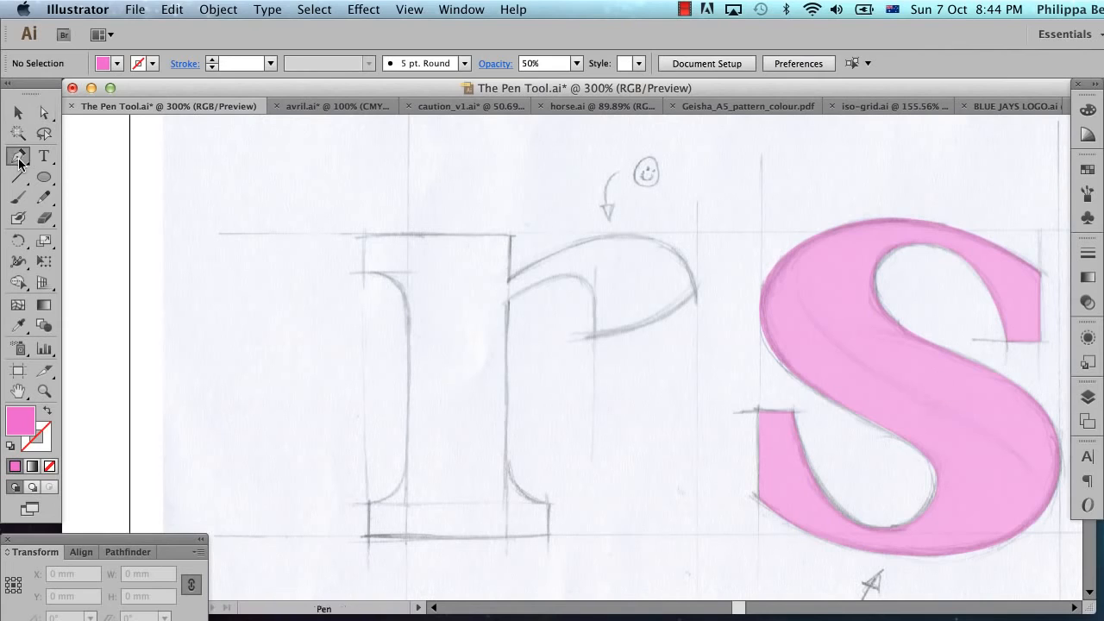
pyautogui.moveTo(266, 197); pyautogui.dragTo(736, 390)
pyautogui.moveTo(788, 208); pyautogui.dragTo(784, 264)
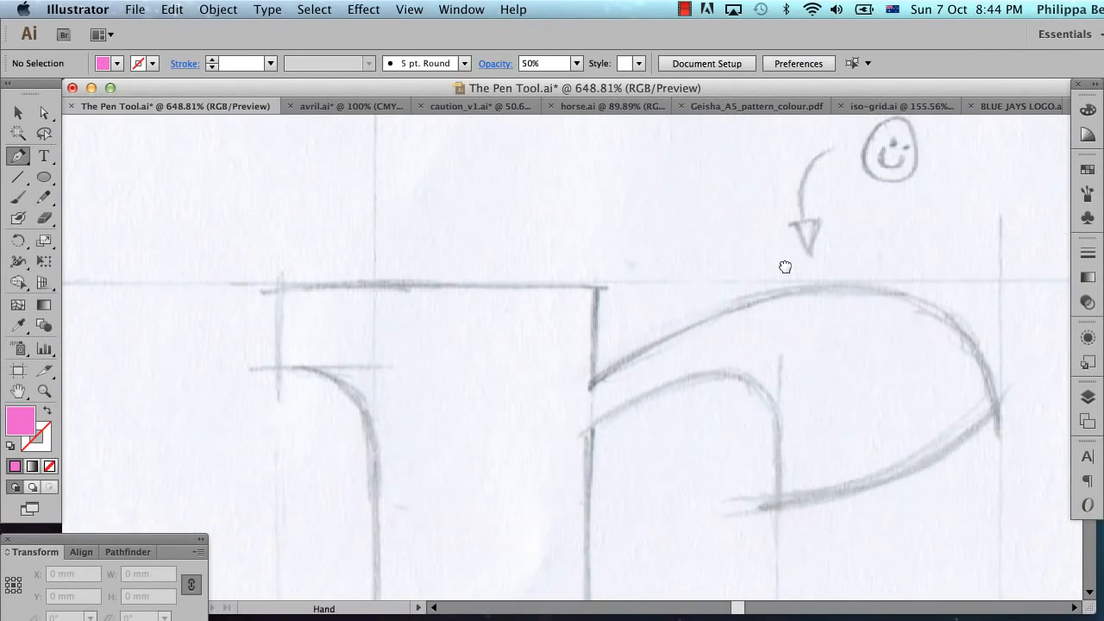
pyautogui.moveTo(424, 494); pyautogui.dragTo(440, 443)
pyautogui.click(295, 231)
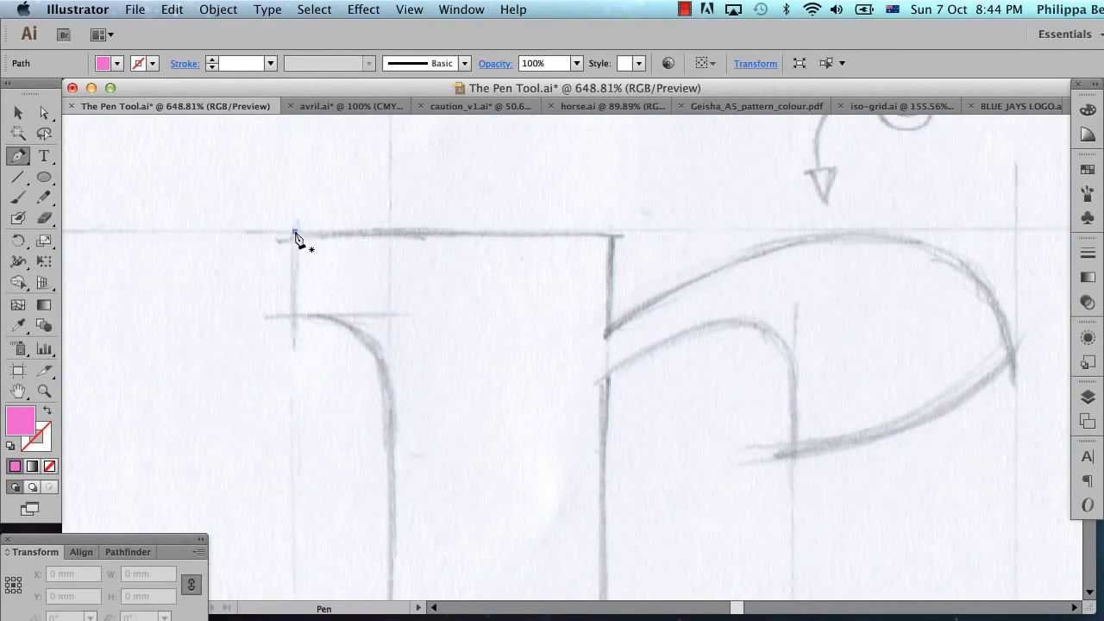
pyautogui.click(608, 232)
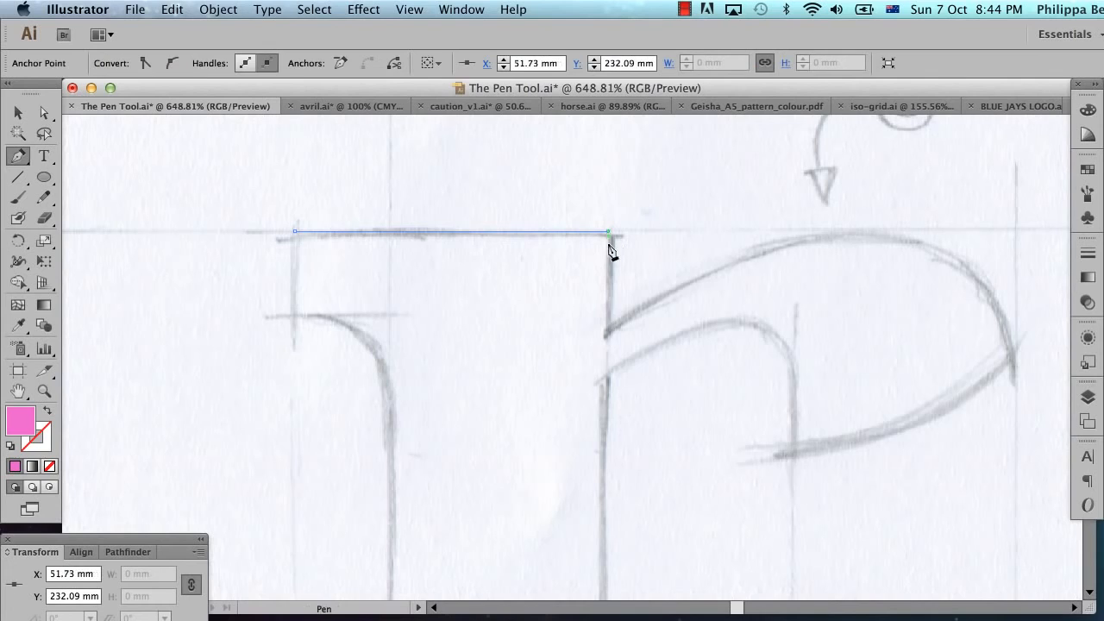
pyautogui.click(607, 331)
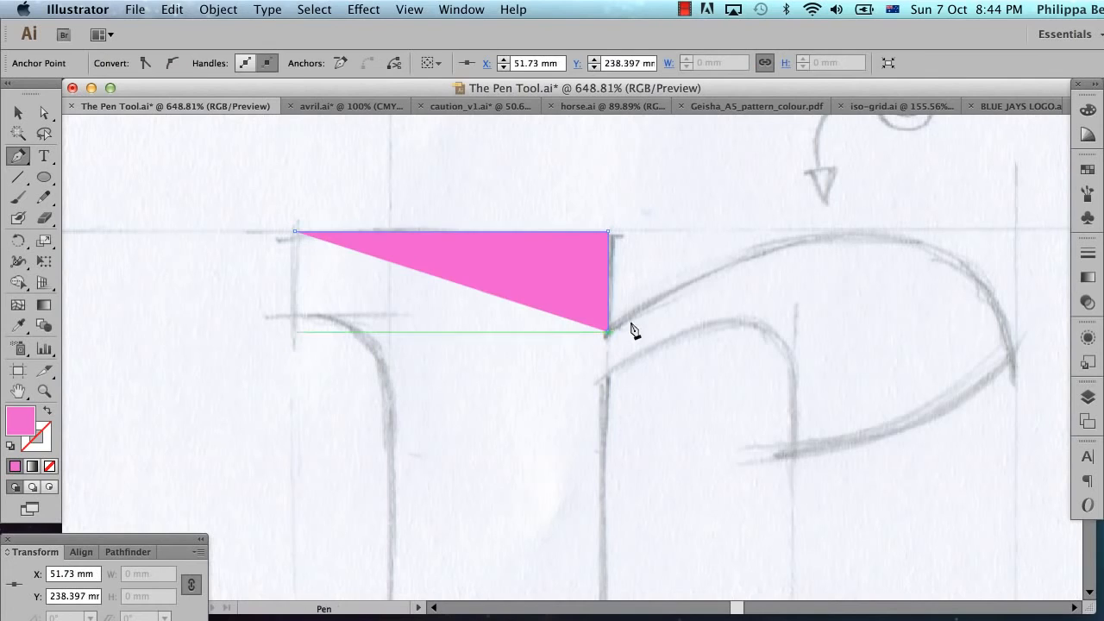
# Step: Trace the r's ear with a smooth anchor at its top, a corner at its outer tip and a curved underside ending at the lower tip
pyautogui.click(866, 232)
pyautogui.moveTo(866, 232); pyautogui.dragTo(994, 231)
pyautogui.click(1013, 356)
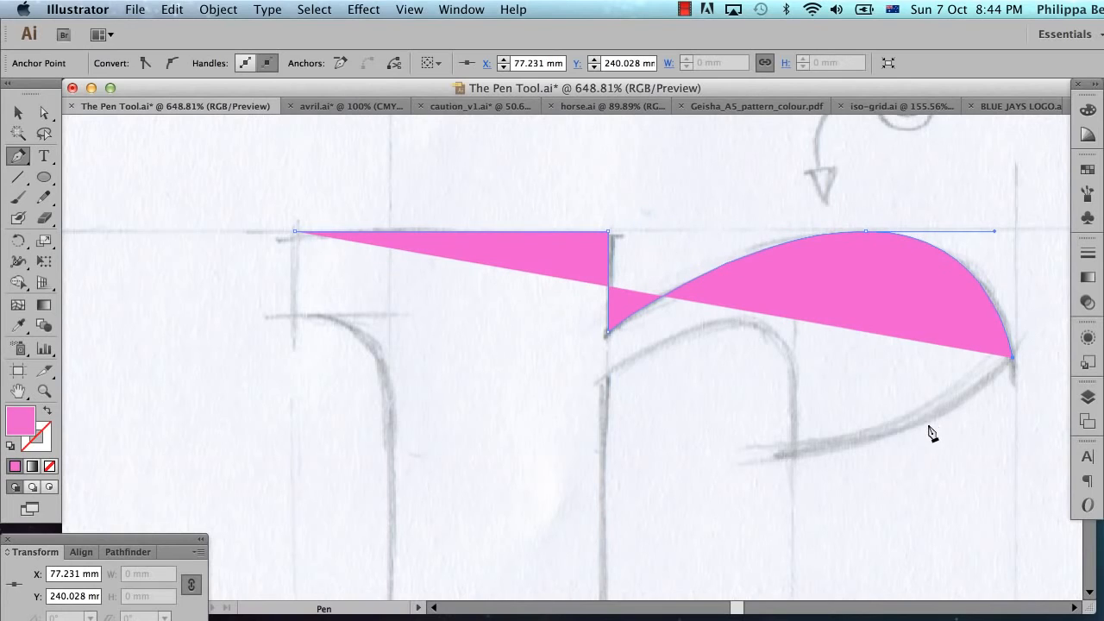
pyautogui.moveTo(925, 422); pyautogui.dragTo(861, 458)
pyautogui.click(794, 455)
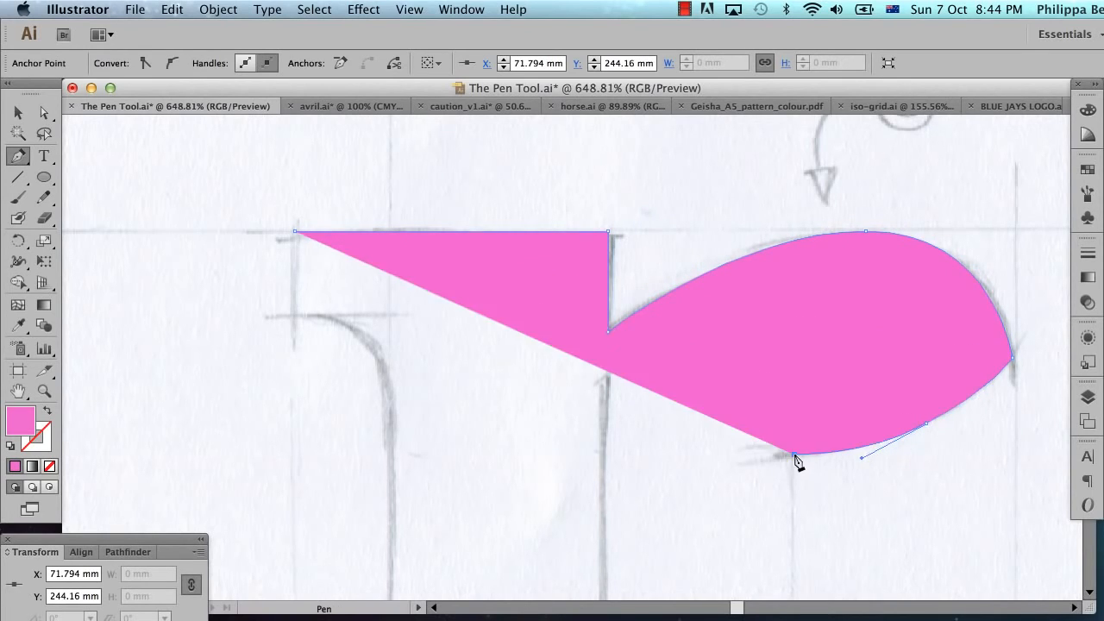
# Step: Set the r path's opacity to 50% so the sketch shows through the fill
pyautogui.click(1088, 302)
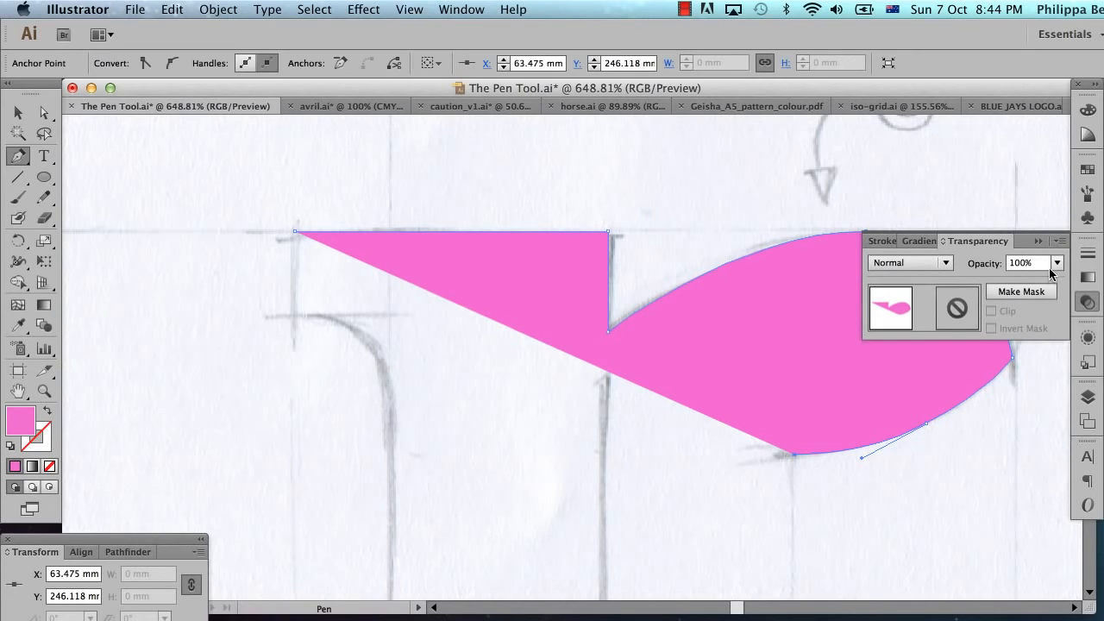
pyautogui.click(1058, 264)
pyautogui.click(1076, 377)
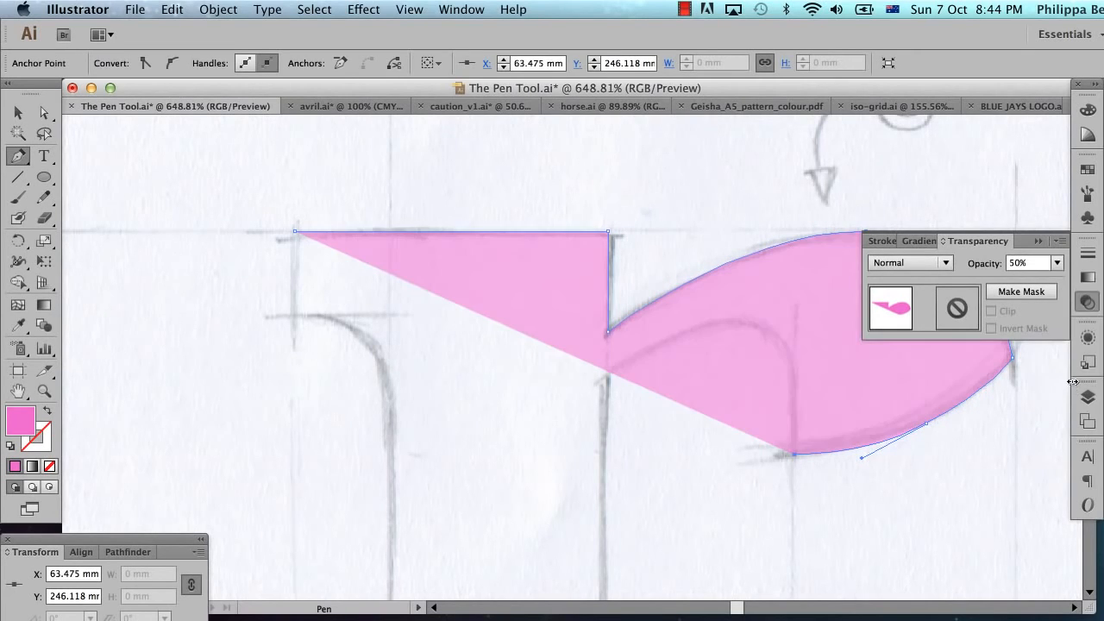
pyautogui.click(1038, 241)
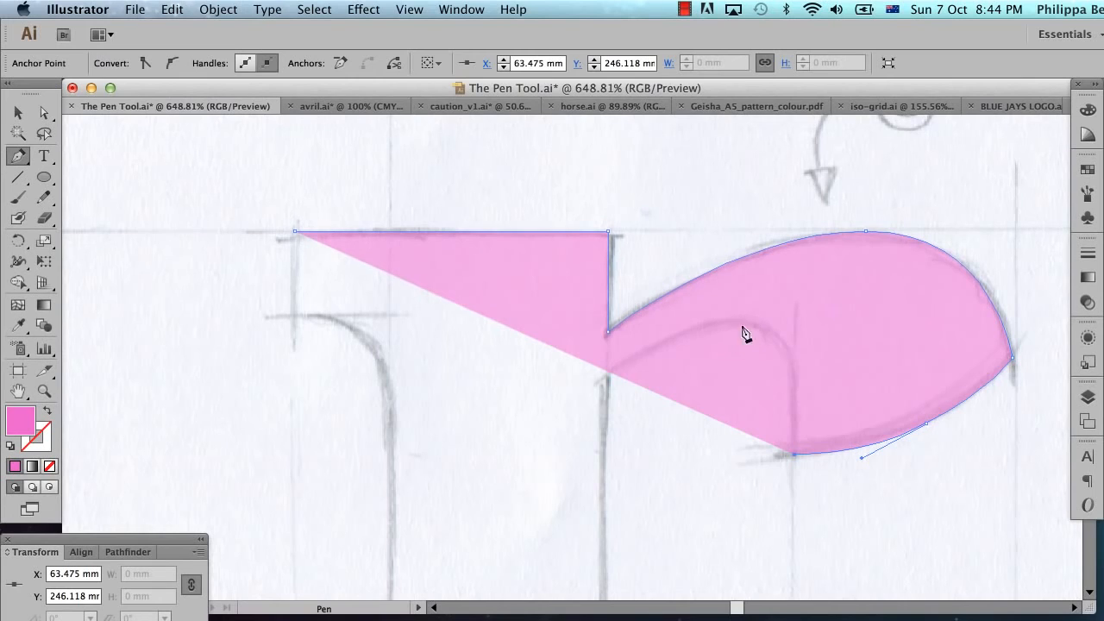
# Step: Trace the ear's inner curve back to the stem and continue straight down the stem's right edge to about Y 262.1 mm
pyautogui.moveTo(728, 323); pyautogui.dragTo(642, 334)
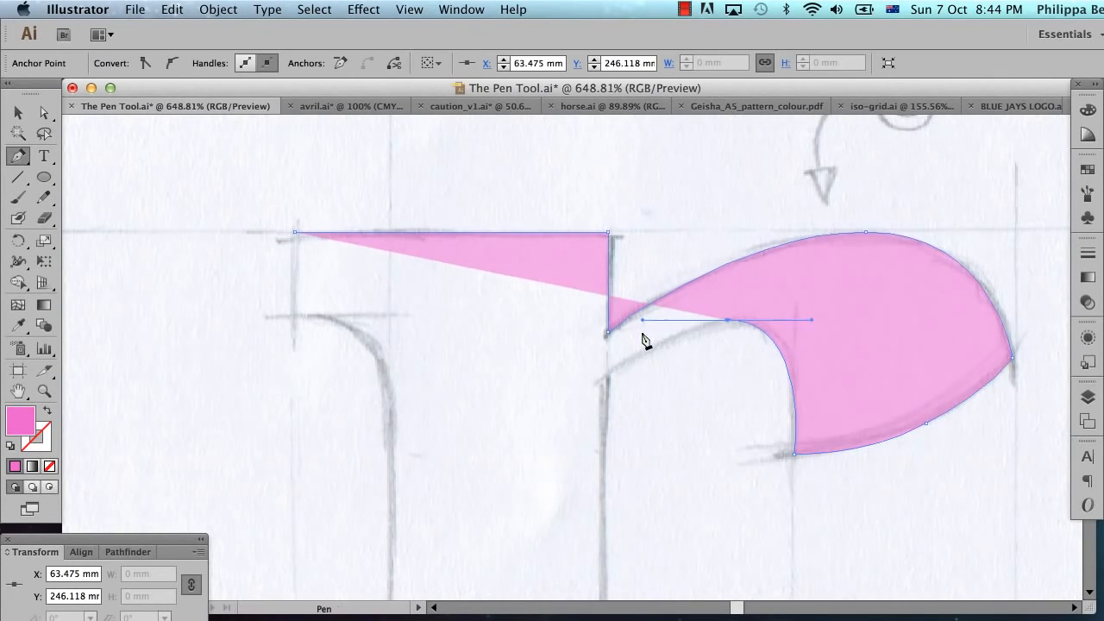
pyautogui.click(606, 378)
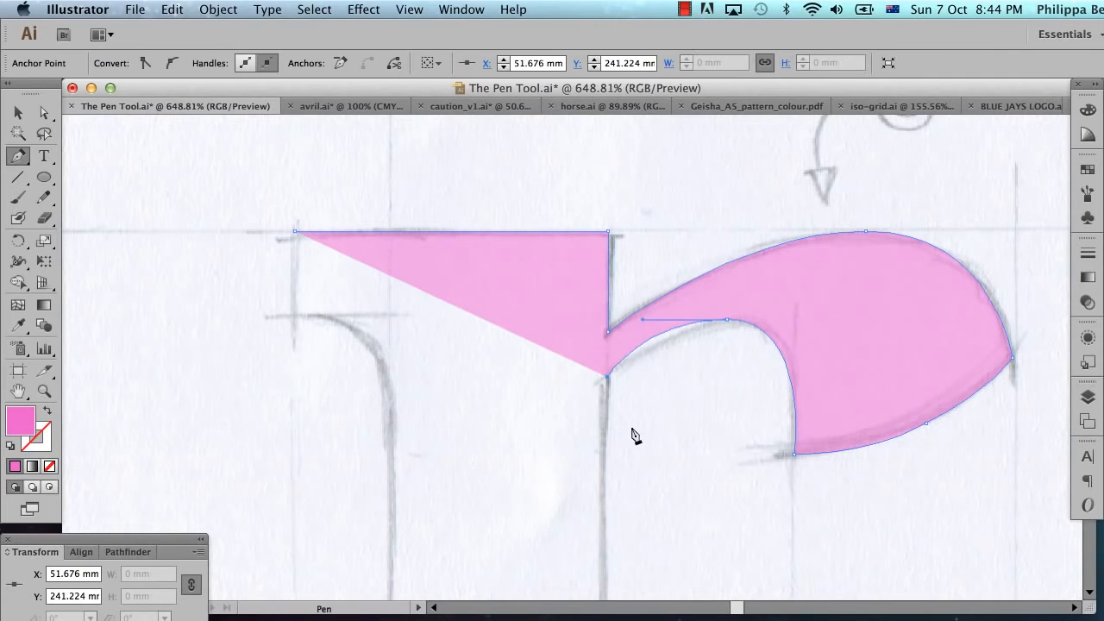
pyautogui.scroll(1, 634, 483)
pyautogui.scroll(-10, 633, 489)
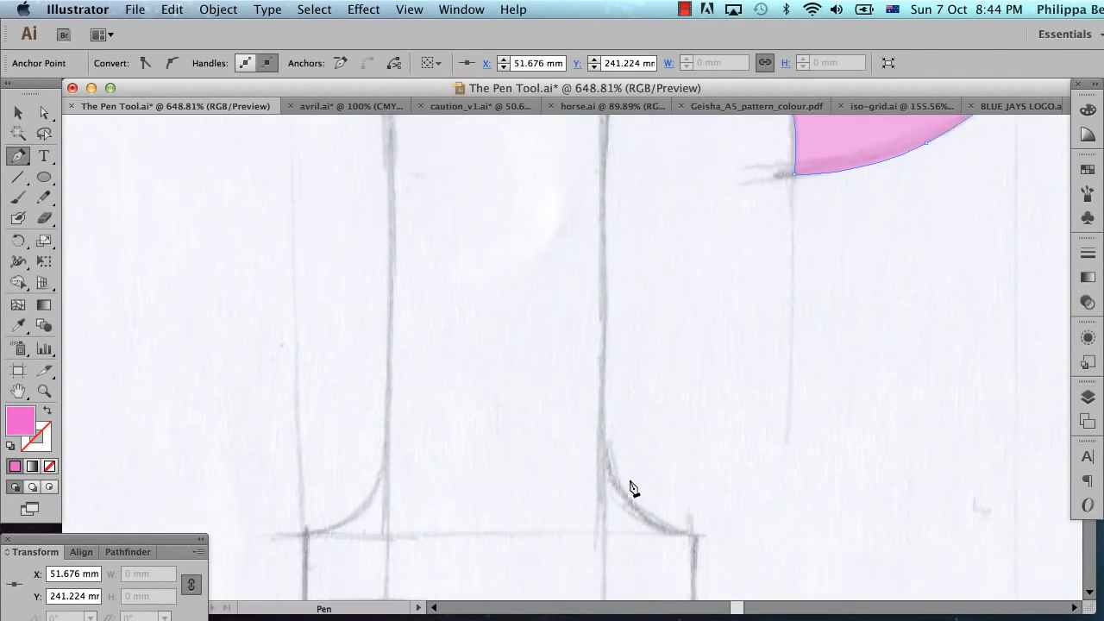
pyautogui.click(606, 395)
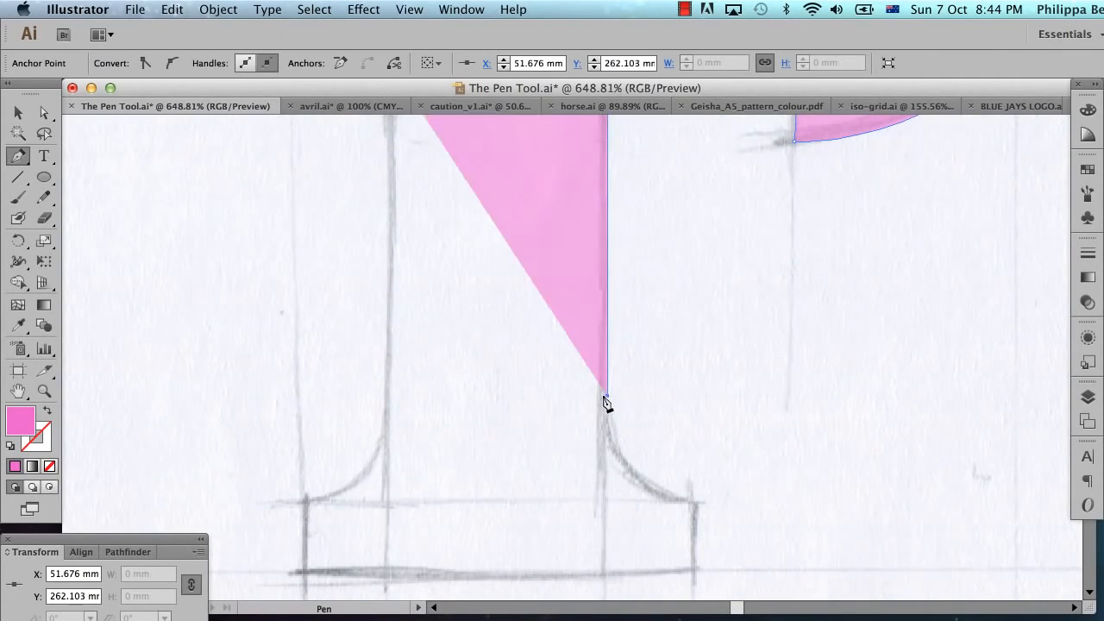
# Step: Curve the path out to the foot's right serif, remove that anchor's outgoing handle and add the straight corner below at about Y 273 mm
pyautogui.moveTo(687, 497); pyautogui.dragTo(770, 500)
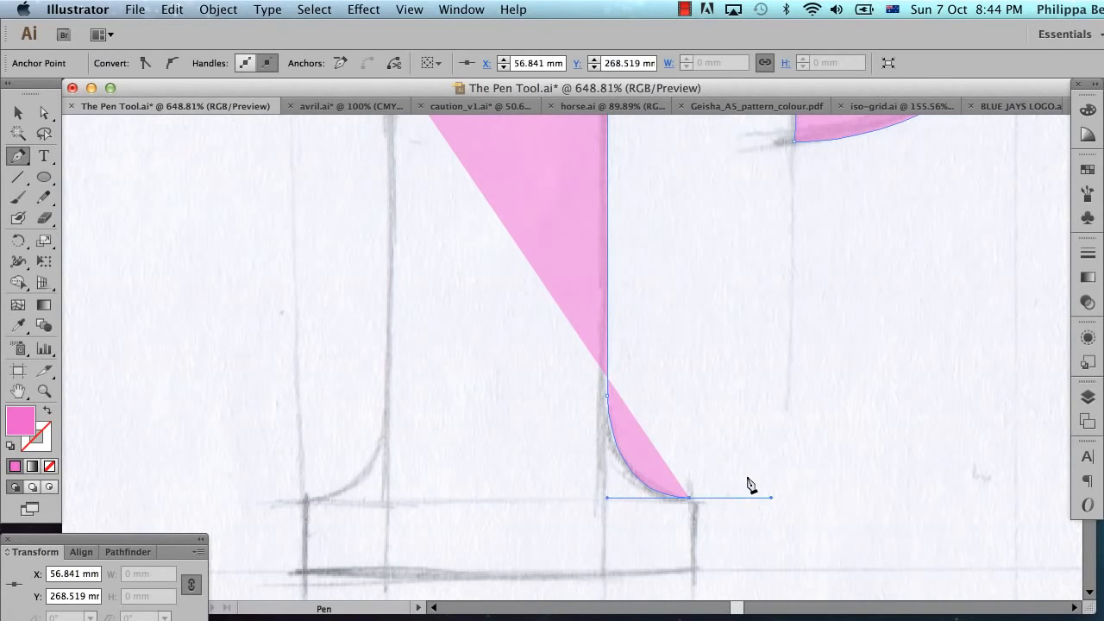
pyautogui.scroll(-3, 751, 484)
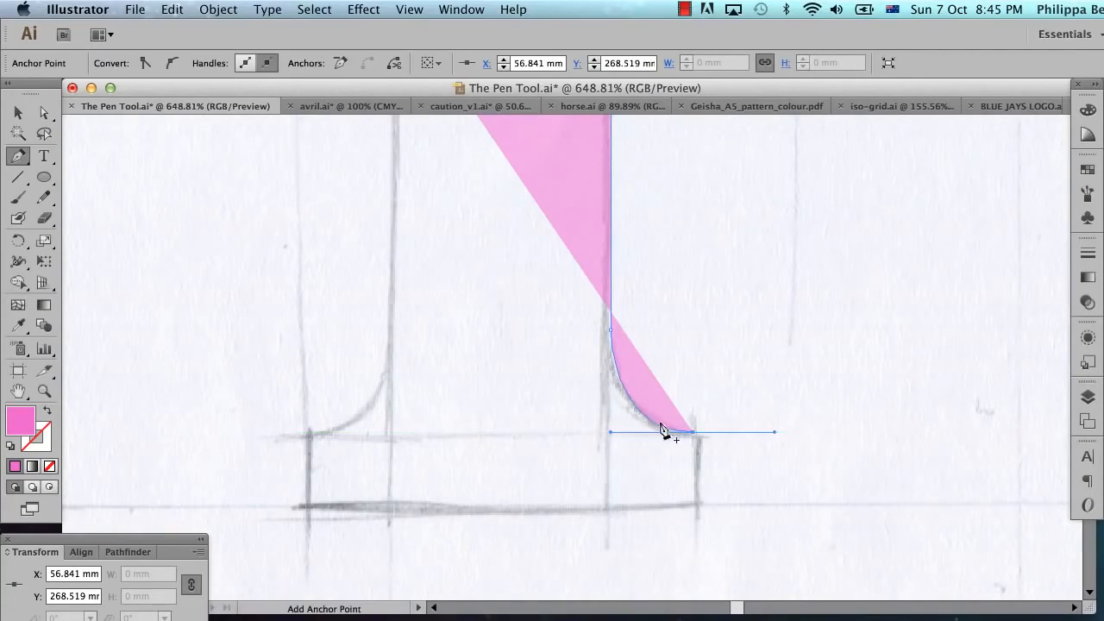
pyautogui.click(693, 502)
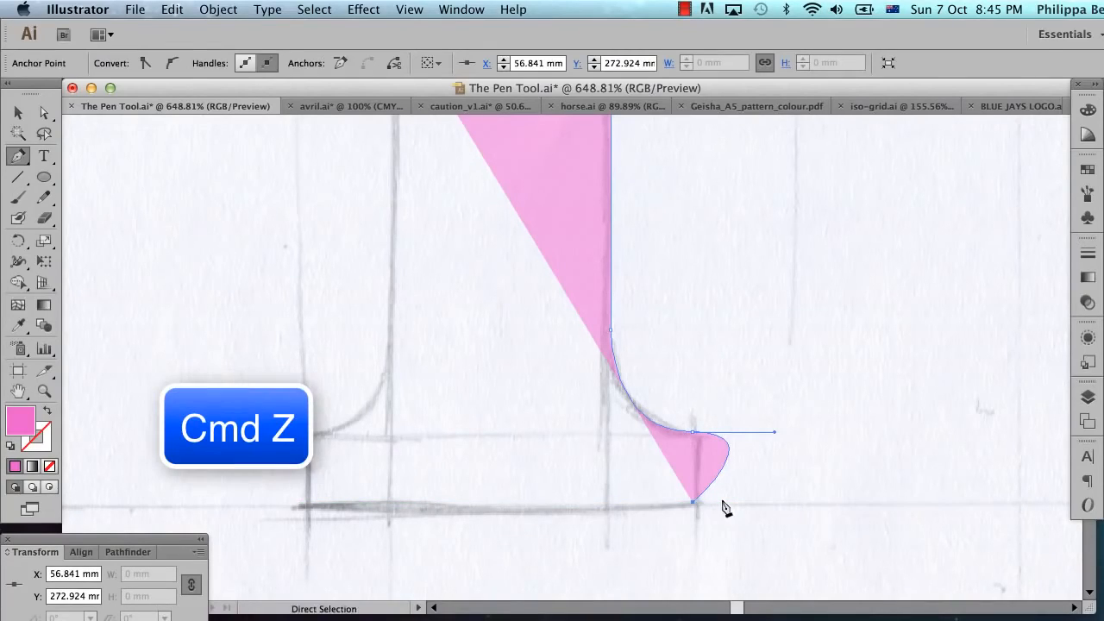
pyautogui.press('super+z')
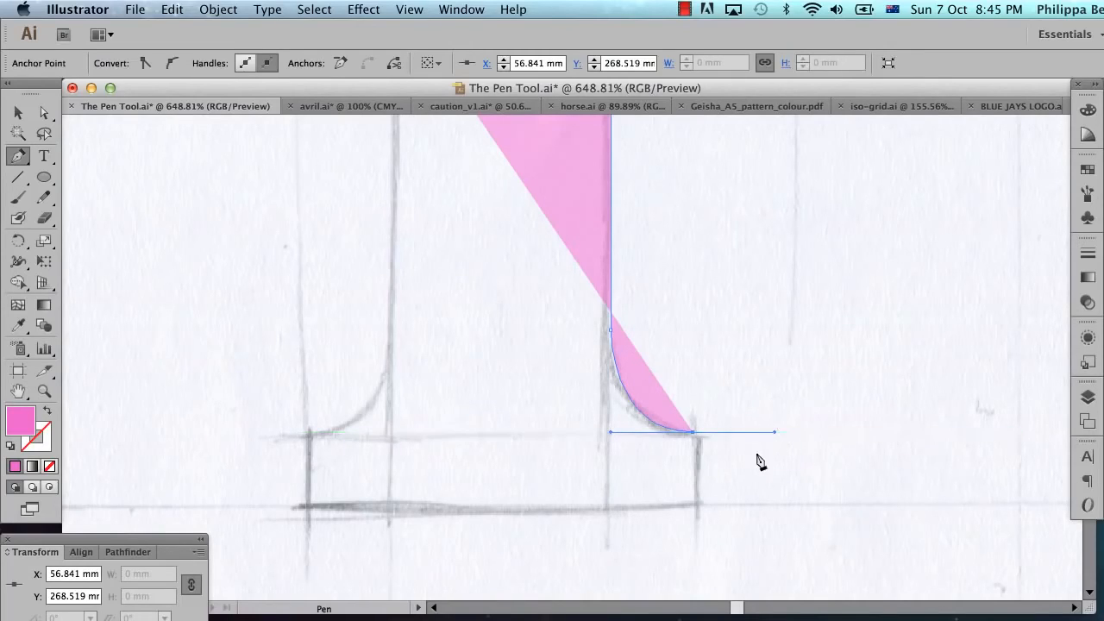
pyautogui.click(691, 432)
pyautogui.click(694, 504)
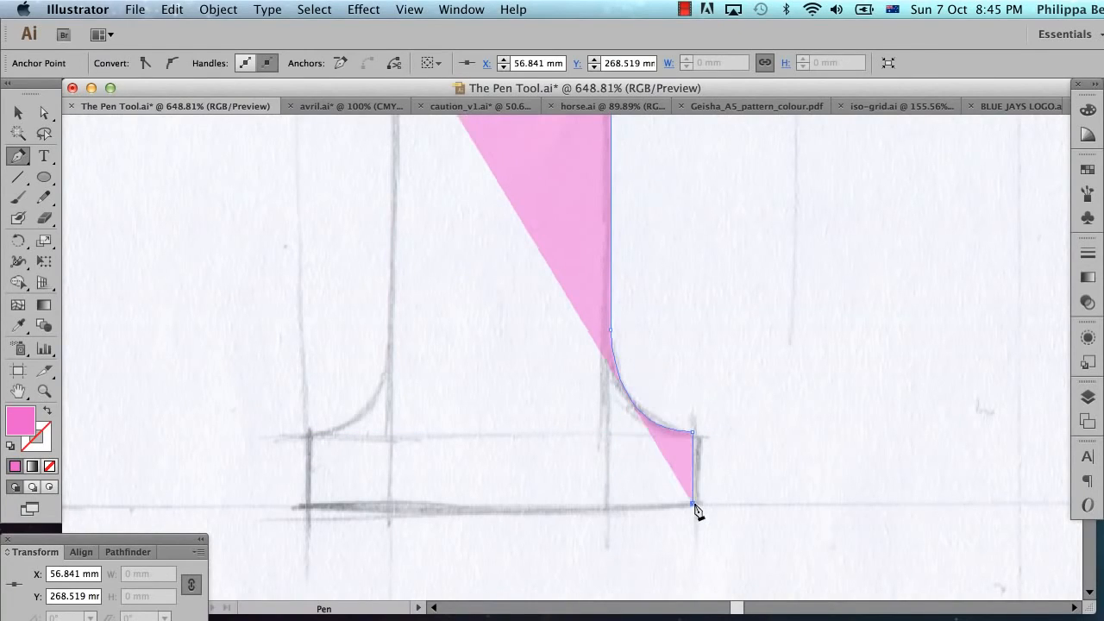
# Step: Trace the foot's bottom and left edges, and curve up into the stem with a smooth anchor at about X 37.9 mm, Y 263.5 mm
pyautogui.click(309, 505)
pyautogui.click(309, 433)
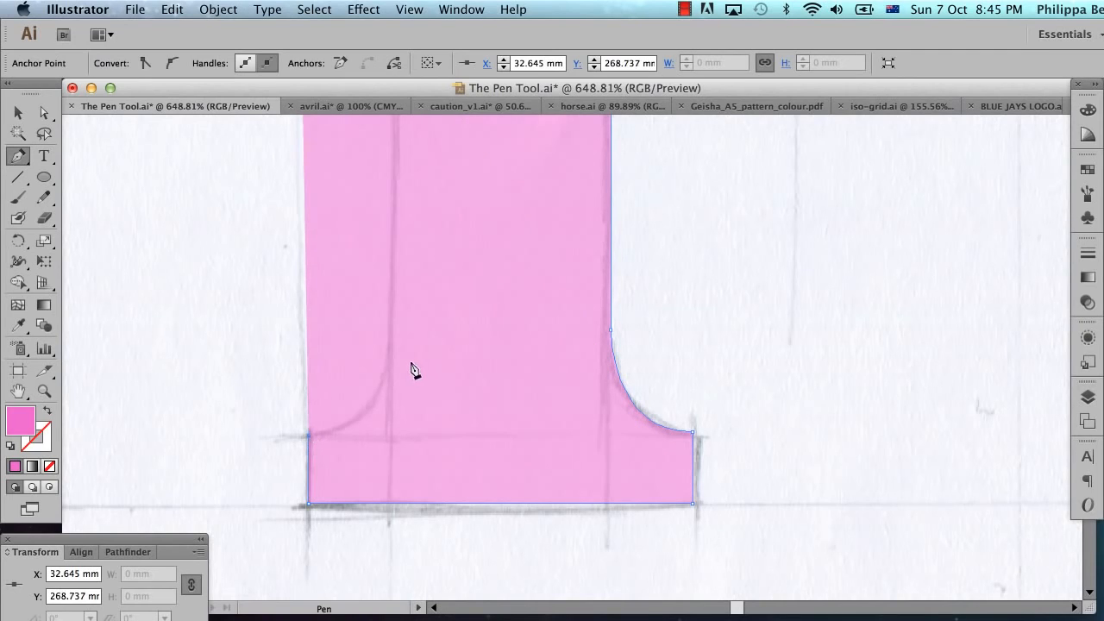
pyautogui.moveTo(392, 353); pyautogui.dragTo(394, 275)
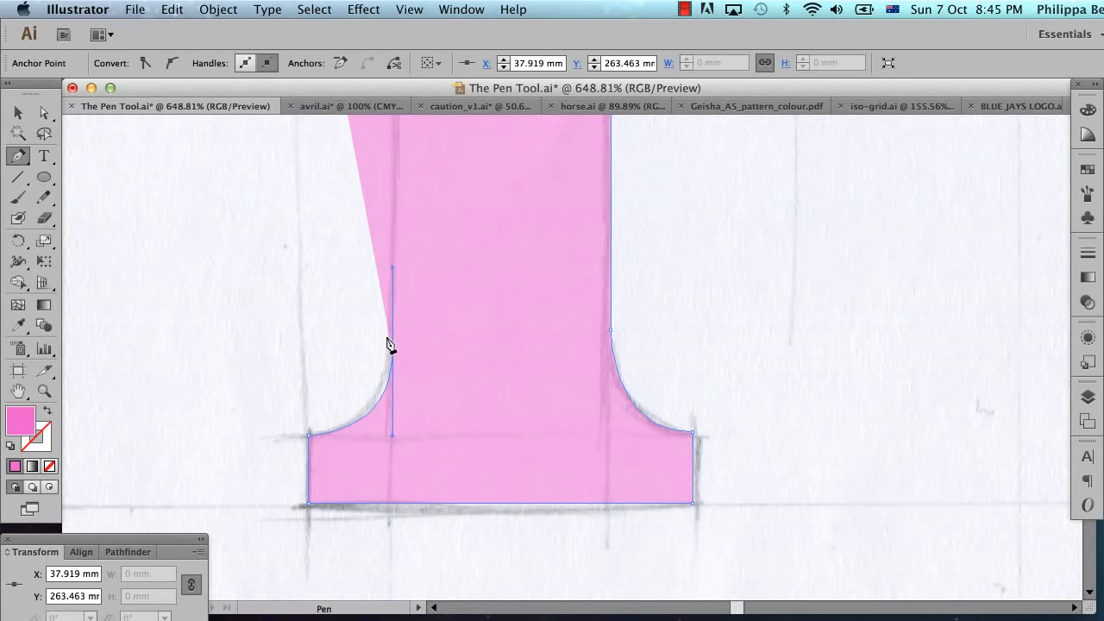
# Step: Continue straight up the stem's left edge to about Y 244 mm and curve out to the upper serif's underside at about Y 237.3 mm
pyautogui.scroll(1, 387, 303)
pyautogui.scroll(2, 388, 303)
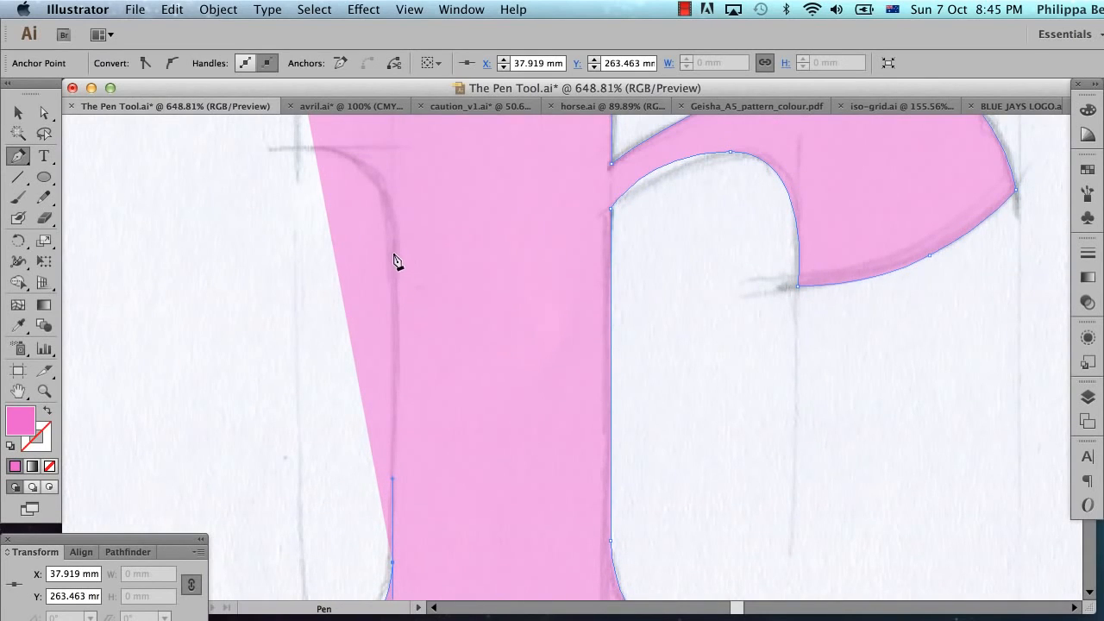
pyautogui.click(393, 253)
pyautogui.scroll(4, 392, 259)
pyautogui.hscroll(-2, 392, 259)
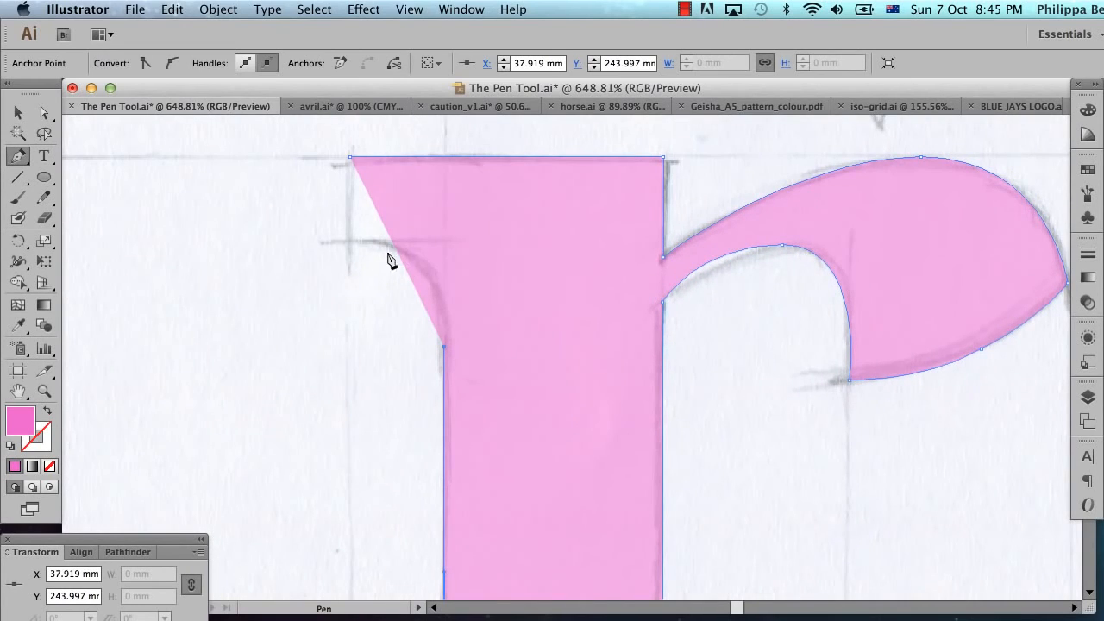
pyautogui.moveTo(364, 241); pyautogui.dragTo(265, 247)
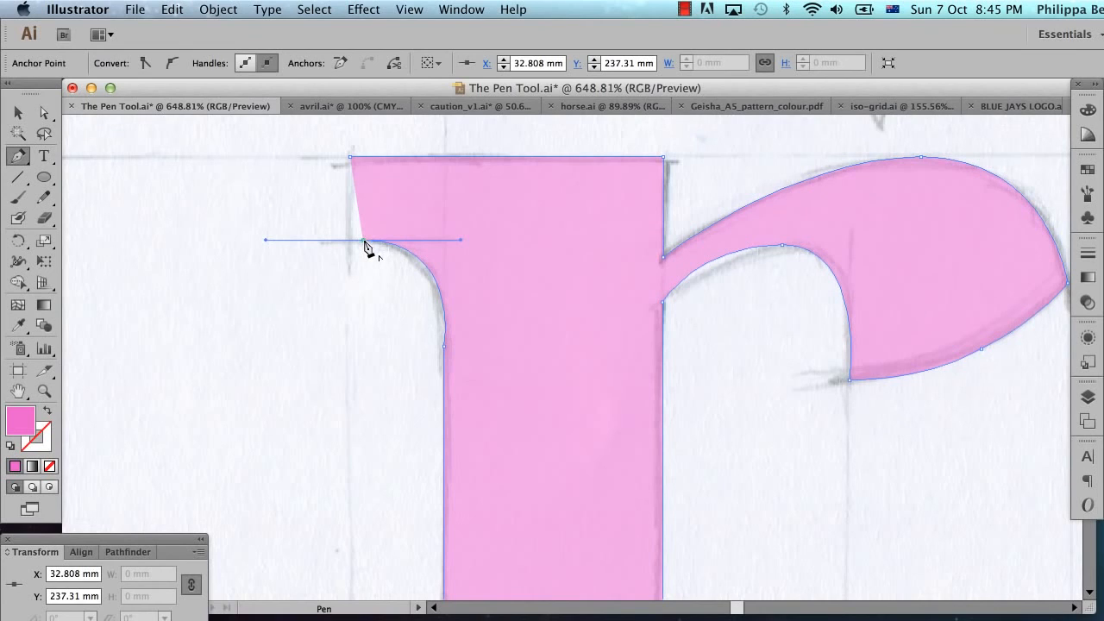
# Step: Remove the serif anchor's outgoing handle, add the serif's lower-left corner at about X 31.8 mm and close the r's path at its starting anchor
pyautogui.click(363, 244)
pyautogui.click(346, 243)
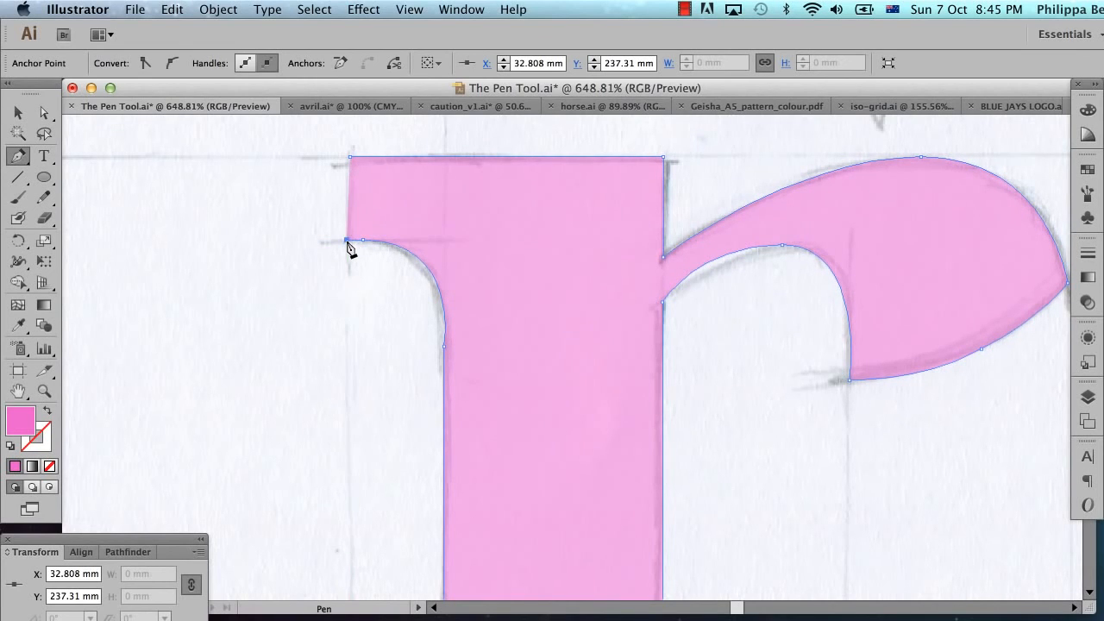
pyautogui.click(350, 160)
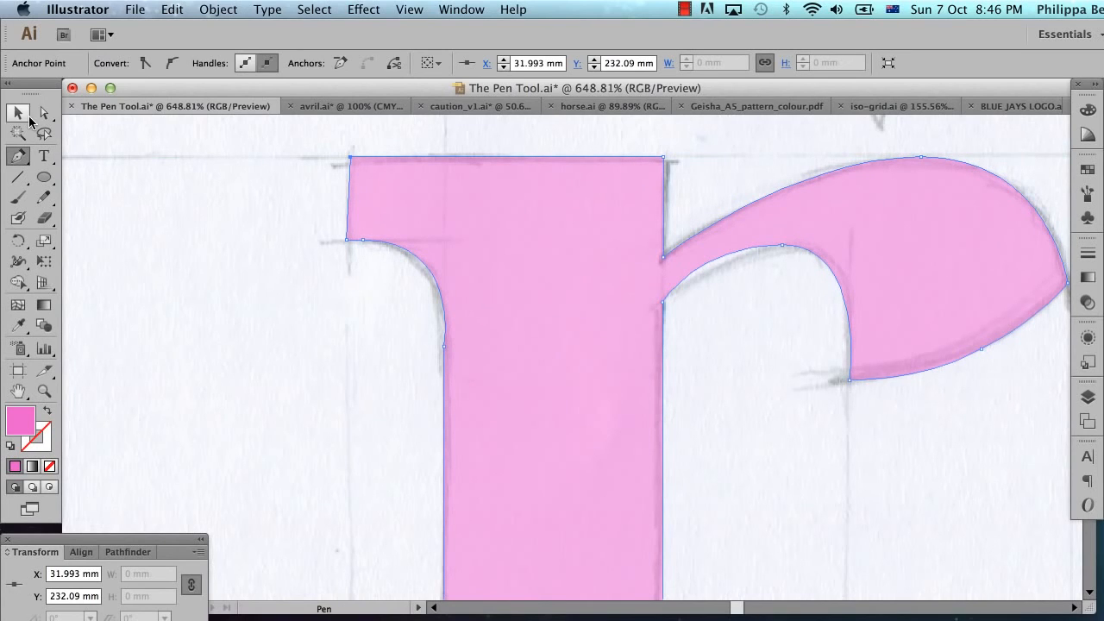
# Step: Select only the lower-left corner anchor of the r's top serif and move it horizontally outward to about X 31.3 mm
pyautogui.click(44, 113)
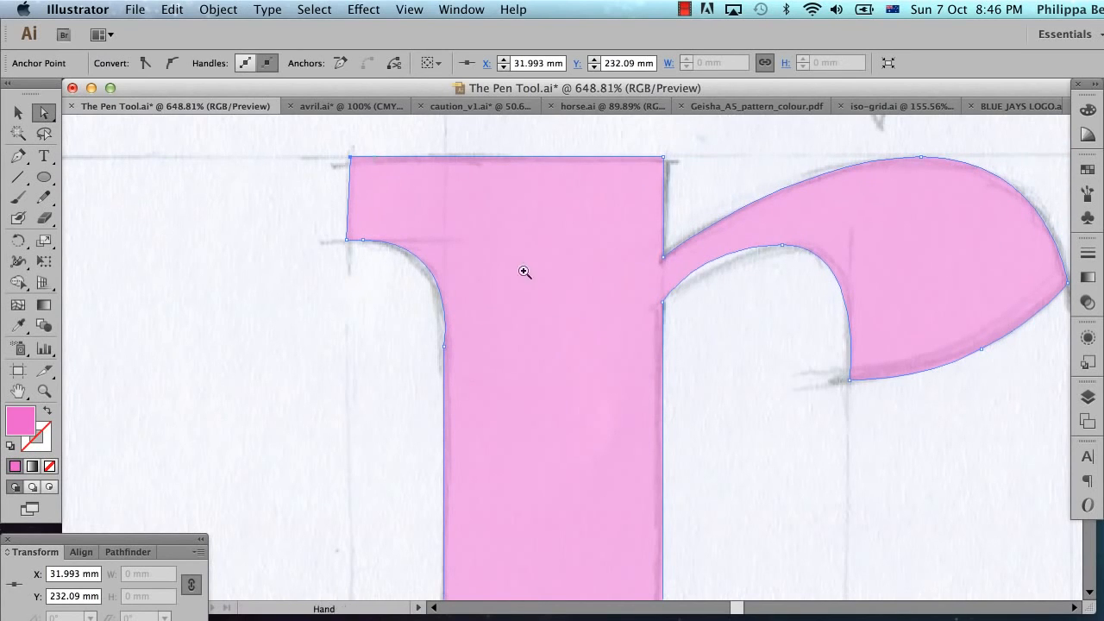
pyautogui.keyDown('alt'); pyautogui.keyDown('super'); pyautogui.click(720, 410); pyautogui.keyUp('super'); pyautogui.keyUp('alt')
pyautogui.keyDown('alt'); pyautogui.keyDown('super'); pyautogui.click(726, 418); pyautogui.keyUp('super'); pyautogui.keyUp('alt')
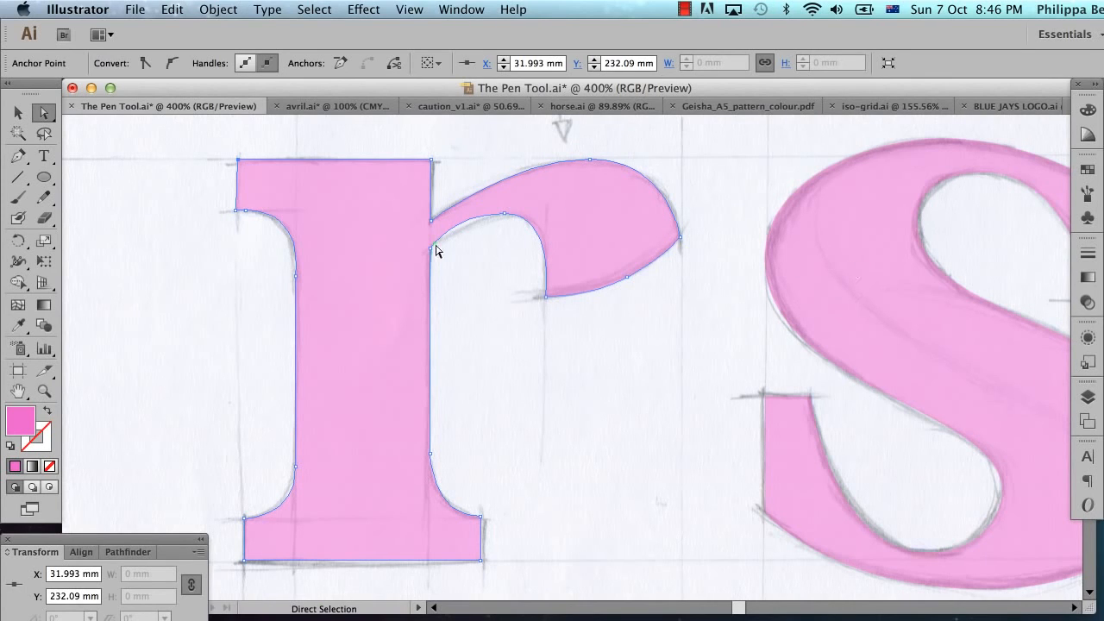
pyautogui.press('super+space')
pyautogui.moveTo(183, 147); pyautogui.dragTo(311, 258)
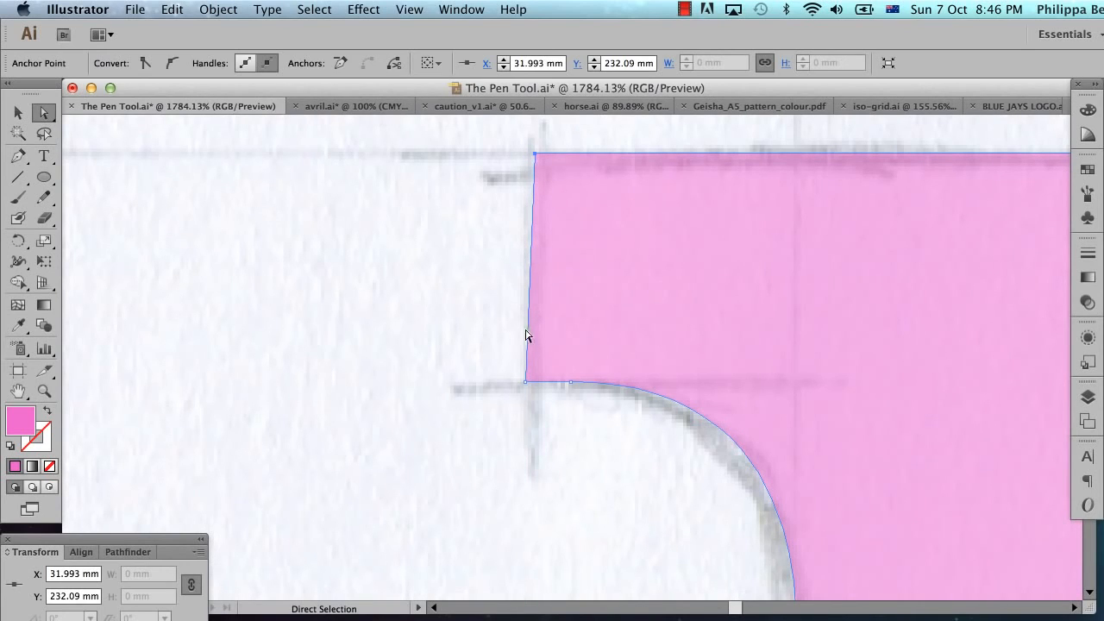
pyautogui.click(480, 376)
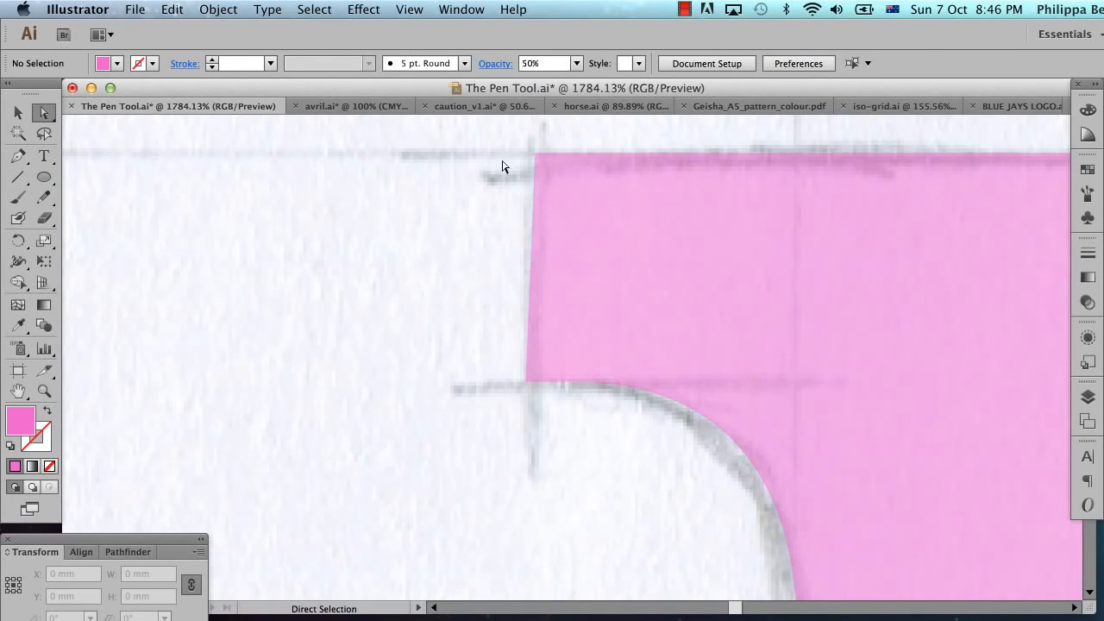
pyautogui.click(524, 384)
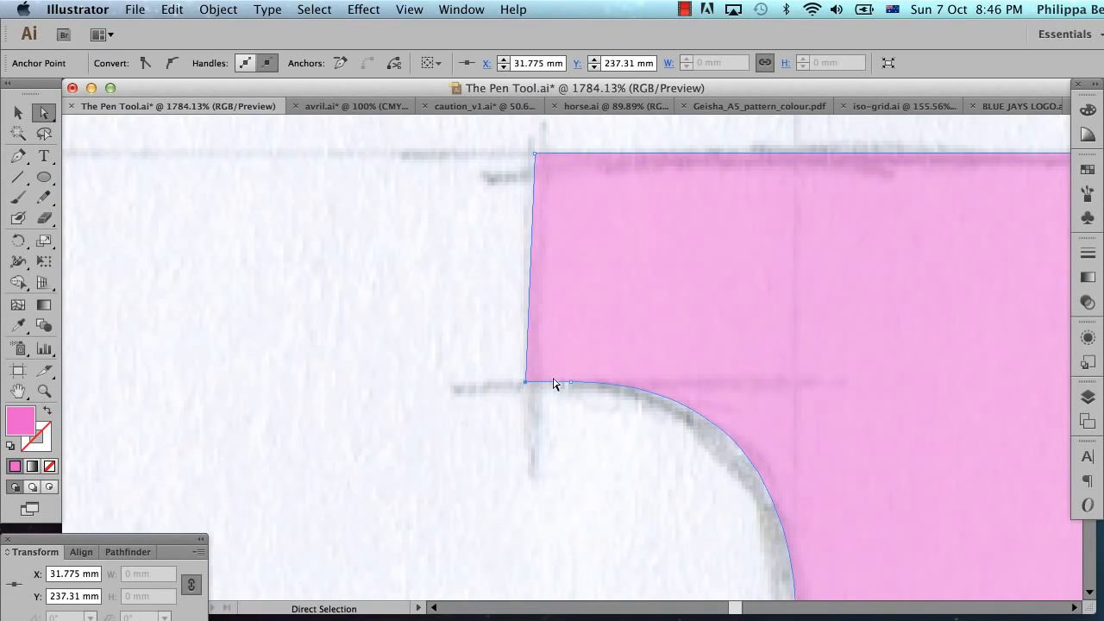
pyautogui.moveTo(525, 384)
pyautogui.mouseDown()
pyautogui.moveTo(544, 388)
pyautogui.moveTo(507, 387)
pyautogui.mouseUp()
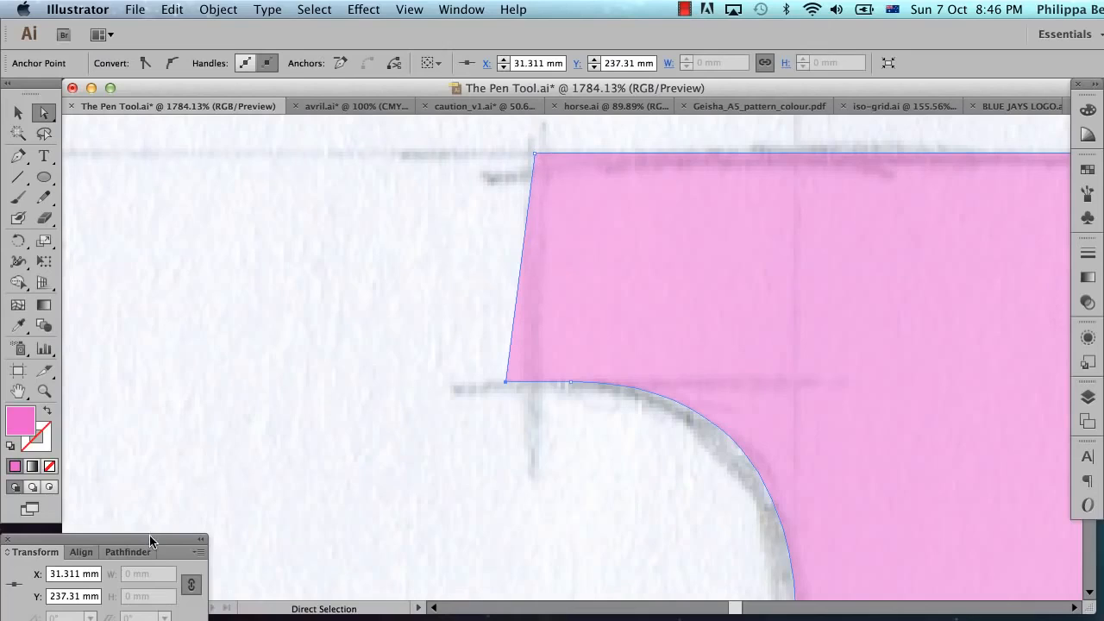
# Step: Copy the X coordinate of the upper-left corner anchor of the r's top serif
pyautogui.moveTo(149, 534); pyautogui.dragTo(296, 320)
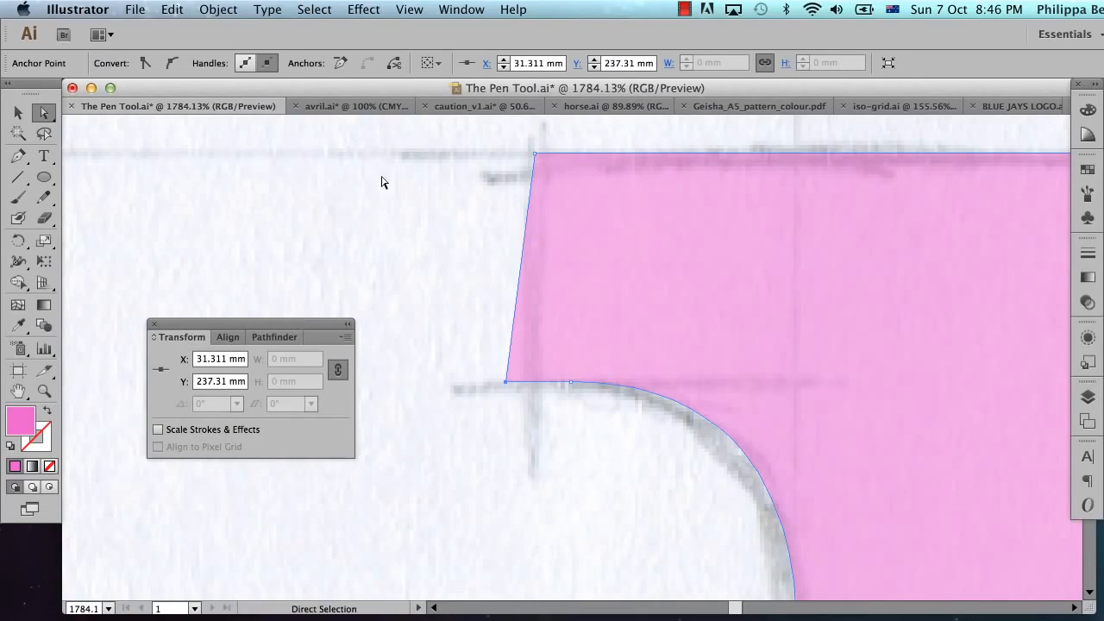
pyautogui.click(470, 6)
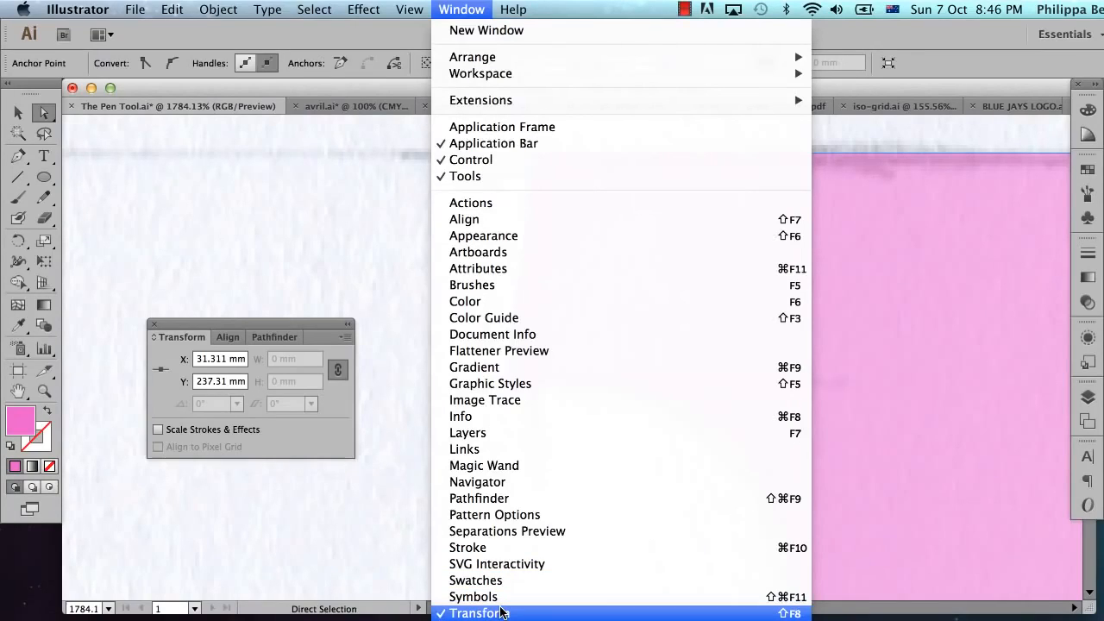
pyautogui.click(409, 8)
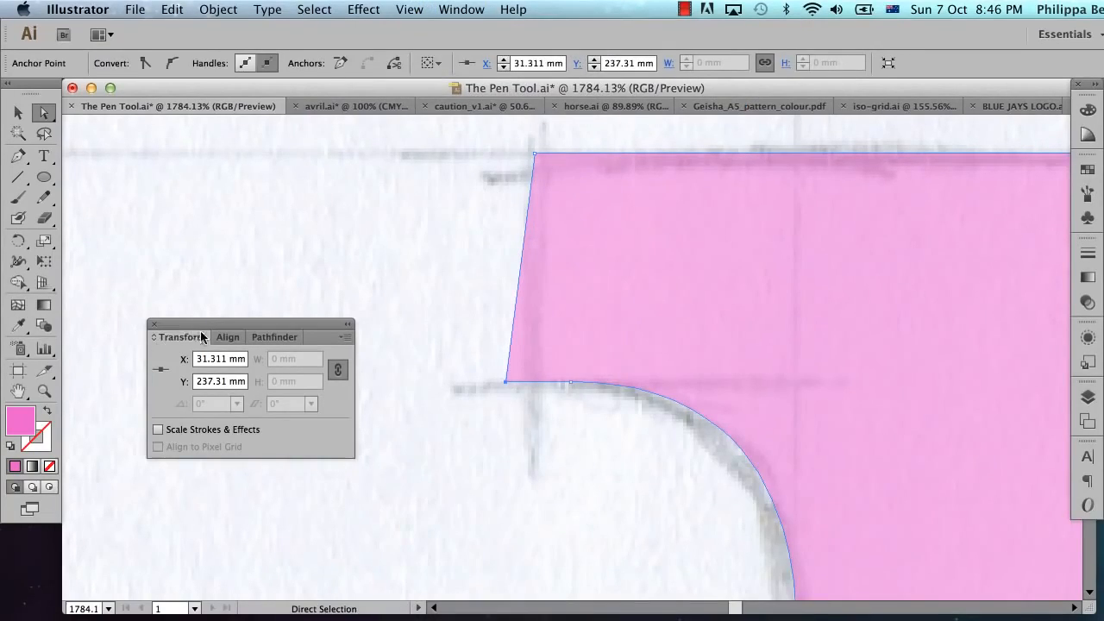
pyautogui.click(535, 155)
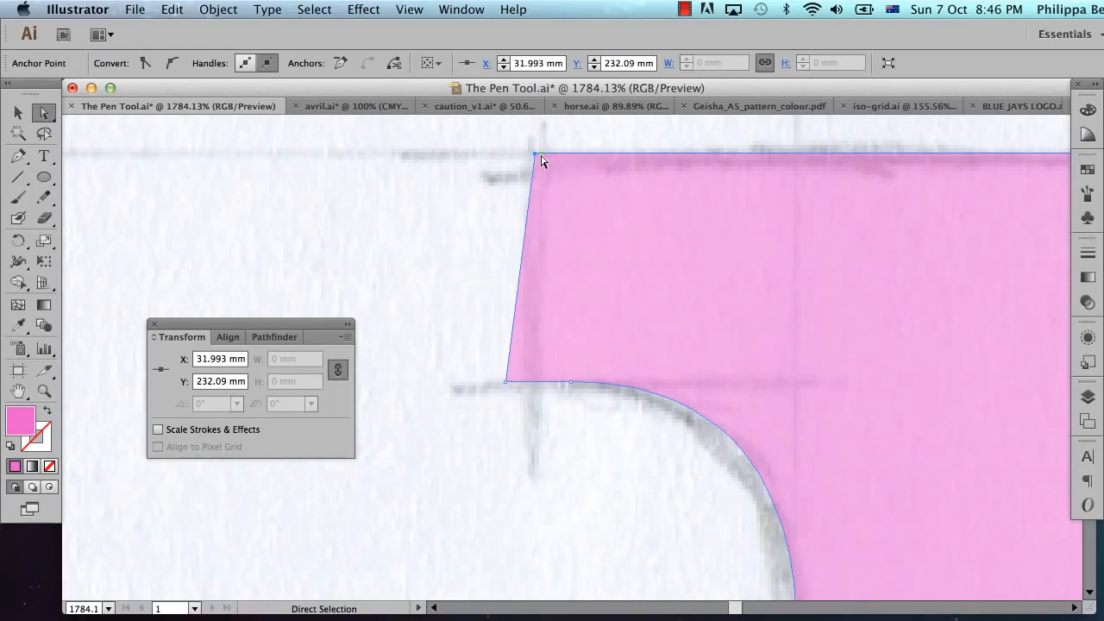
pyautogui.click(211, 359)
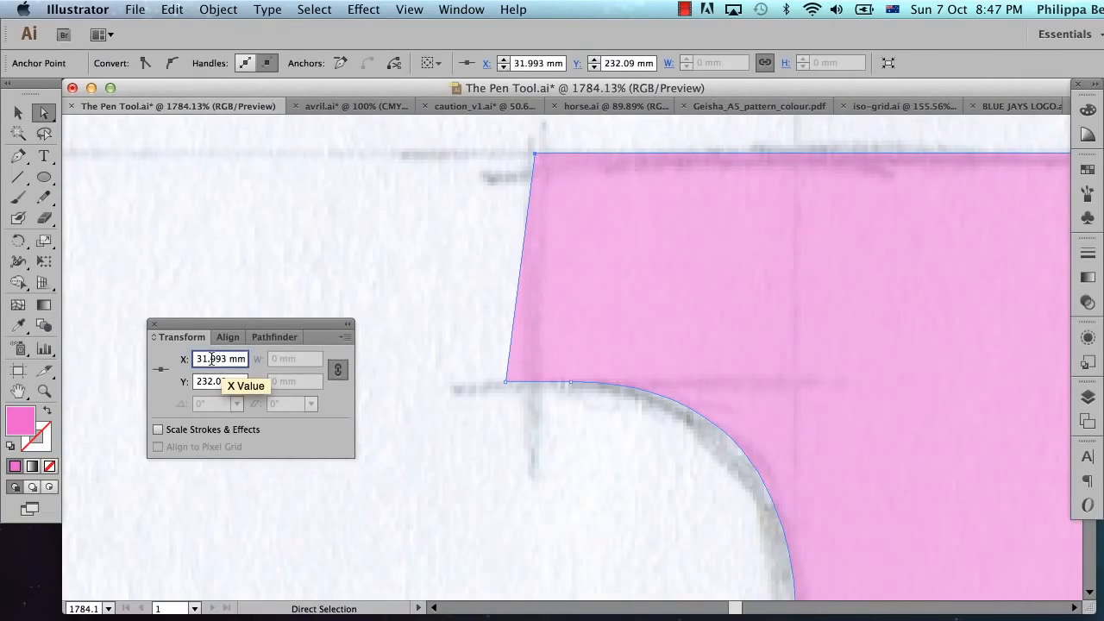
pyautogui.press('super+a')
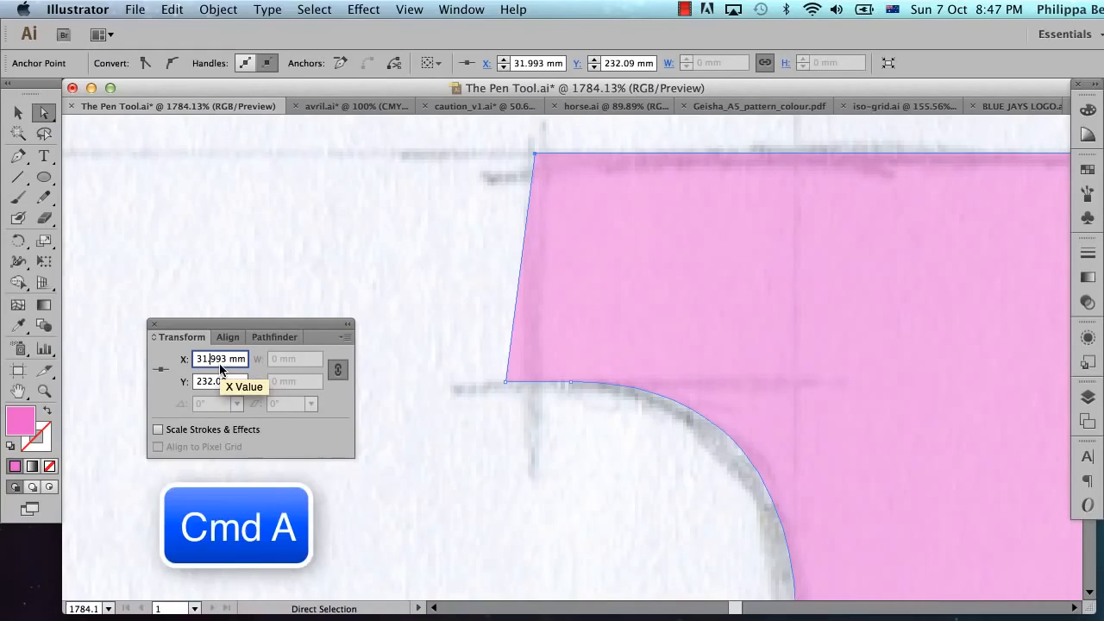
pyautogui.press('super+a')
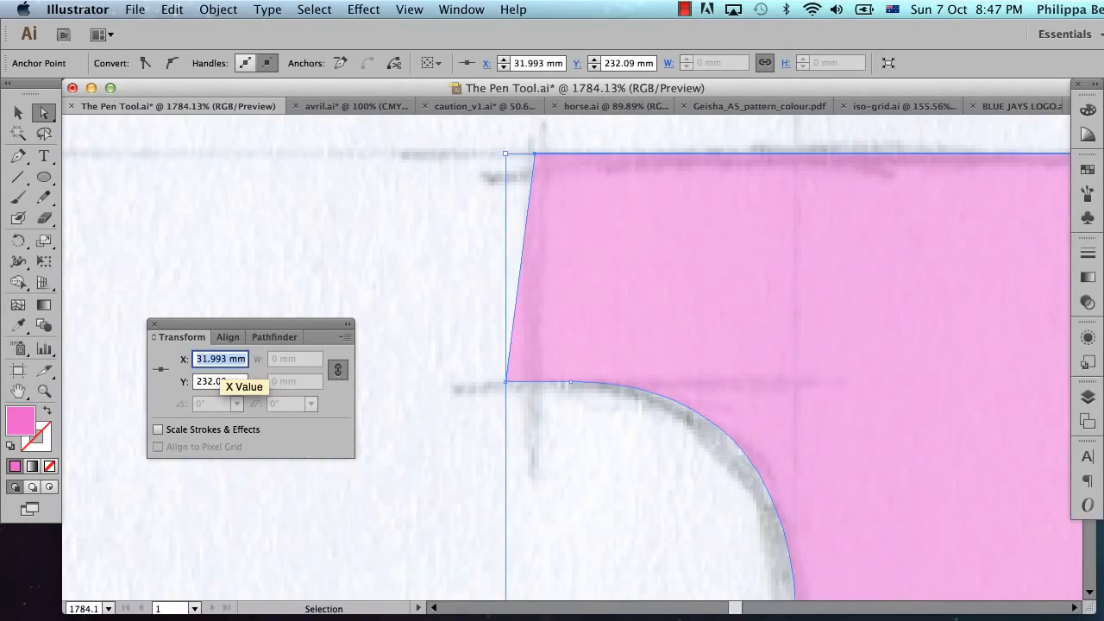
pyautogui.press('super+c')
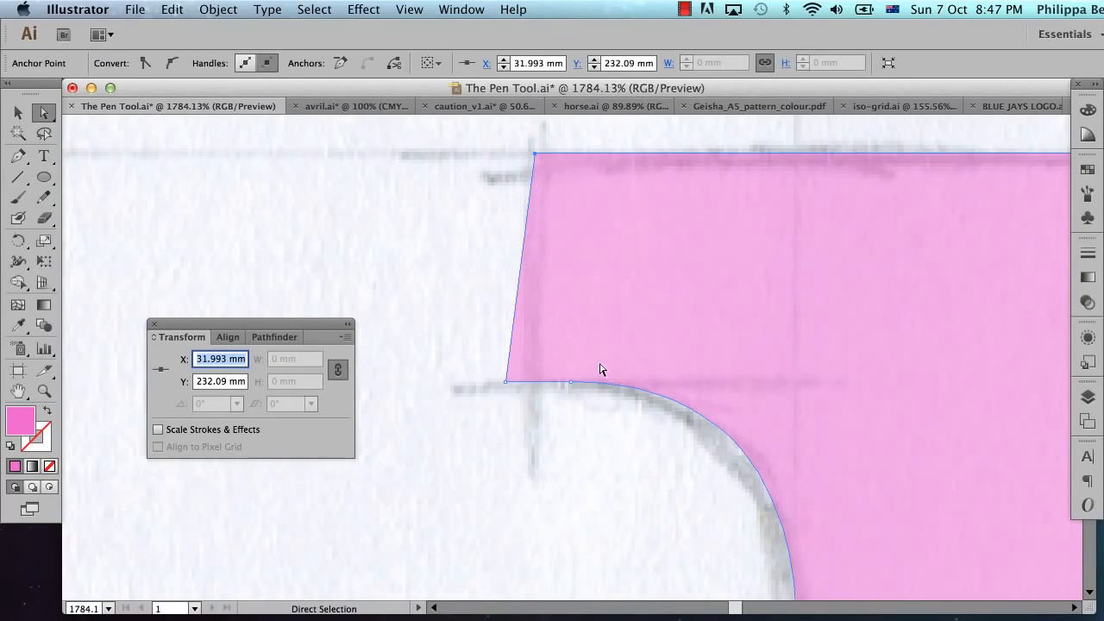
# Step: Set the X coordinate of the top serif's lower-left corner anchor to the copied 31.993 mm
pyautogui.click(503, 382)
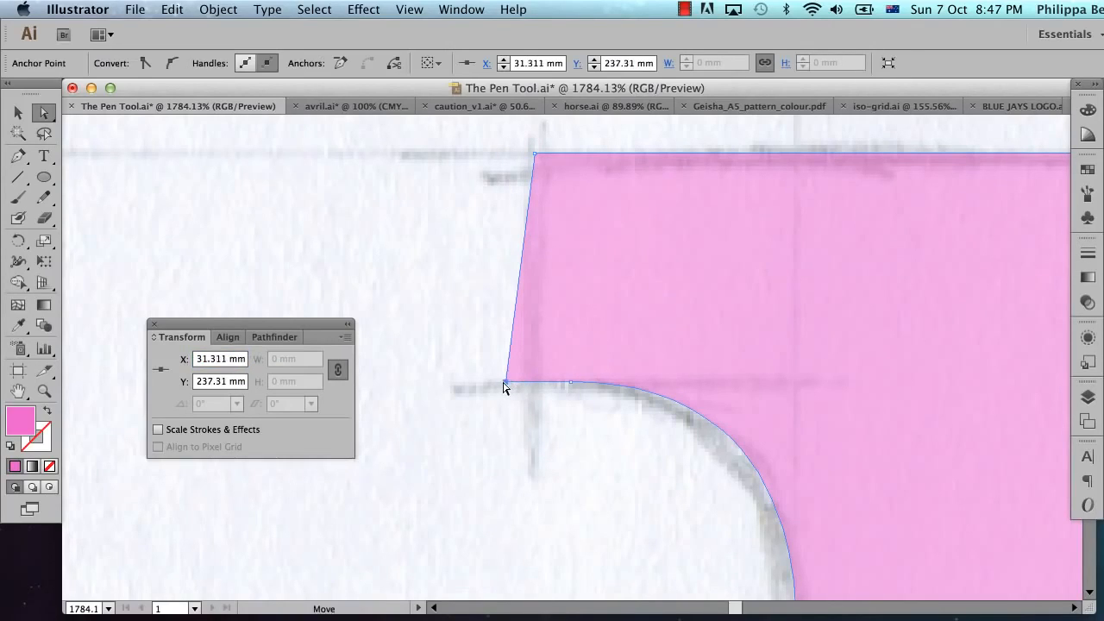
pyautogui.click(218, 359)
pyautogui.press('super+a')
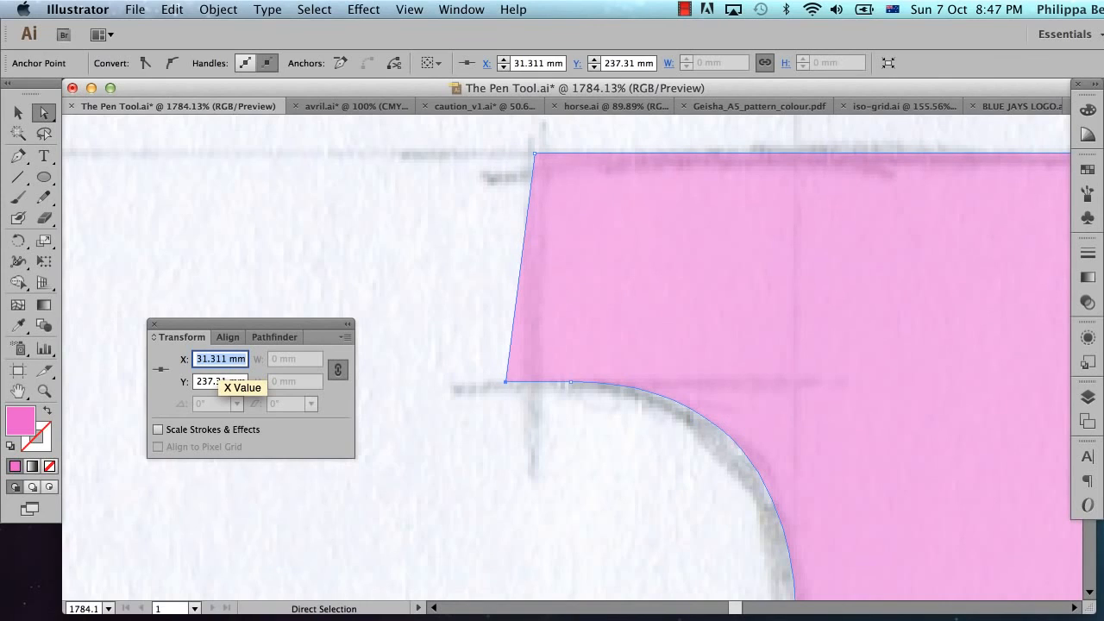
pyautogui.press('Return')
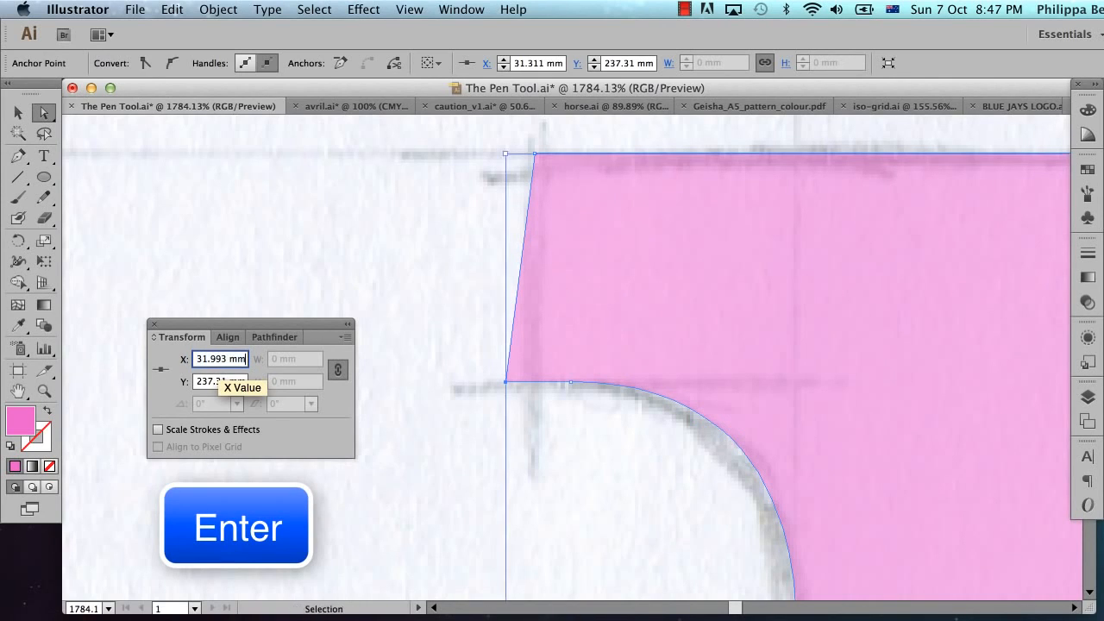
pyautogui.press('super+a')
pyautogui.press('Return')
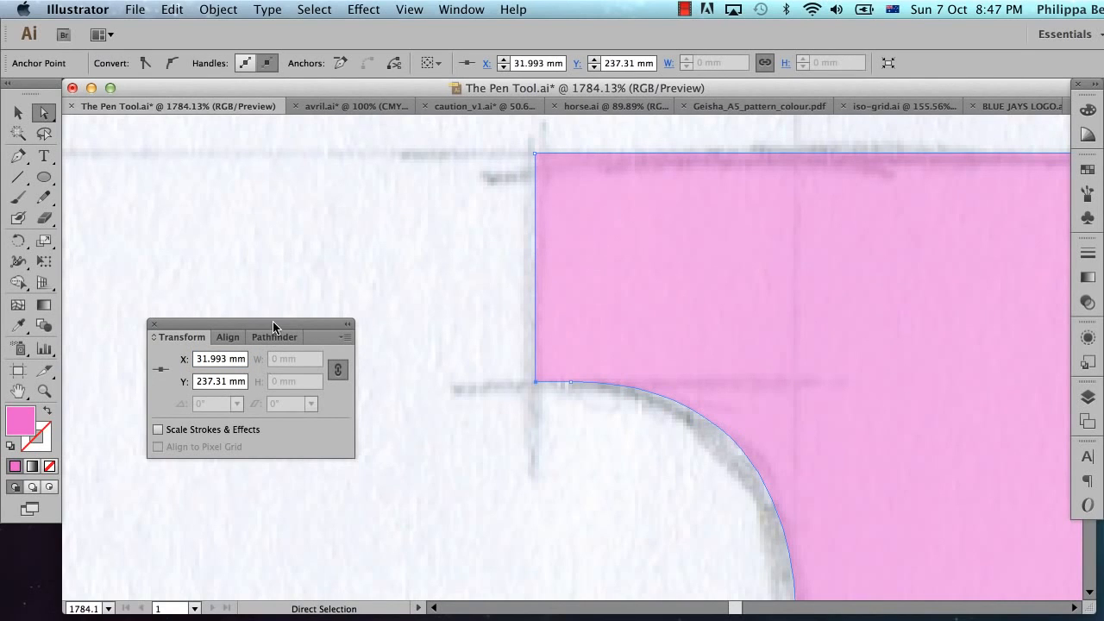
# Step: Deselect the r's path and examine the traced r and s together against the sketch at 200% zoom
pyautogui.moveTo(272, 321); pyautogui.dragTo(136, 544)
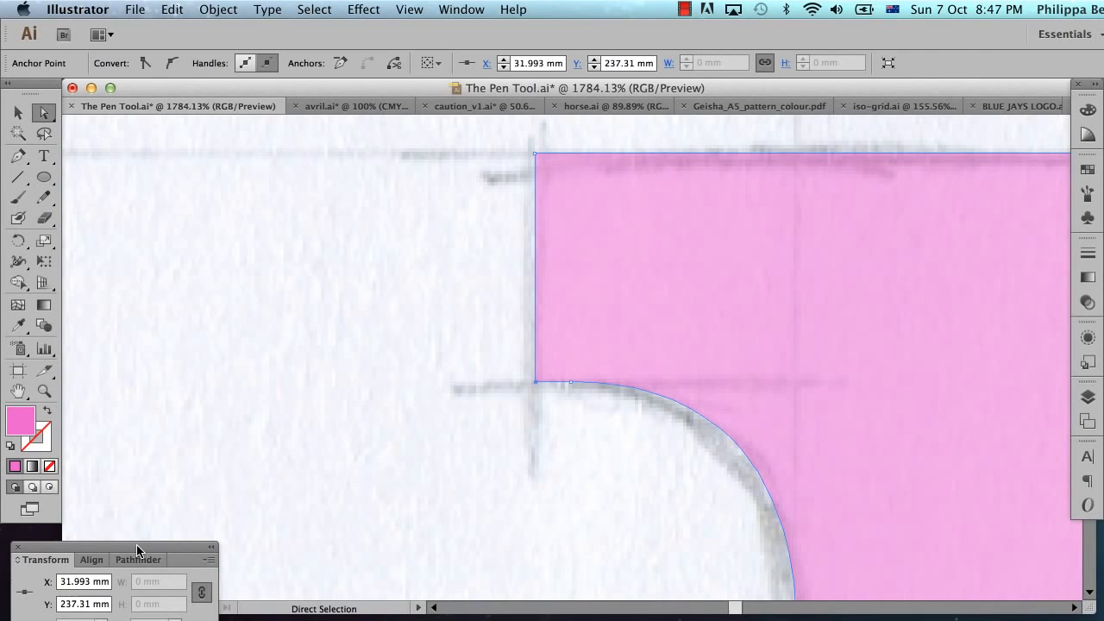
pyautogui.click(397, 382)
pyautogui.keyDown('alt'); pyautogui.keyDown('super'); pyautogui.click(648, 394); pyautogui.keyUp('super'); pyautogui.keyUp('alt')
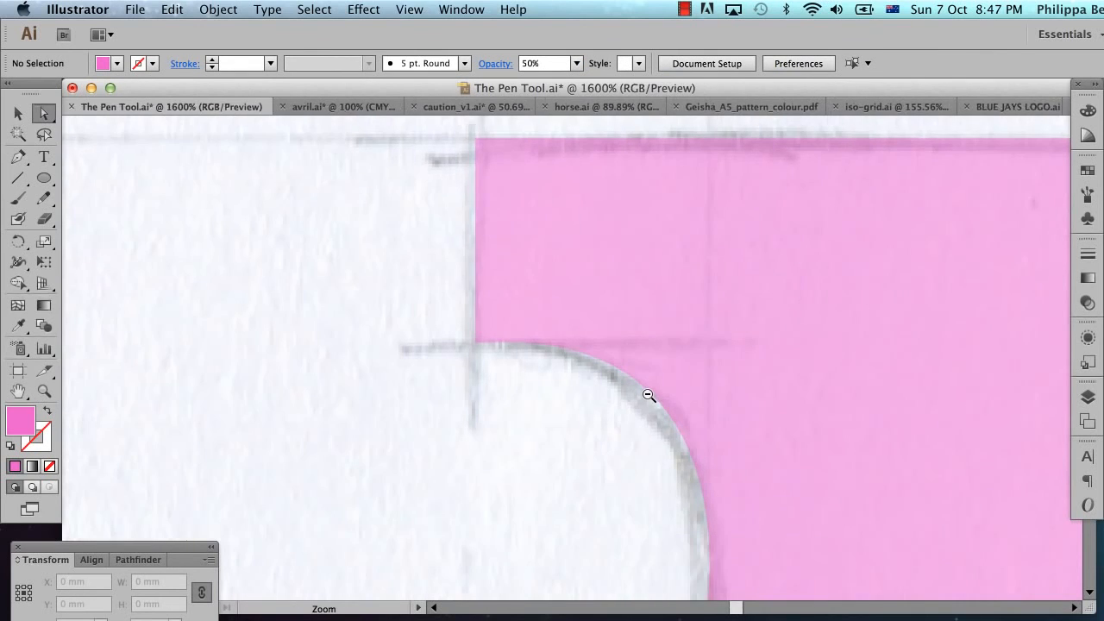
pyautogui.keyDown('alt'); pyautogui.keyDown('super'); pyautogui.click(648, 394); pyautogui.keyUp('super'); pyautogui.keyUp('alt')
pyautogui.keyDown('alt'); pyautogui.keyDown('super'); pyautogui.click(648, 394); pyautogui.keyUp('super'); pyautogui.keyUp('alt')
pyautogui.keyDown('alt'); pyautogui.keyDown('super'); pyautogui.click(648, 394); pyautogui.keyUp('super'); pyautogui.keyUp('alt')
pyautogui.keyDown('alt'); pyautogui.keyDown('super'); pyautogui.click(649, 394); pyautogui.keyUp('super'); pyautogui.keyUp('alt')
pyautogui.keyDown('alt'); pyautogui.keyDown('super'); pyautogui.click(648, 394); pyautogui.keyUp('super'); pyautogui.keyUp('alt')
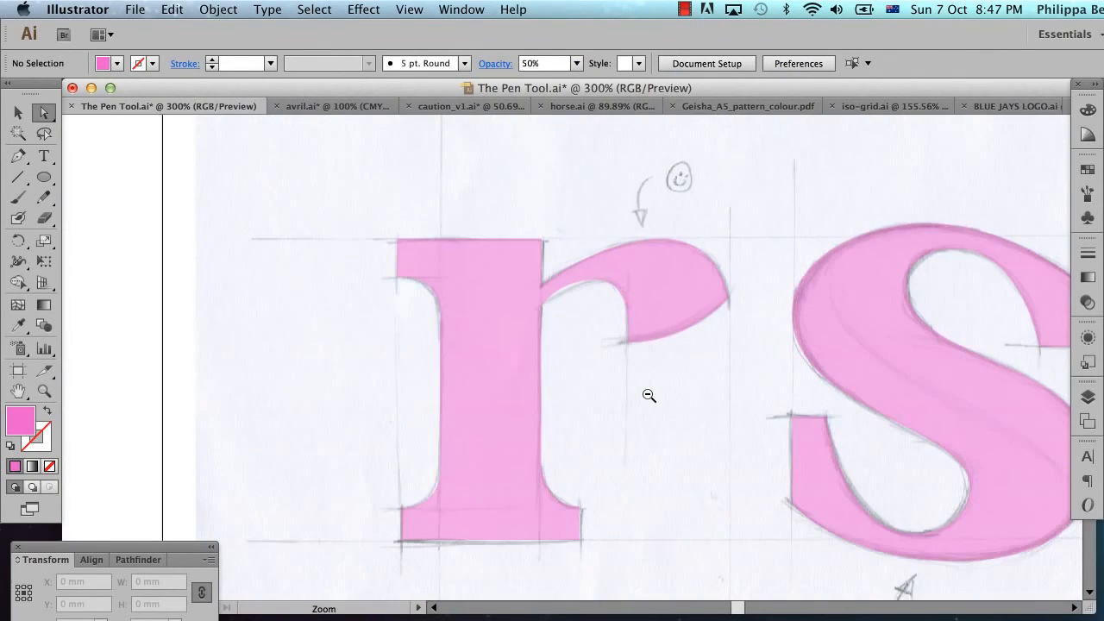
pyautogui.keyDown('alt'); pyautogui.keyDown('super'); pyautogui.click(649, 394); pyautogui.keyUp('super'); pyautogui.keyUp('alt')
pyautogui.moveTo(762, 309); pyautogui.dragTo(693, 312)
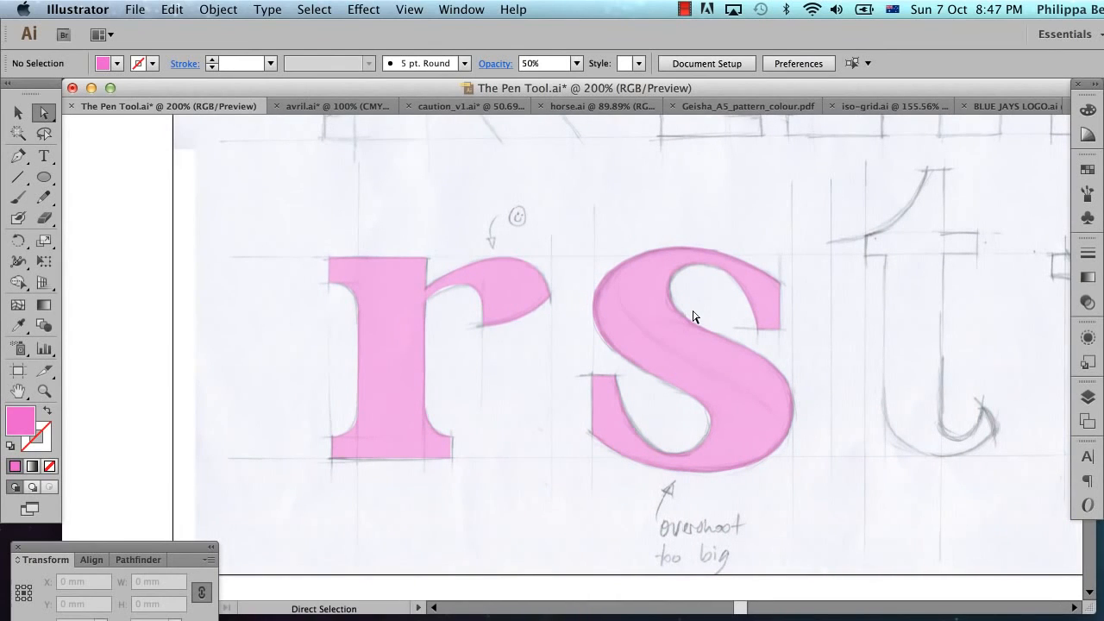
pyautogui.press('v')
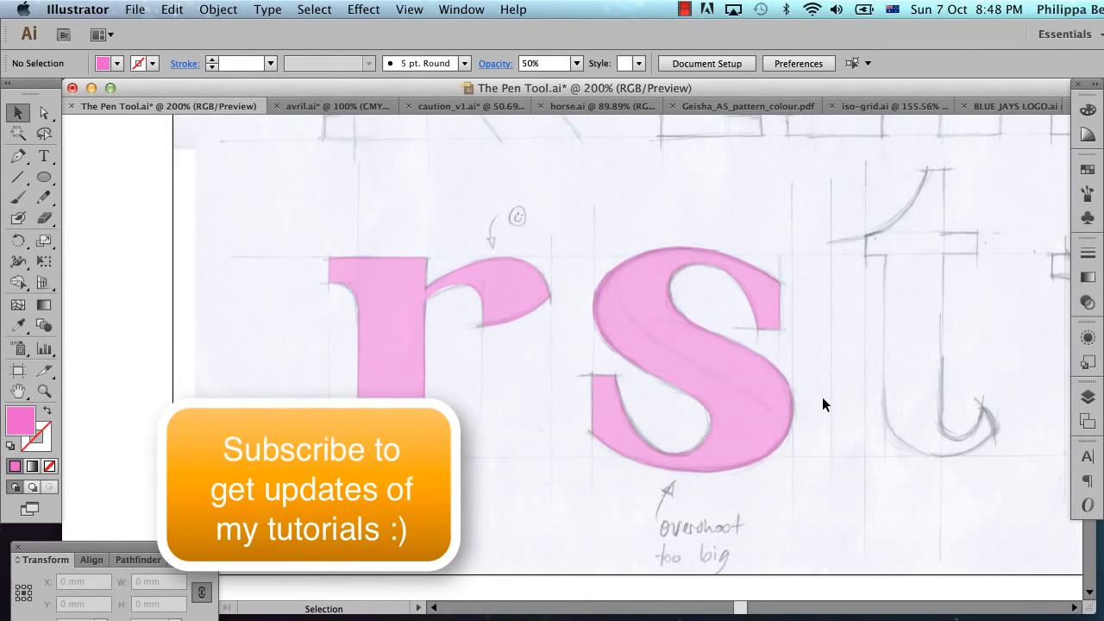